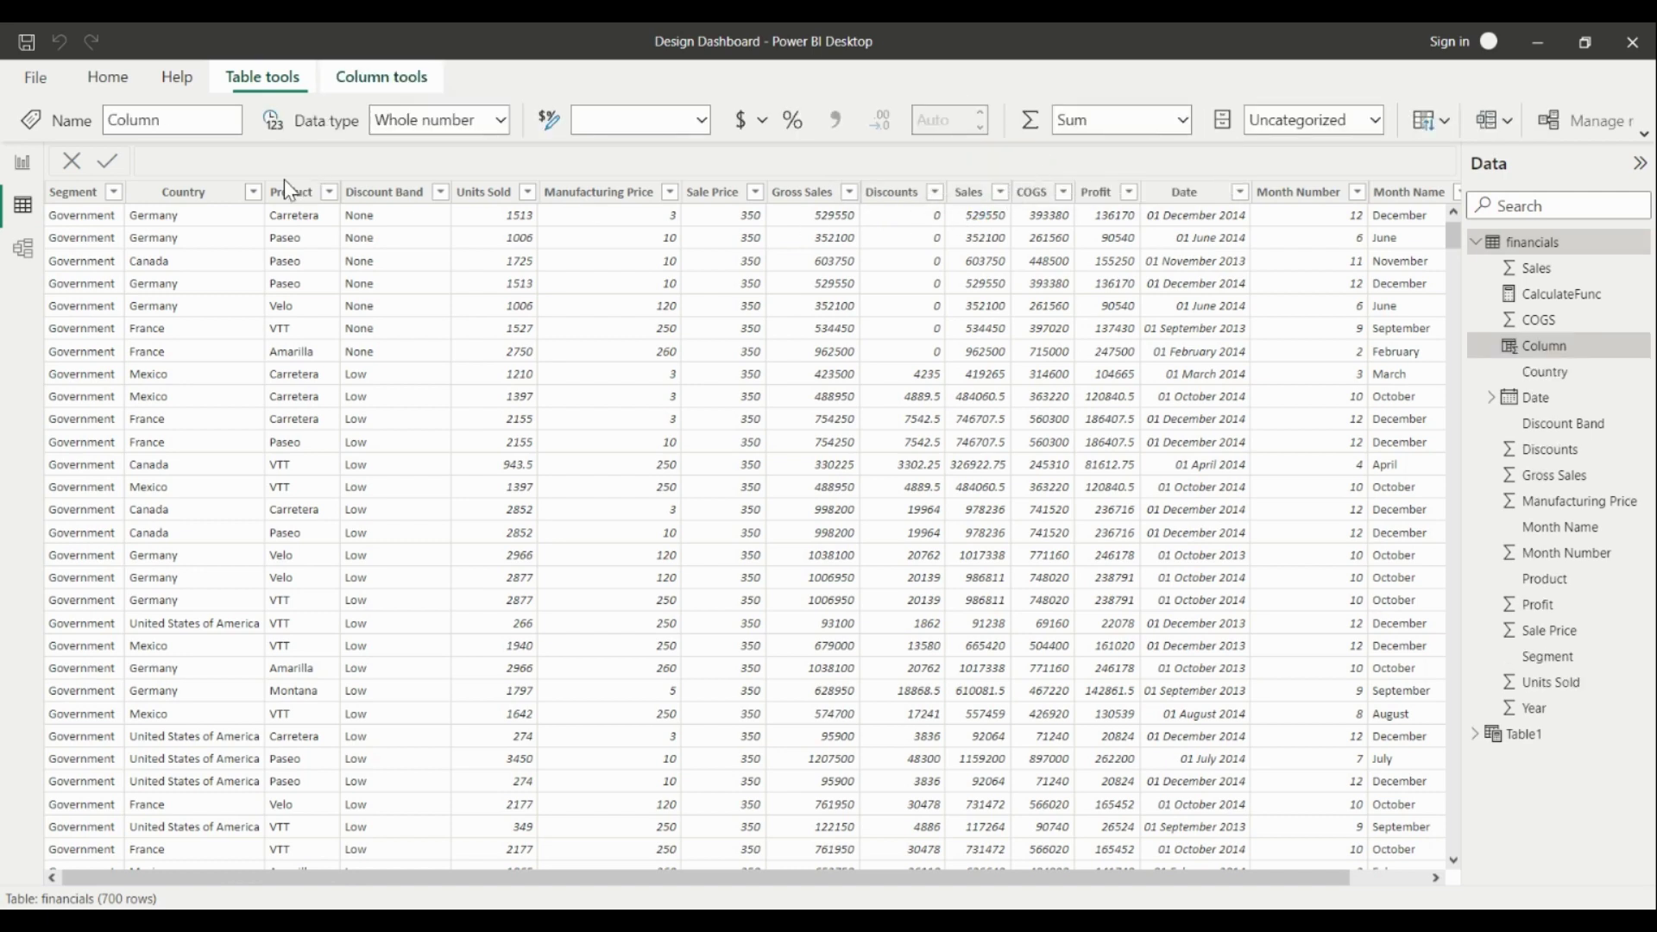
Name the new calculated column in the financials table Cost Per Unit
click(366, 155)
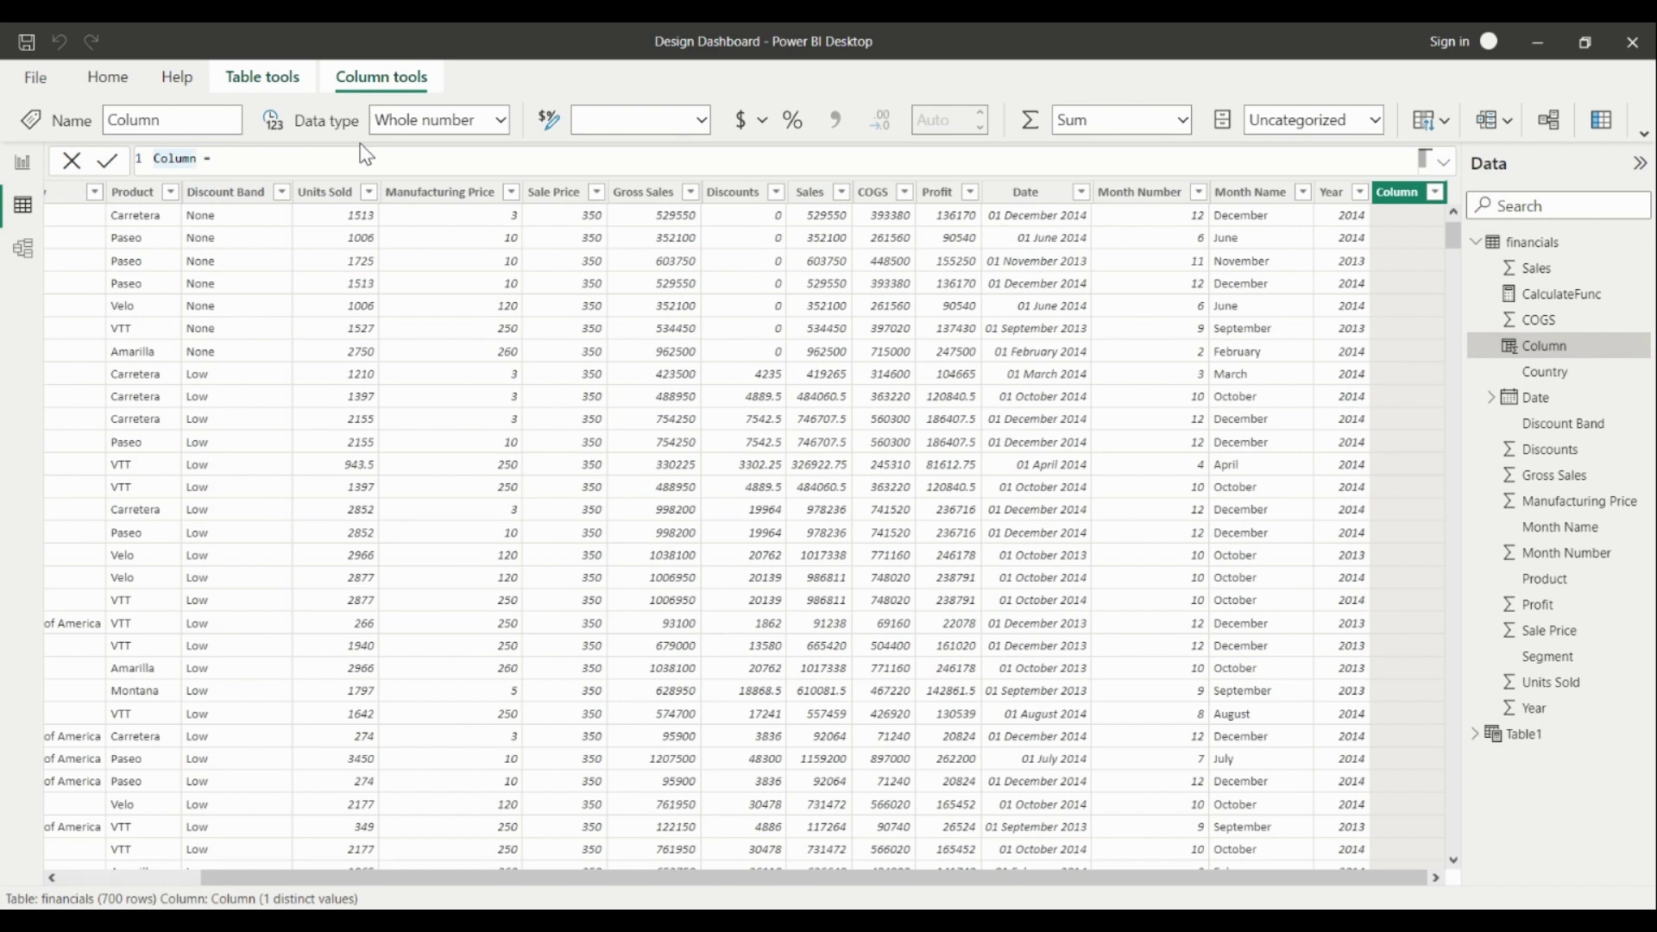
key(BackSpace)
key(BackSpace)
key(BackSpace)
key(BackSpace)
key(BackSpace)
text(ost Per Unit)
key(End)
Define the Cost Per Unit column as financials[COGS]/financials[Units Sold] and commit the formula
text(co)
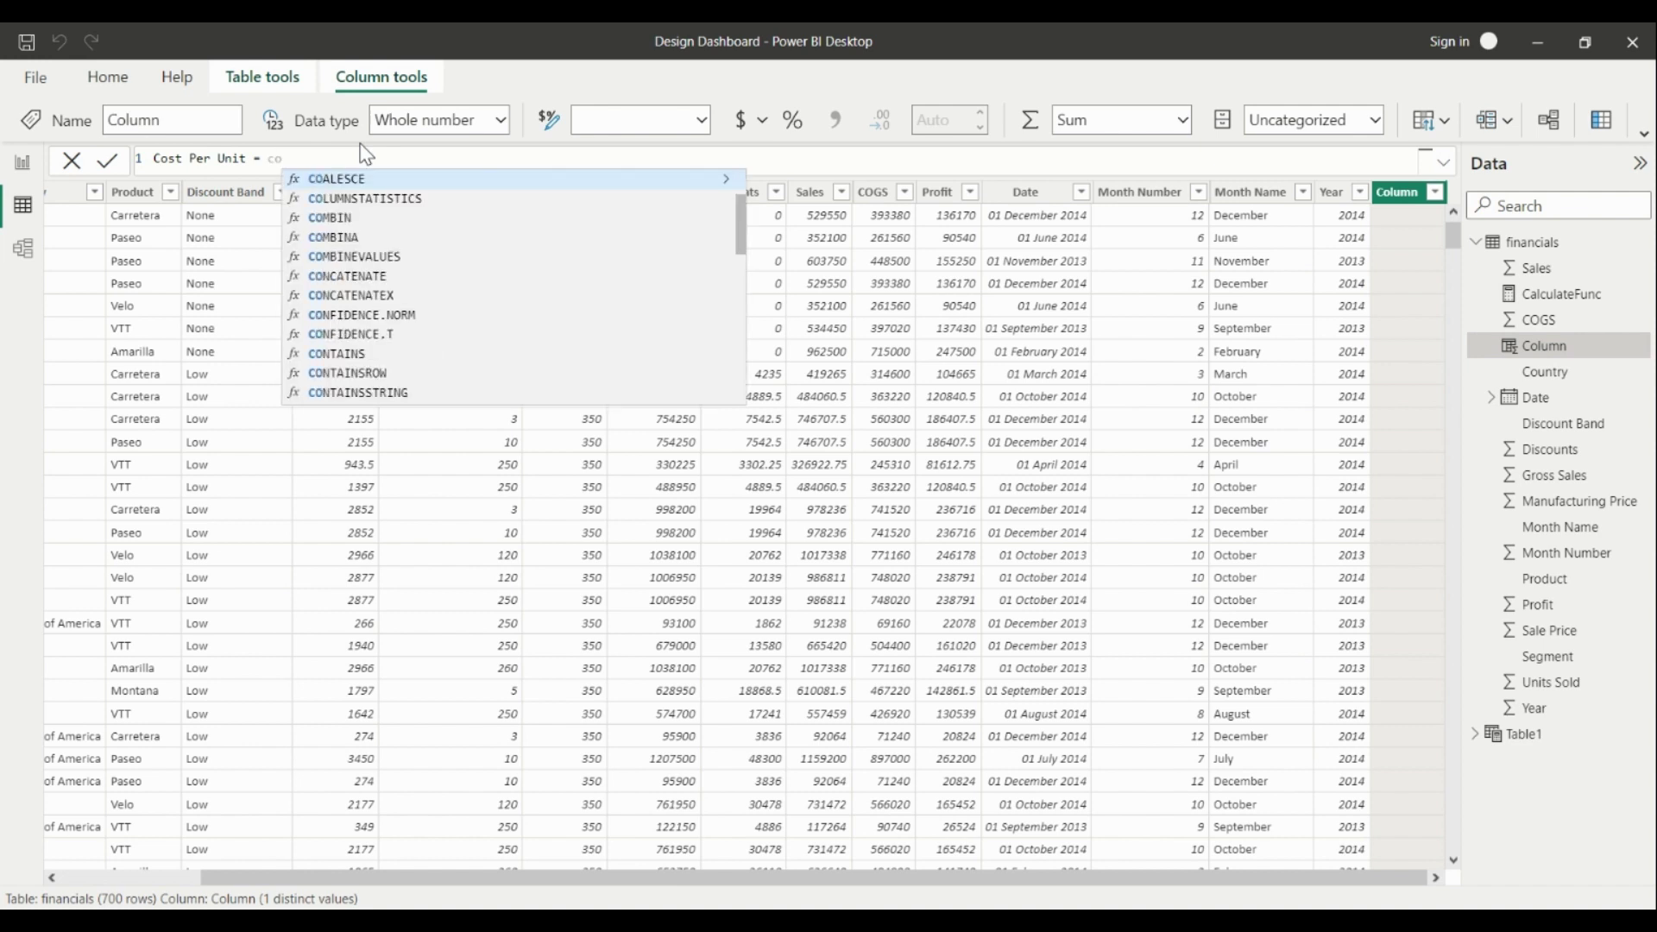
text(g)
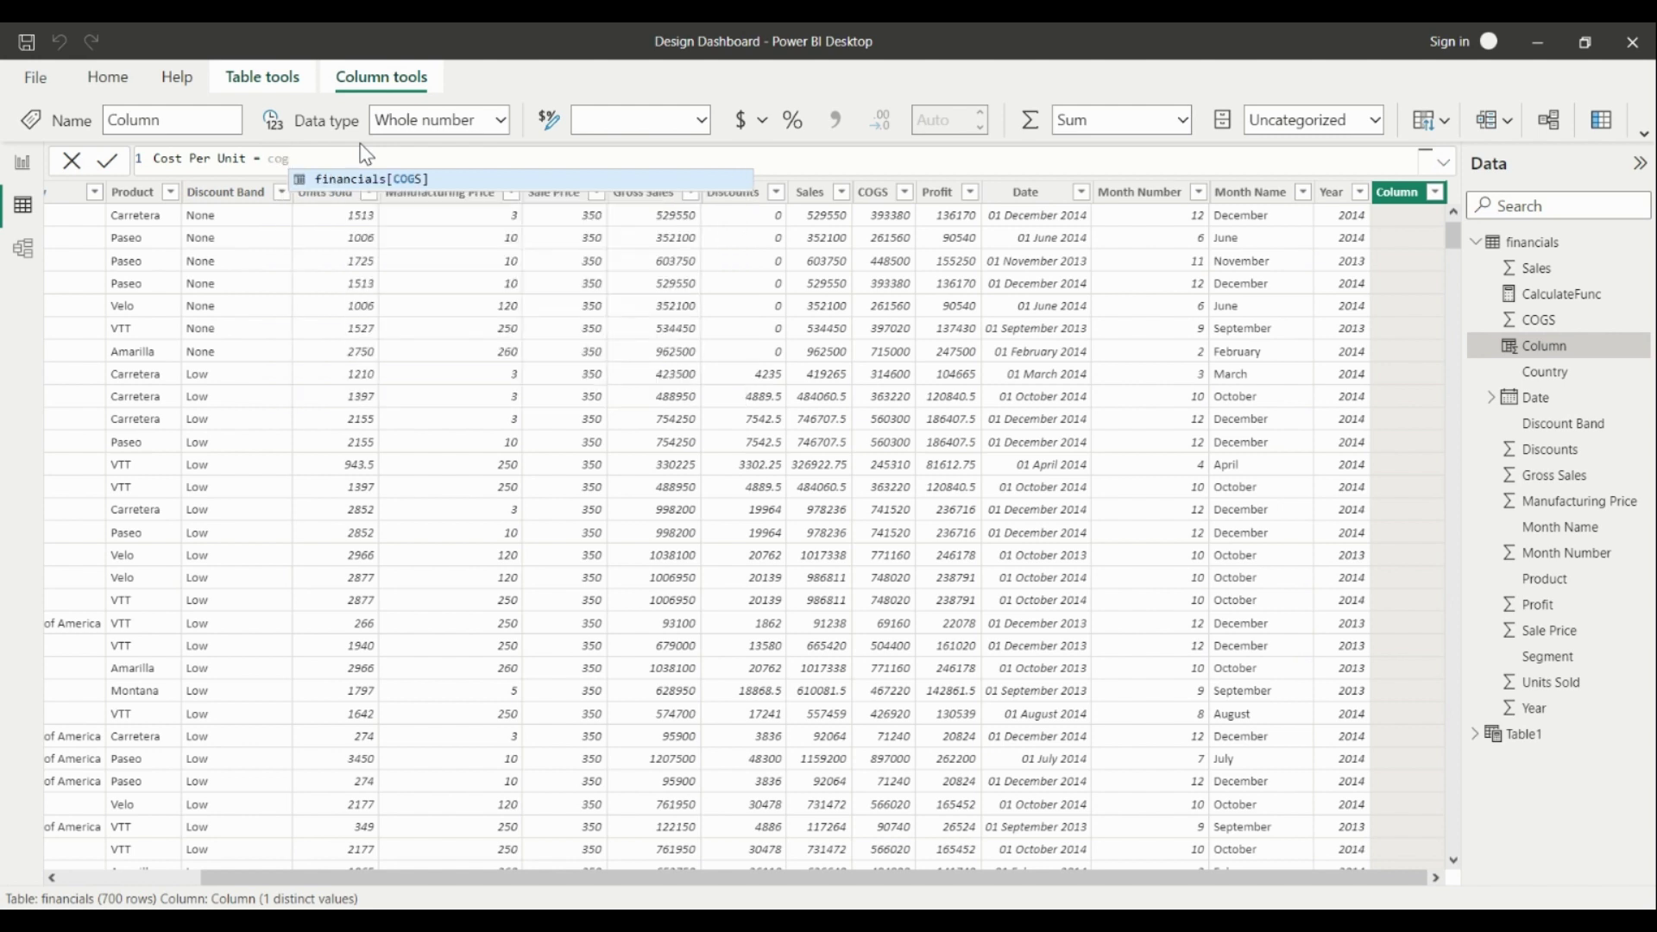
key(Tab)
text(/)
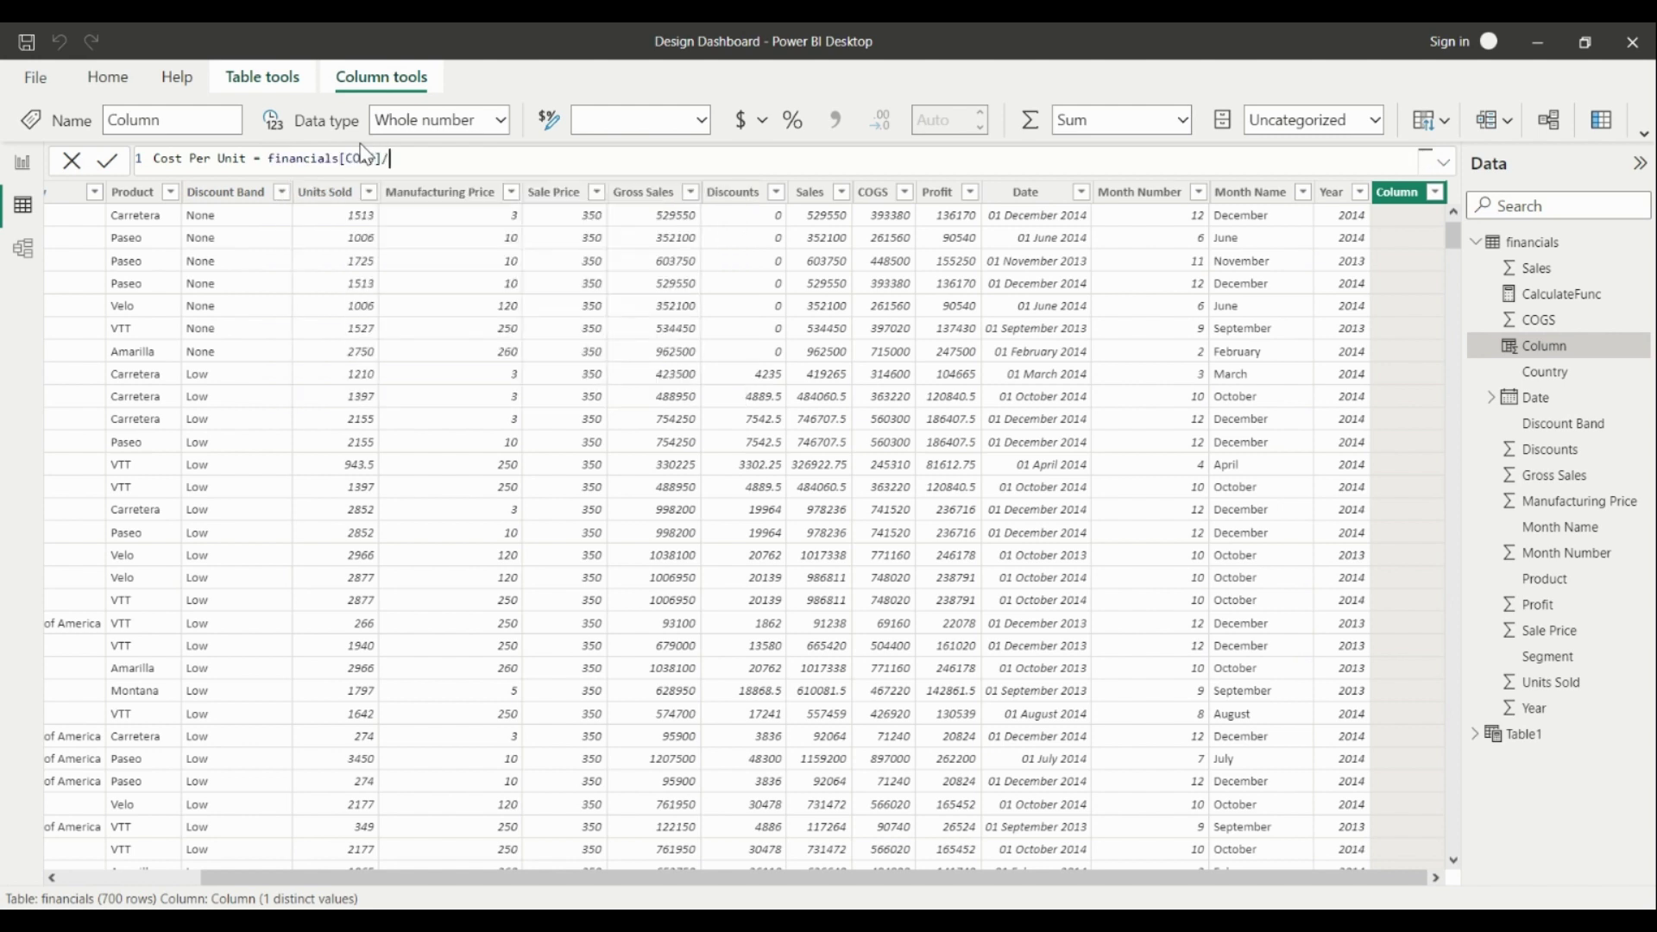
text(un)
key(Up)
key(Up)
key(Up)
key(Up)
key(Up)
key(Up)
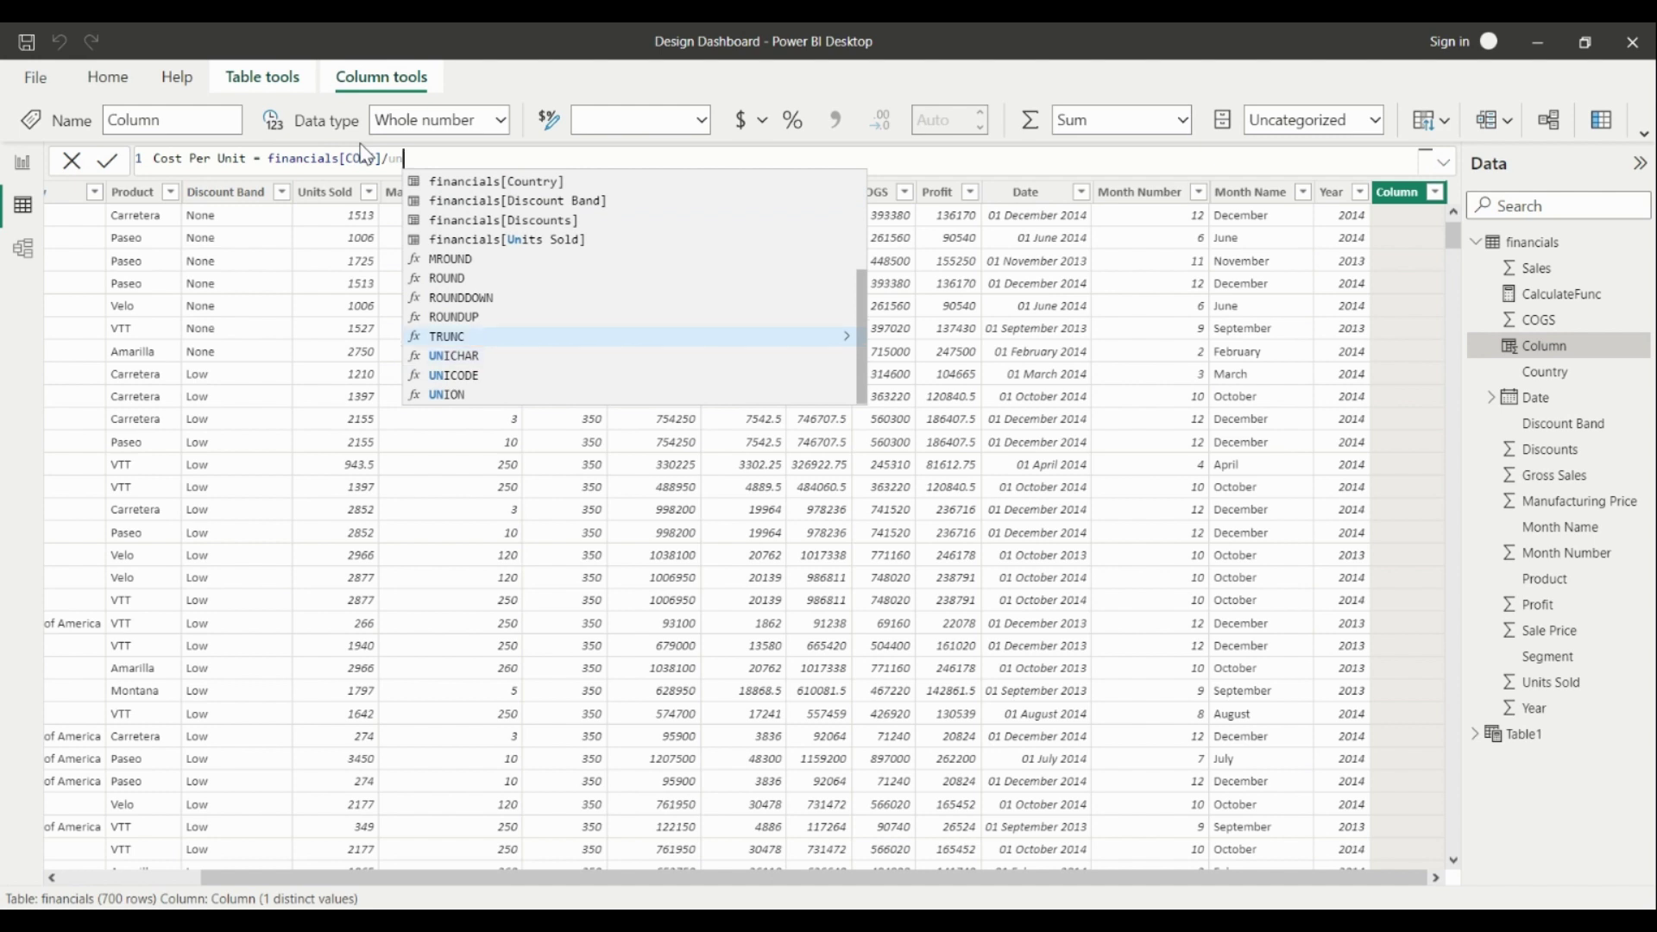
key(Tab)
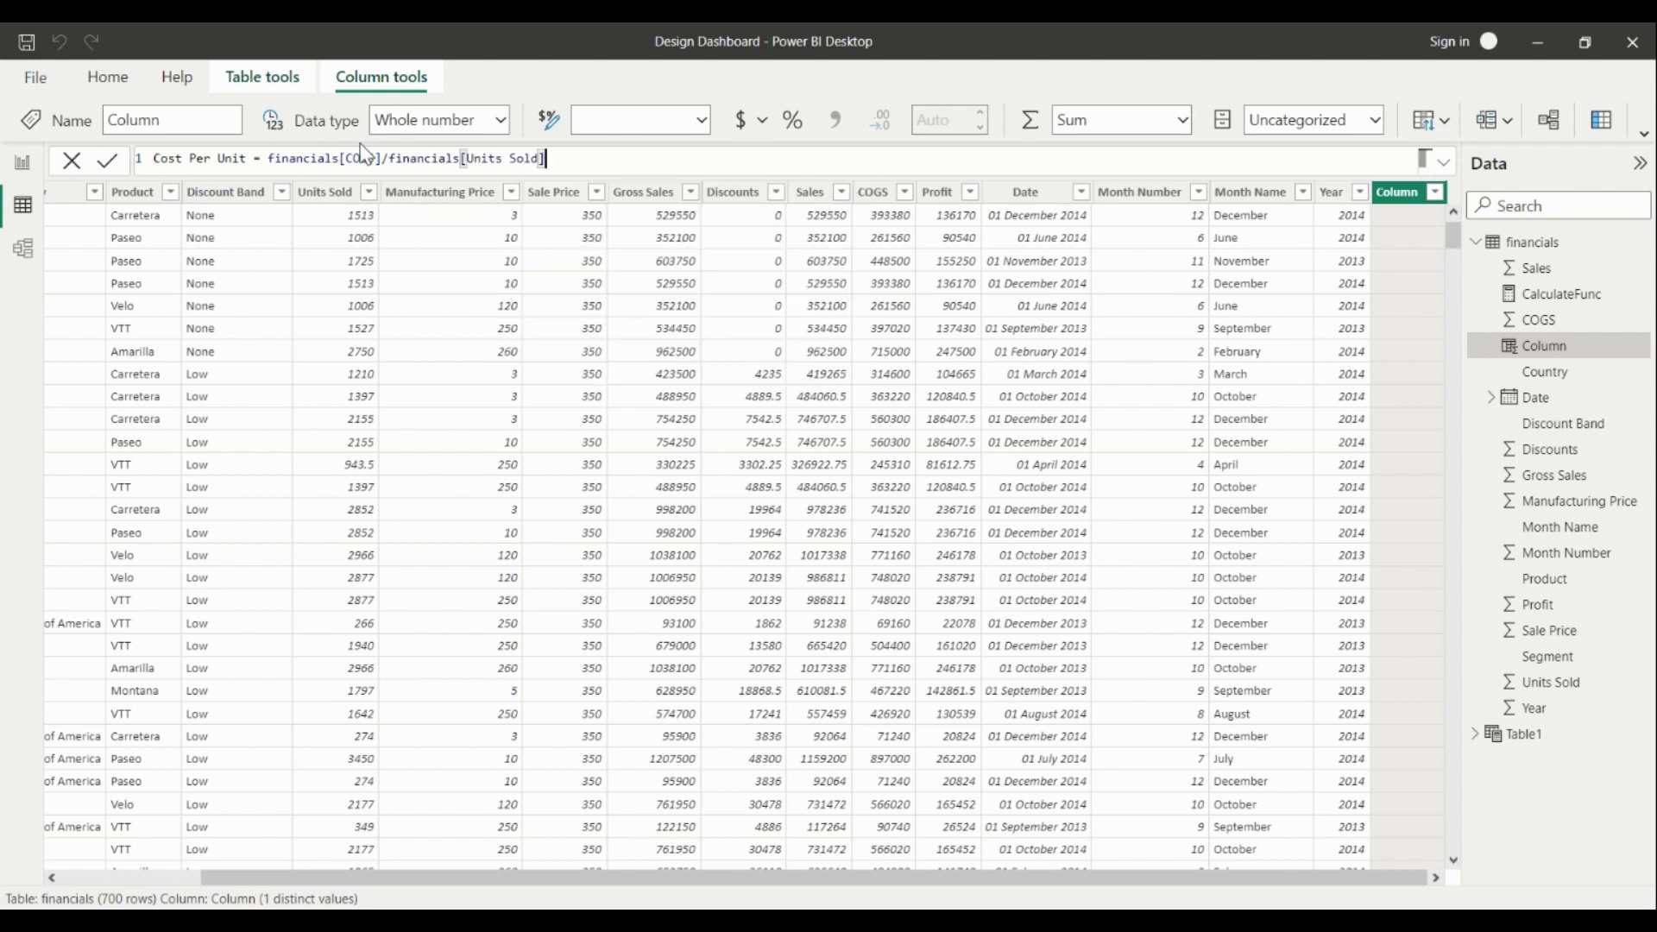
key(Return)
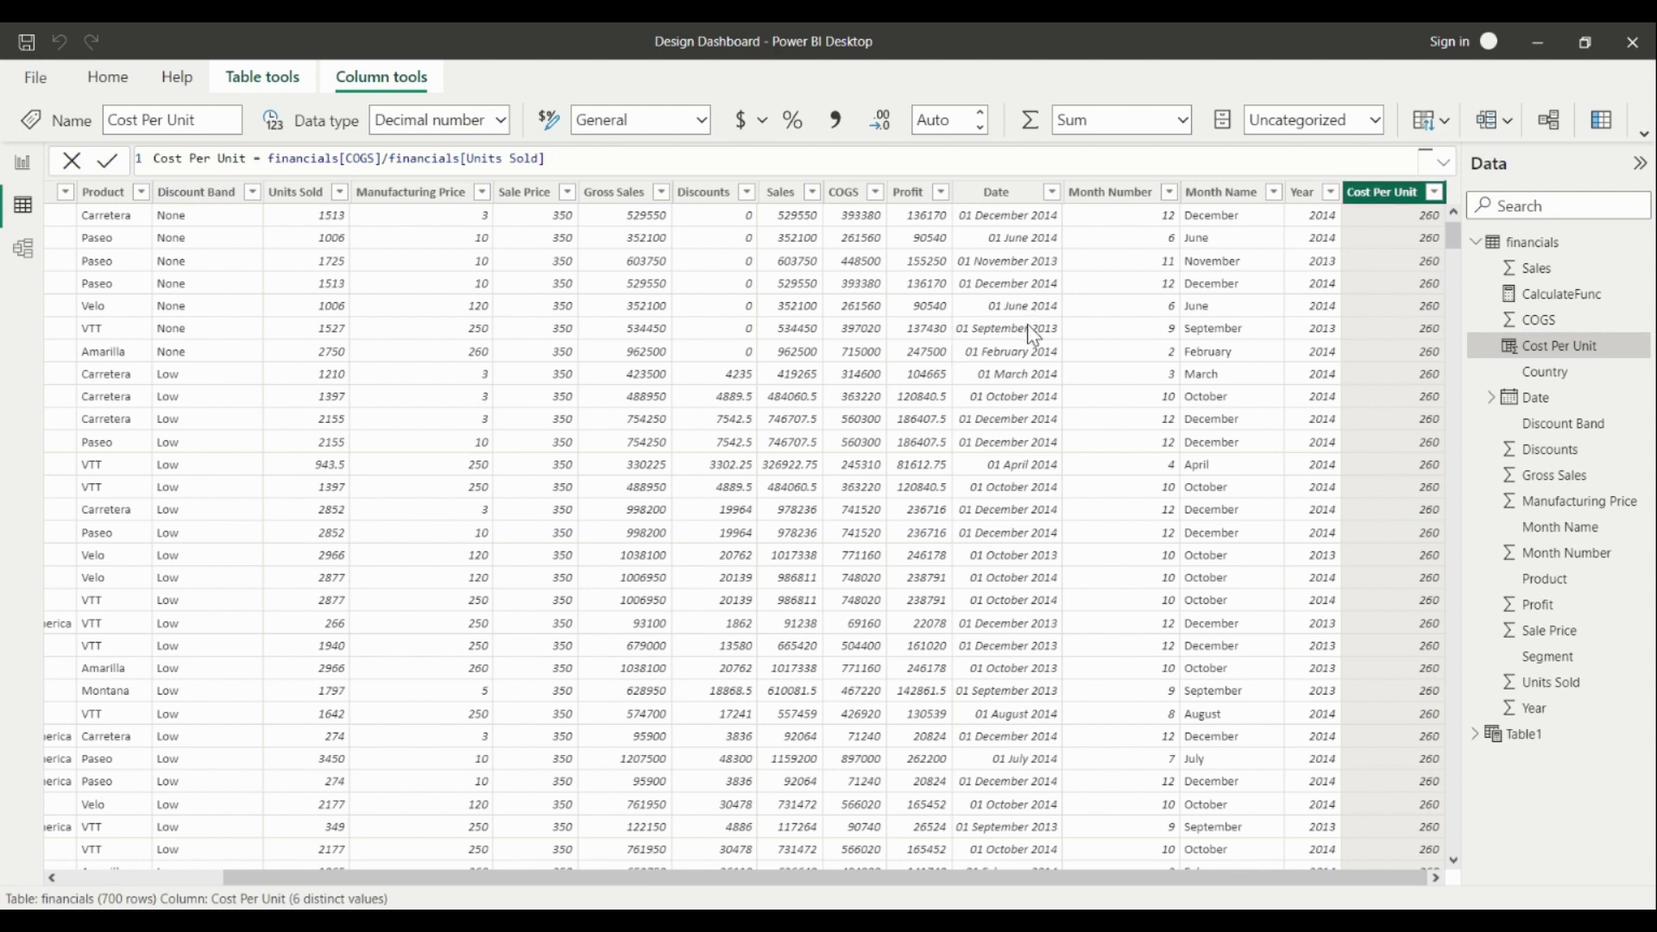
Create a new measure in the financials table and name it Average
click(1519, 243)
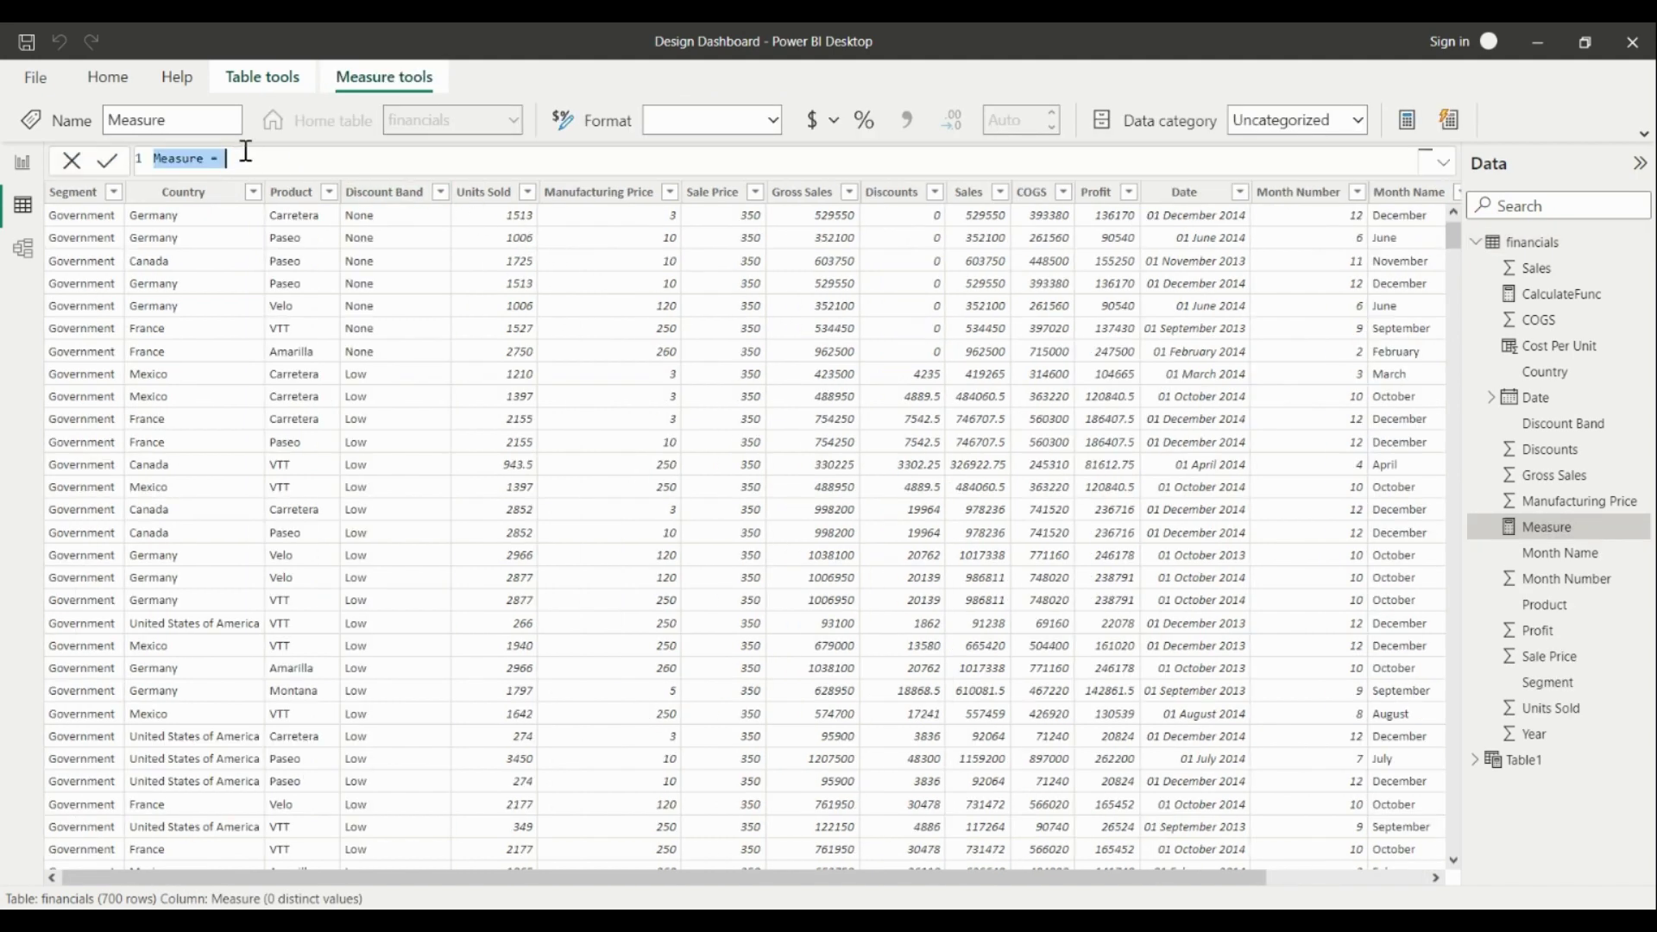
key(shift+Right)
key(shift+Right)
key(shift+Right)
key(shift+Right)
key(shift+Right)
key(shift+Right)
key(shift+Right)
text(Average)
key(End)
Define the Average measure as AVERAGEX(financials,financials[COGS]/financials[Units Sold]) and commit it
text(a)
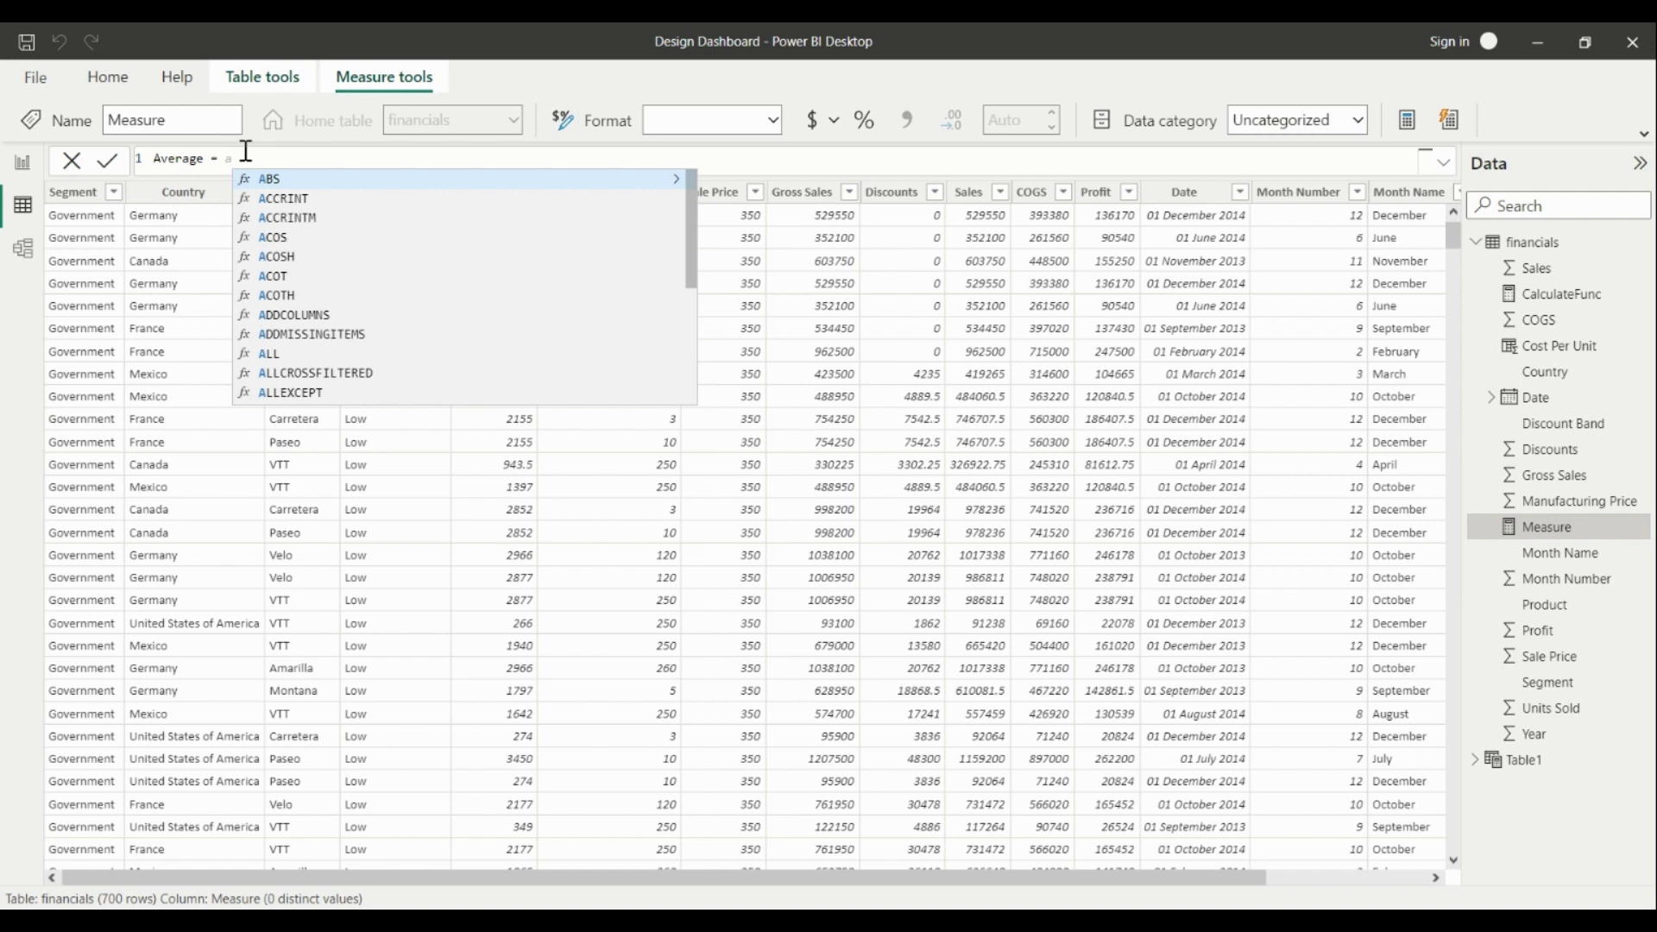
text(verage)
key(Down)
key(Down)
key(Tab)
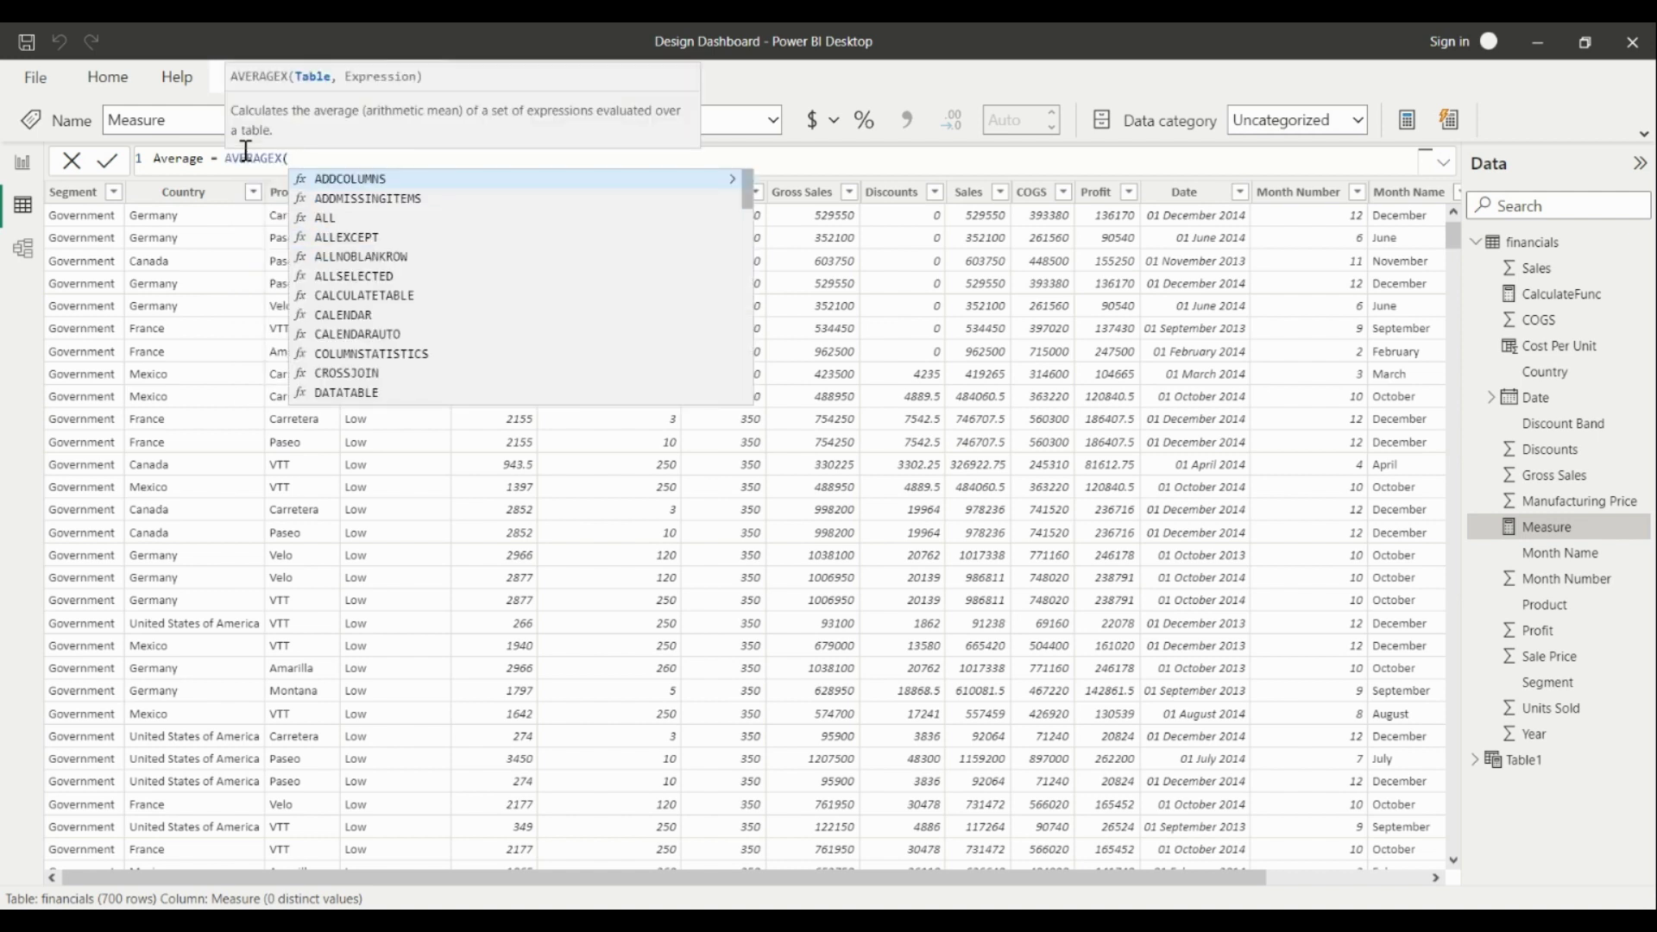
text(financials)
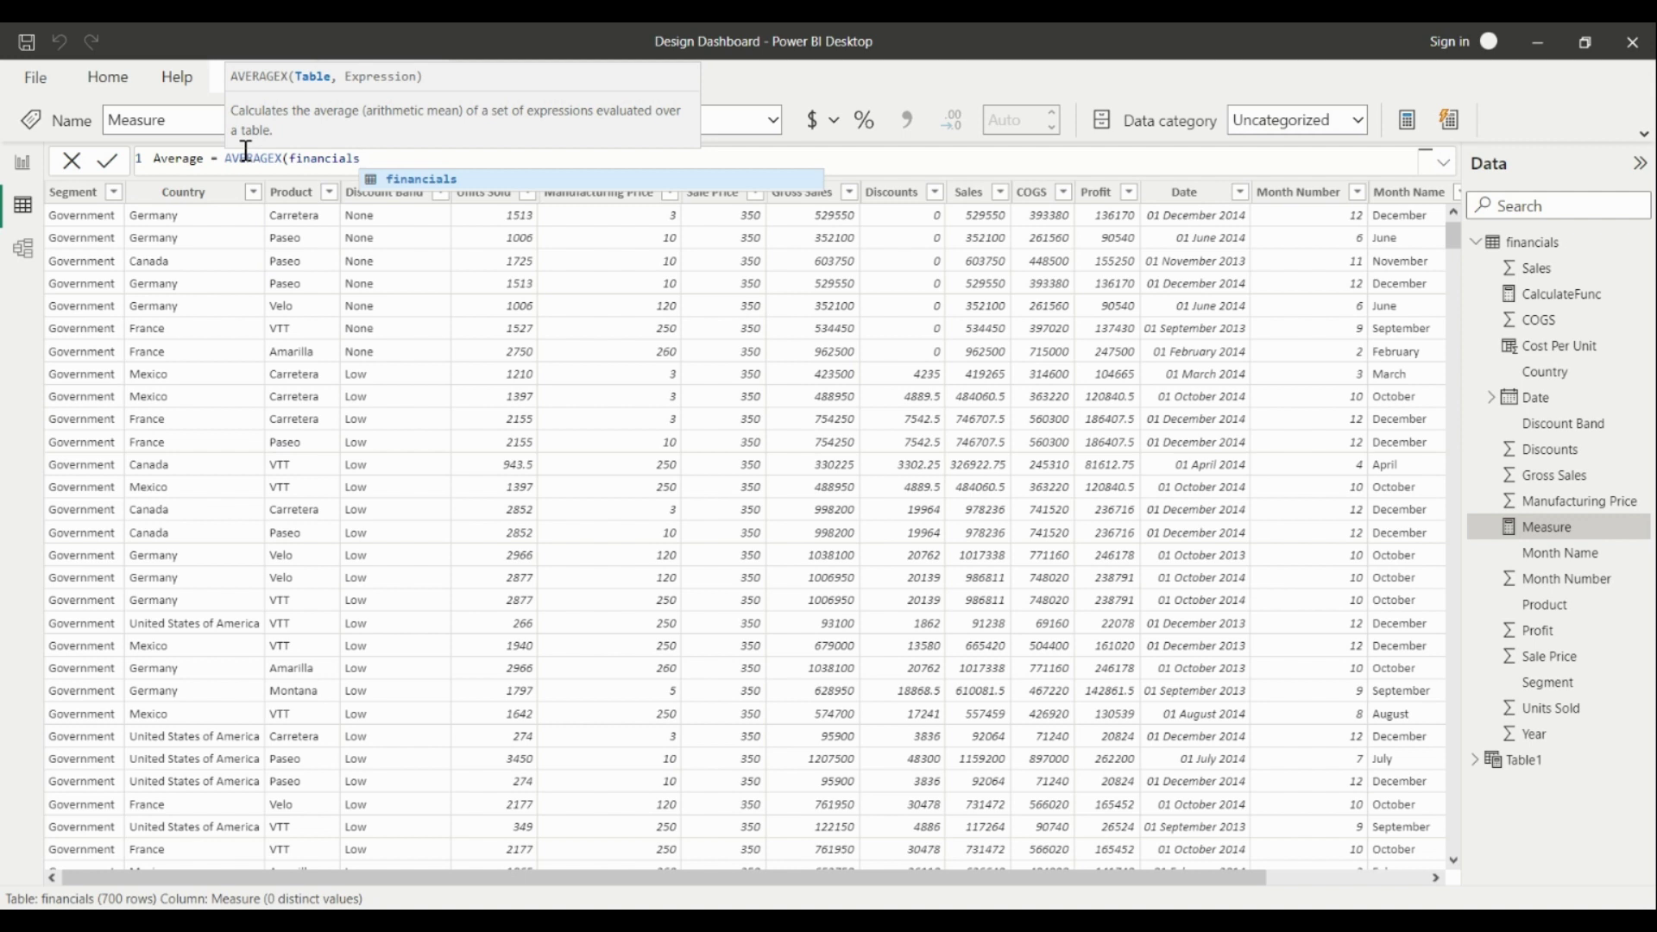
text(,)
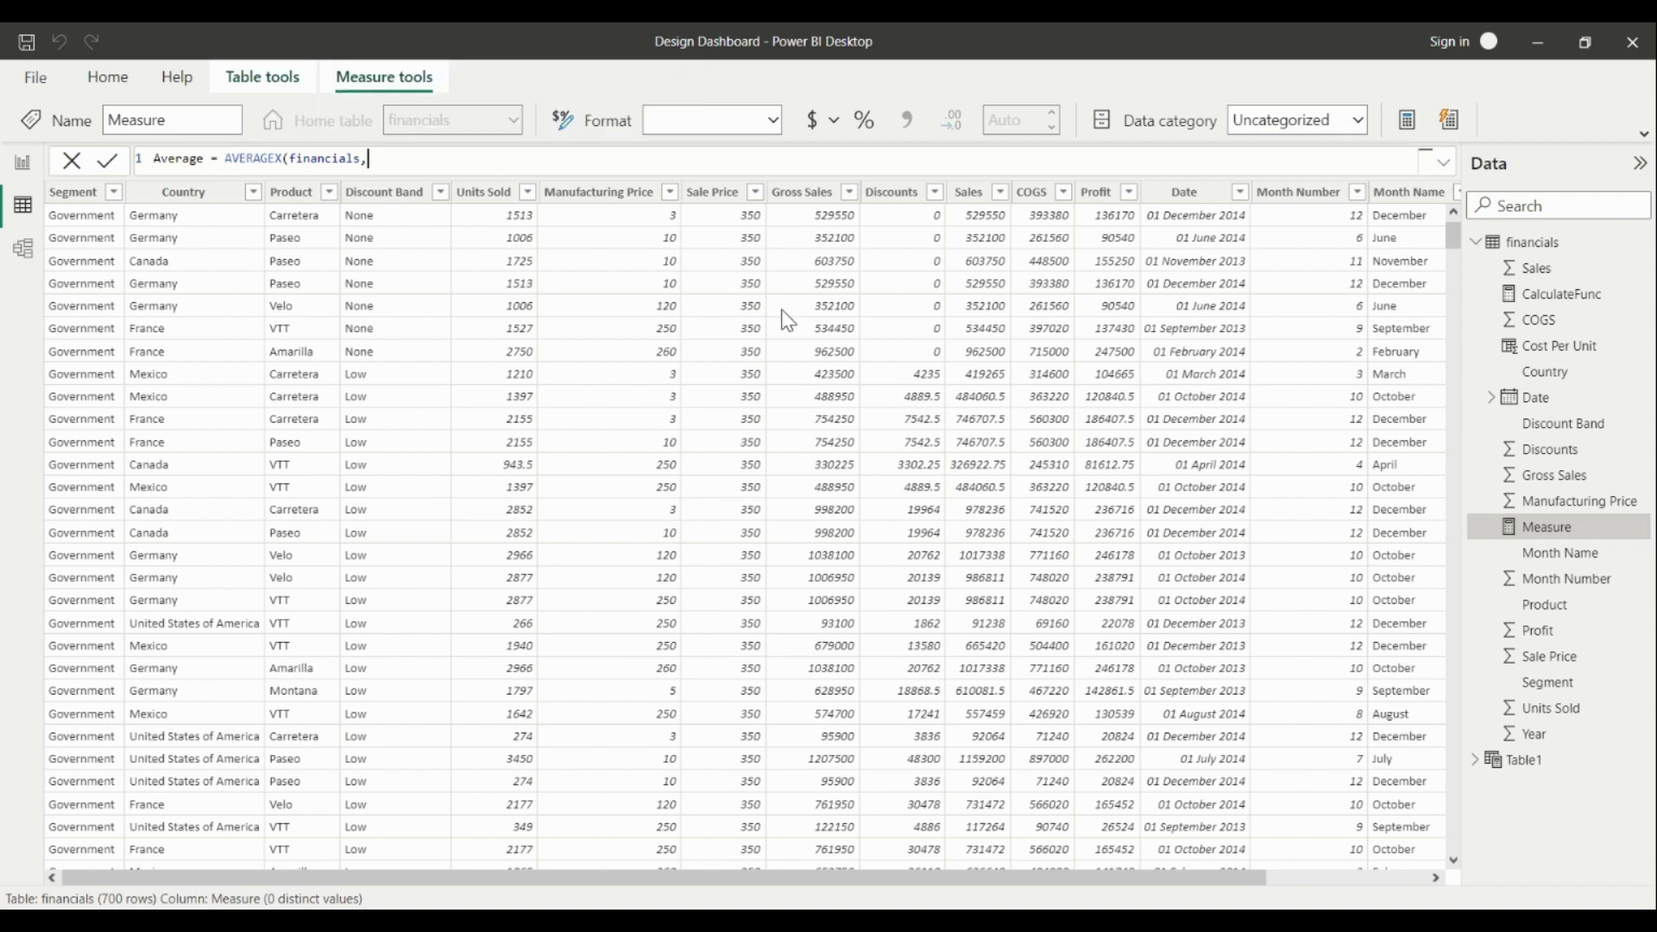
text(financials[COGS]/un)
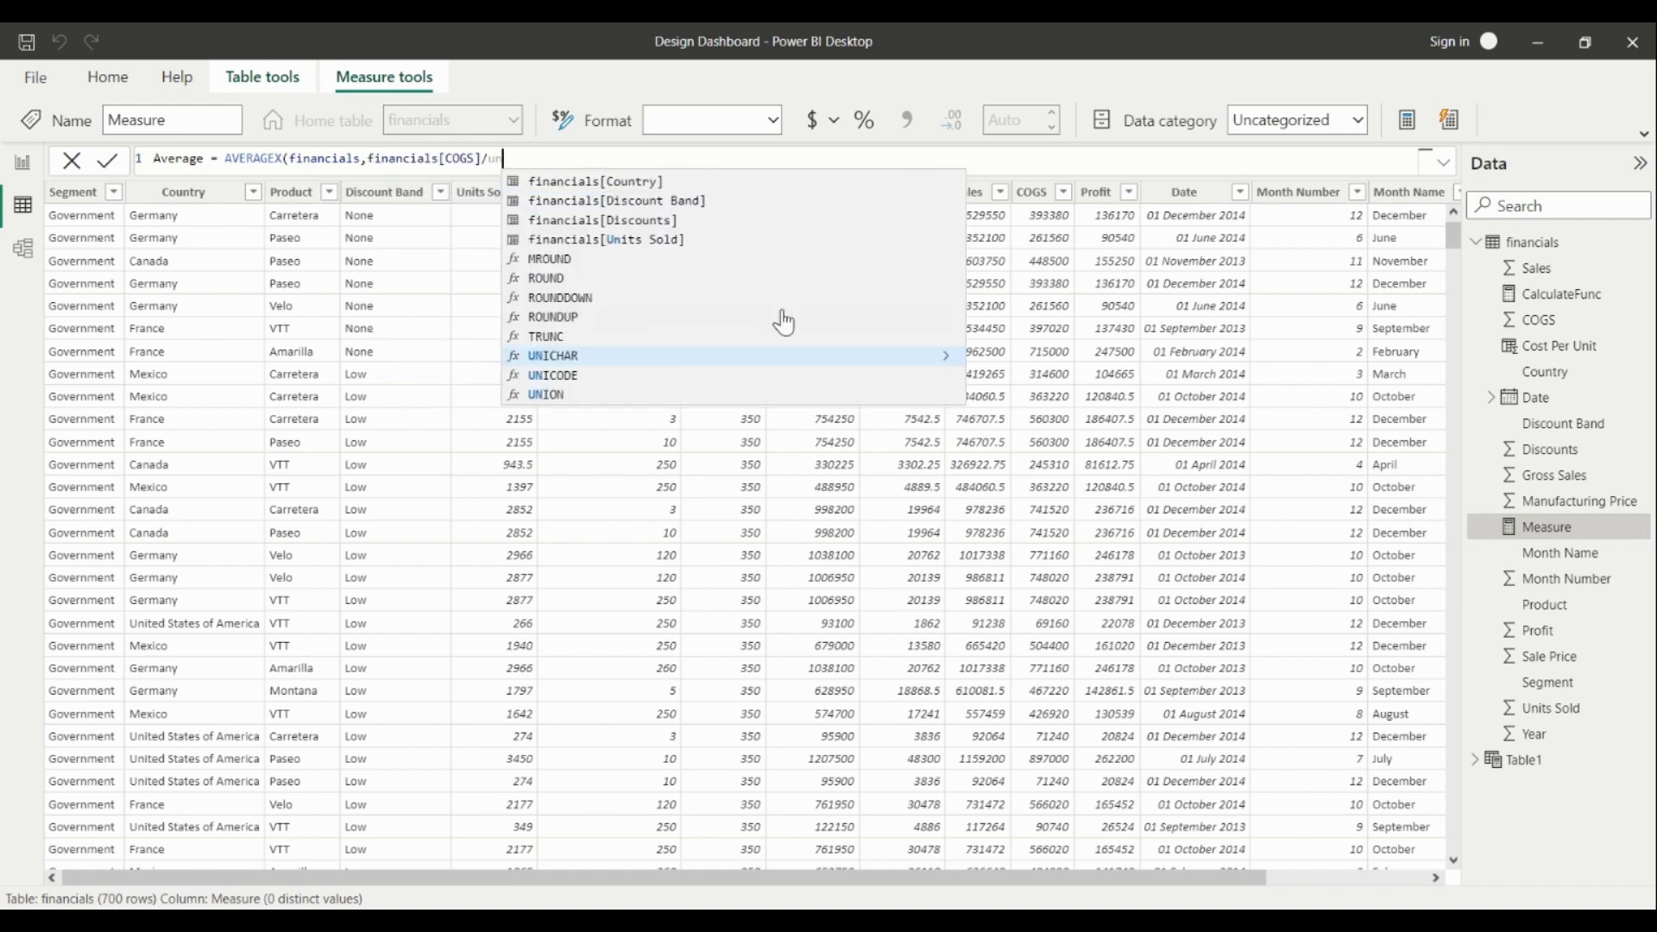
text(its)
key(Tab)
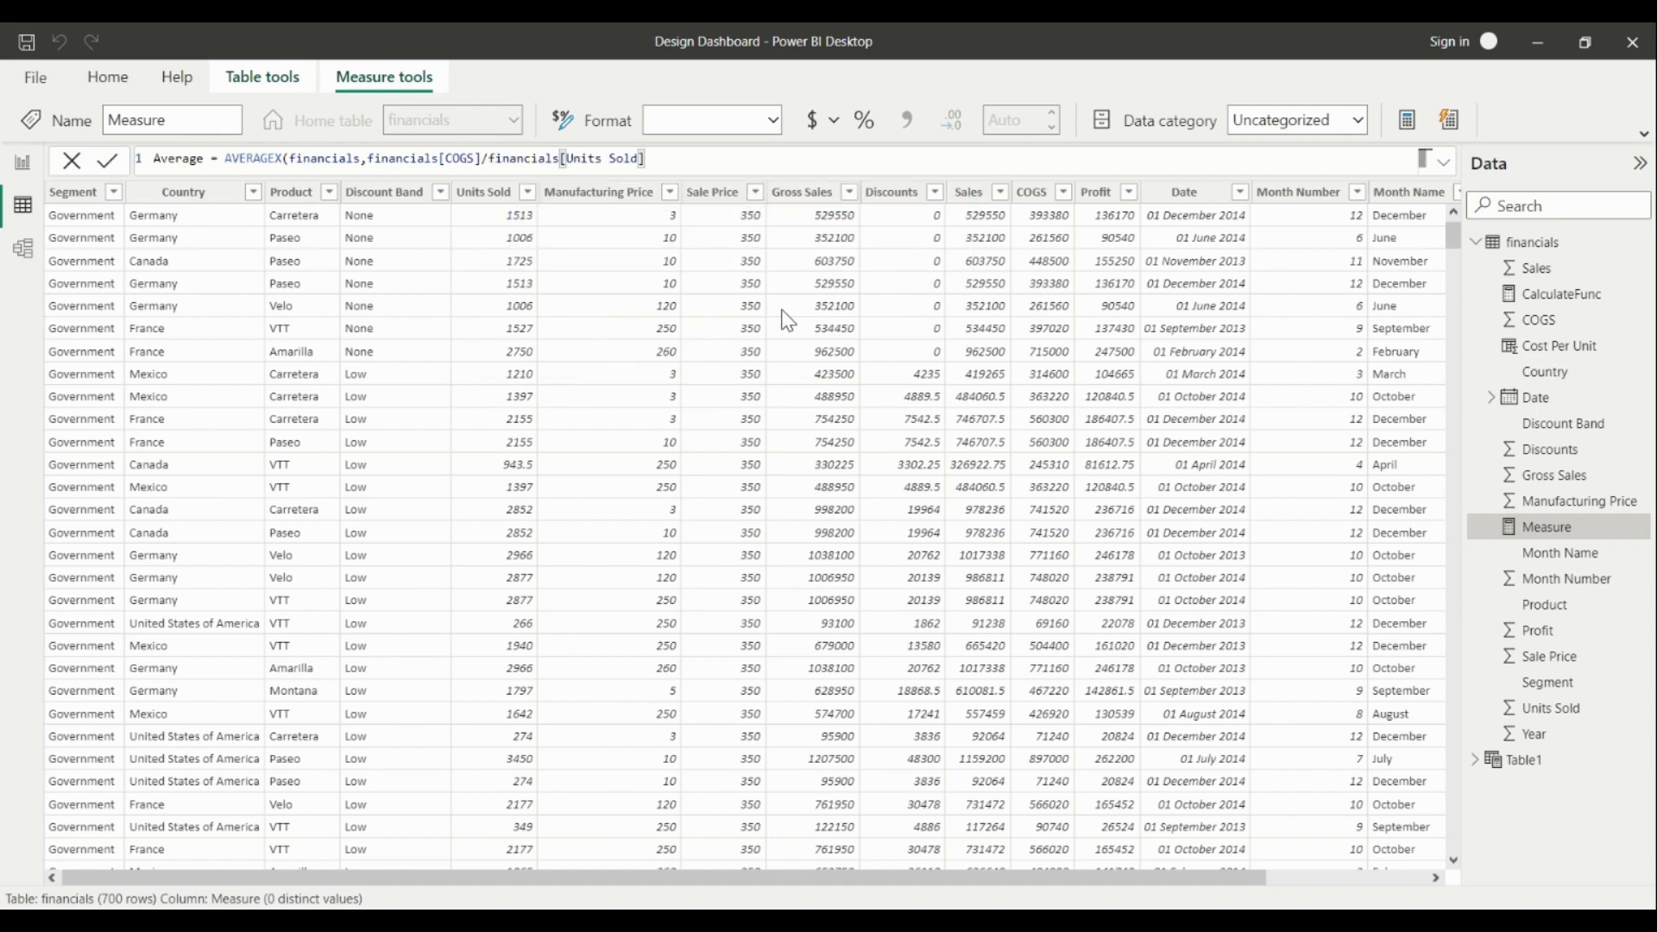
text())
key(Return)
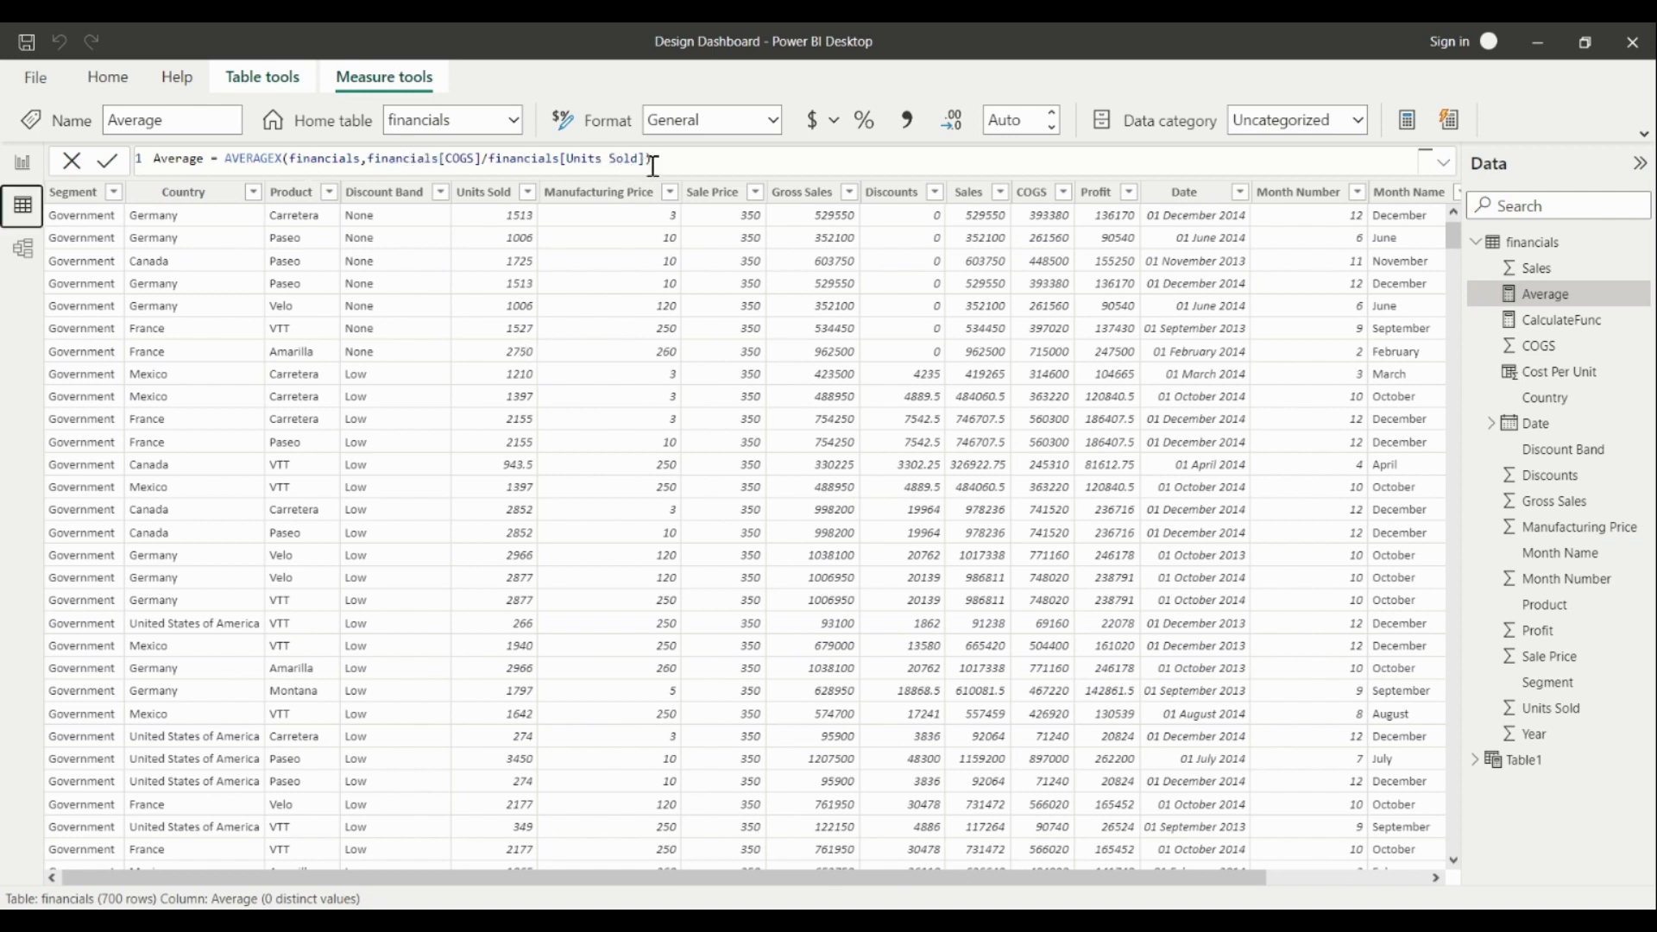
Add a card visual to report Page 2 and show the Average measure in it
click(23, 164)
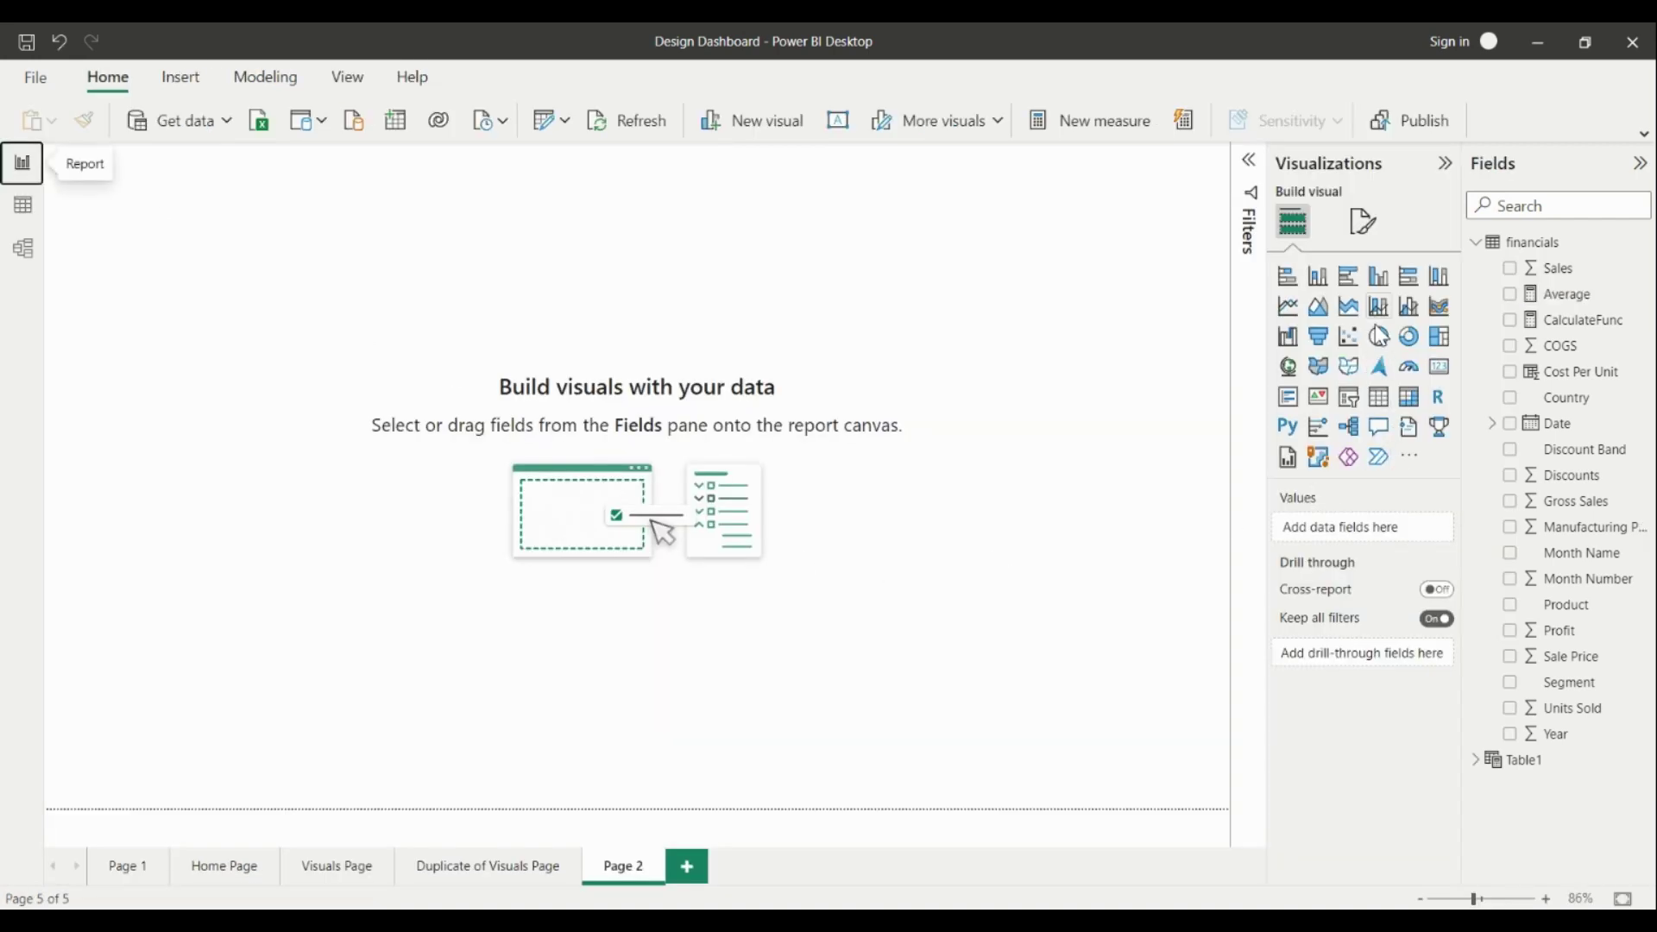
click(1438, 366)
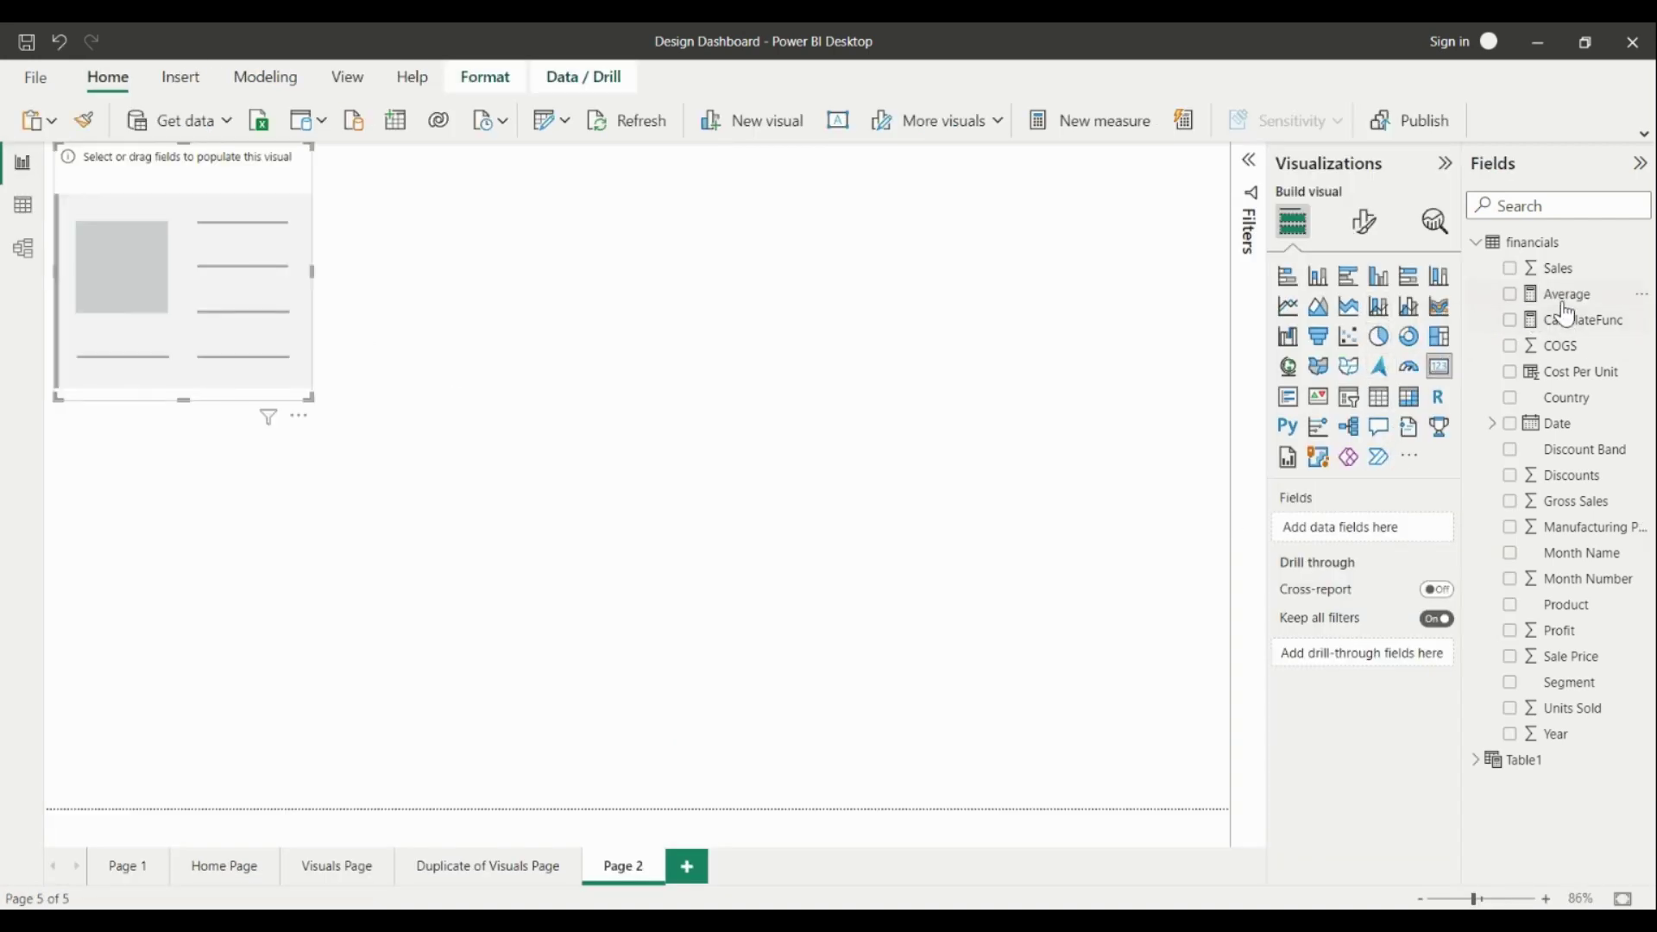
drag(1566, 312, 229, 296)
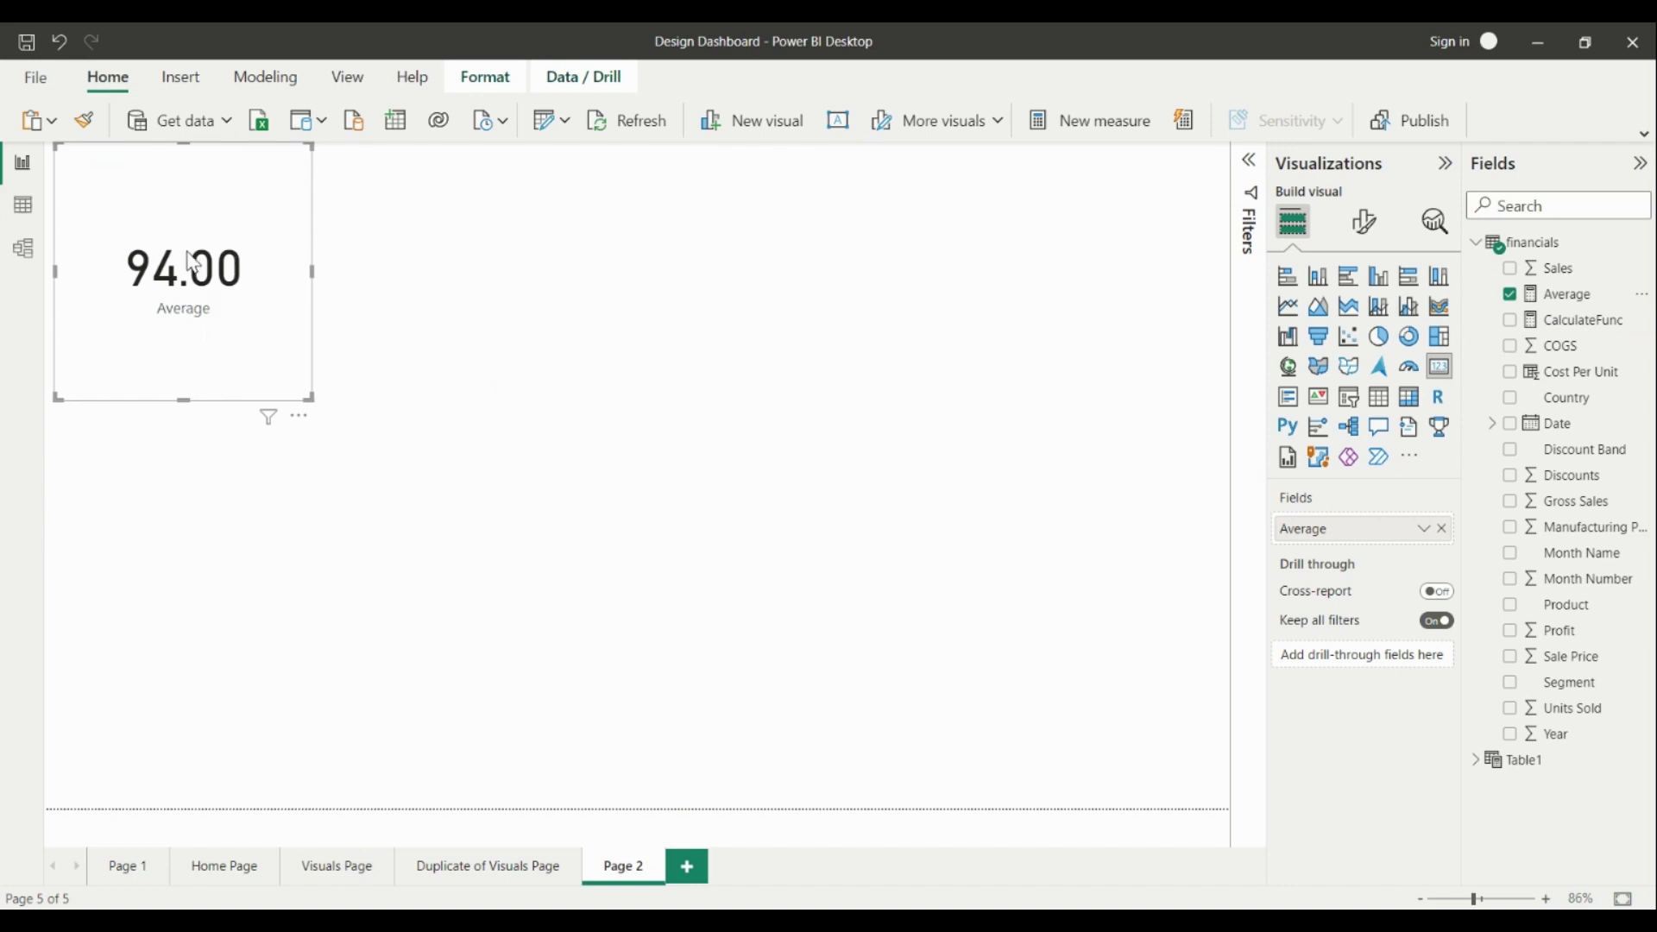
Return to the financials data, review the Cost Per Unit column, and start a new measure named Average2
click(24, 204)
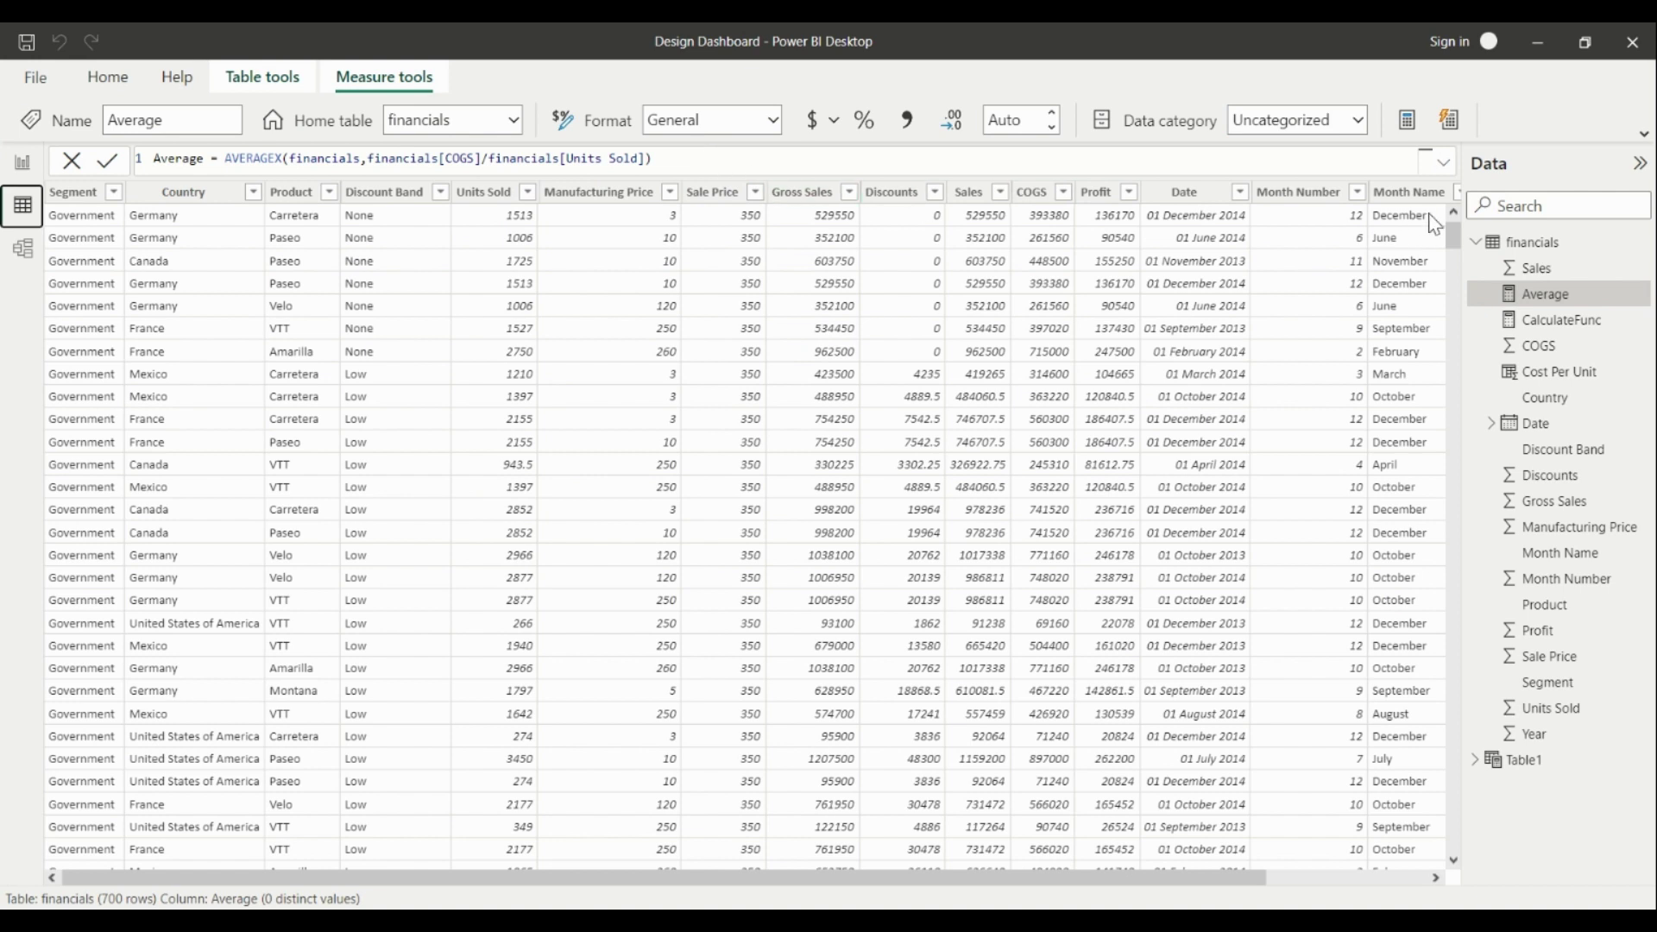
drag(936, 870, 1113, 871)
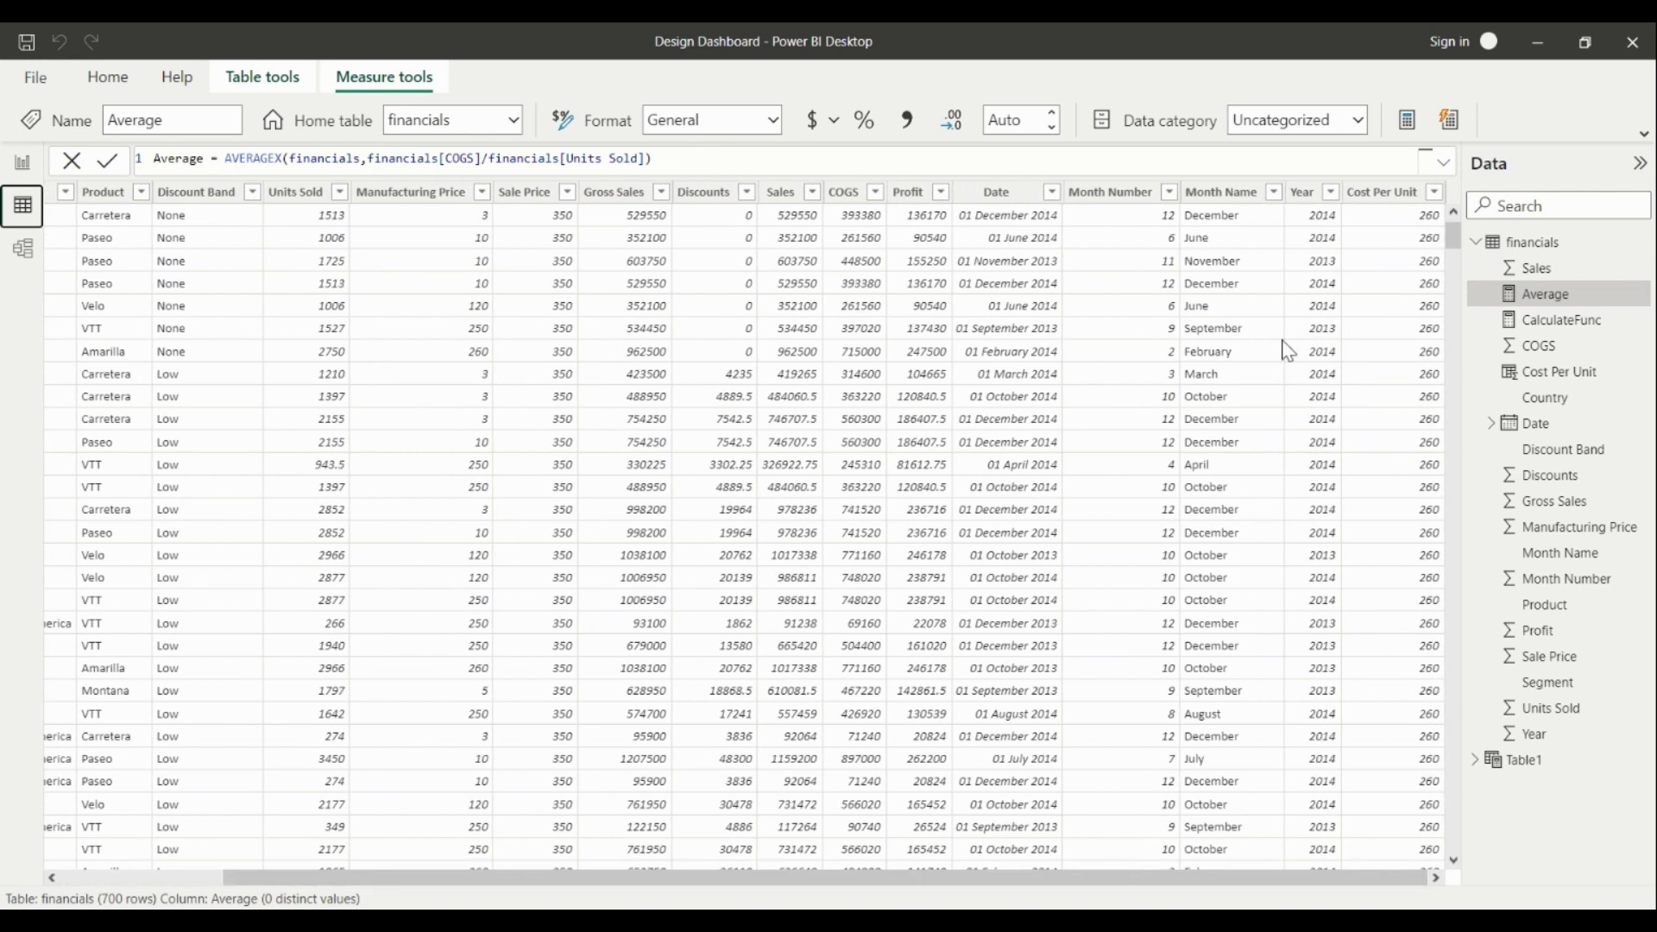
click(1367, 191)
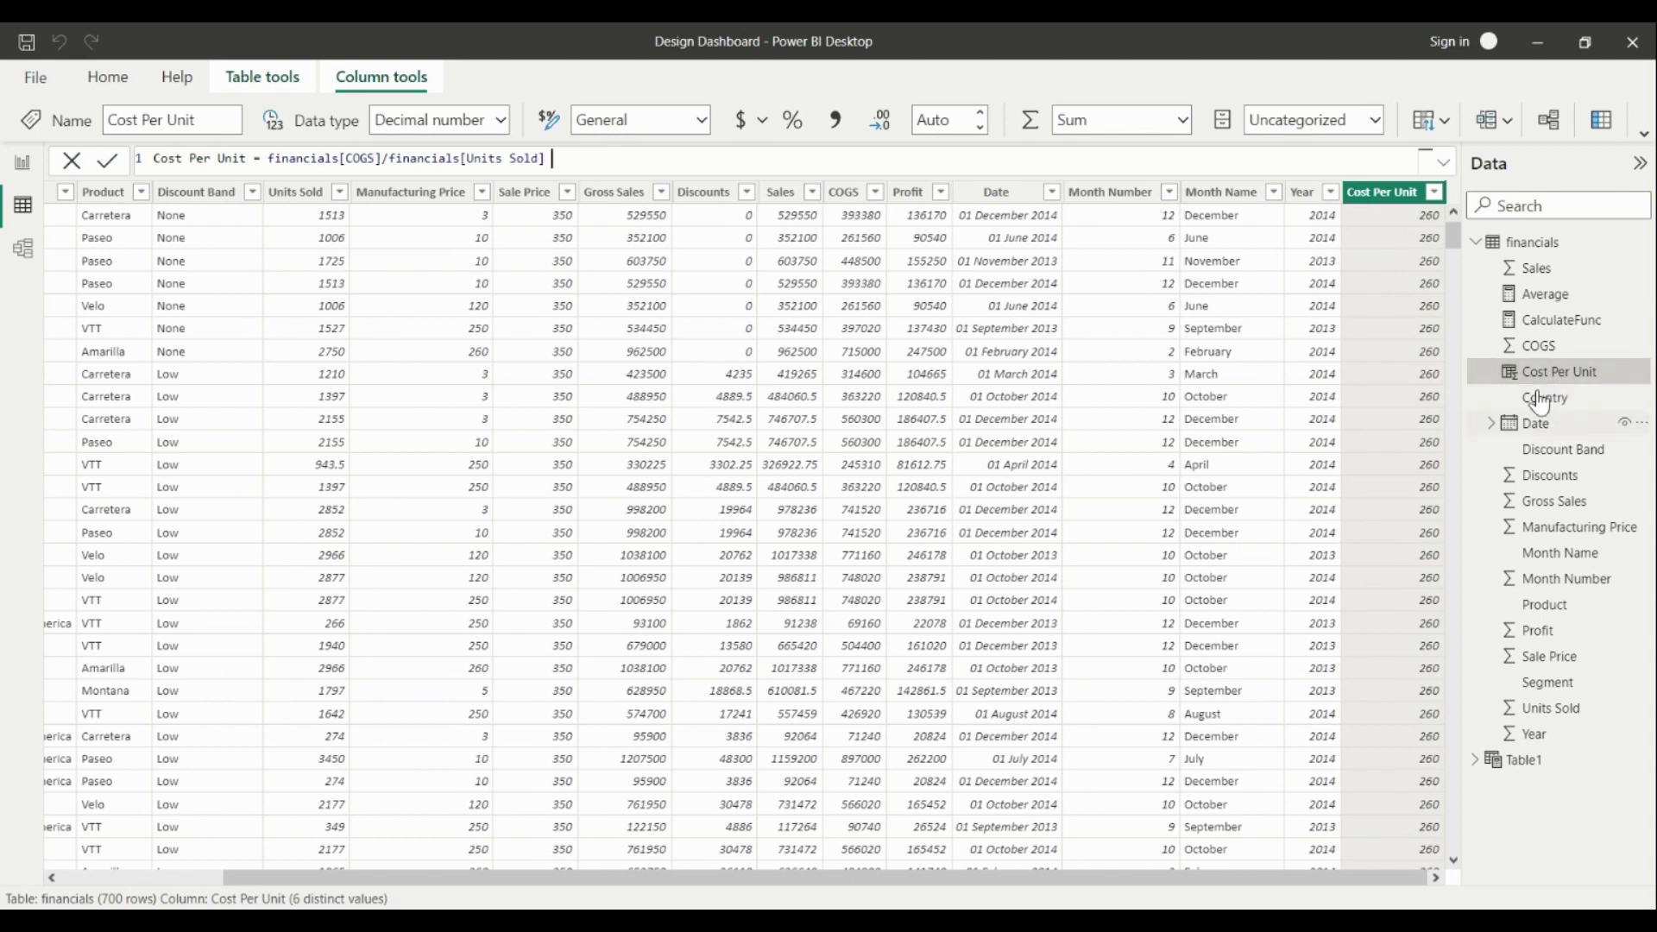
click(1532, 244)
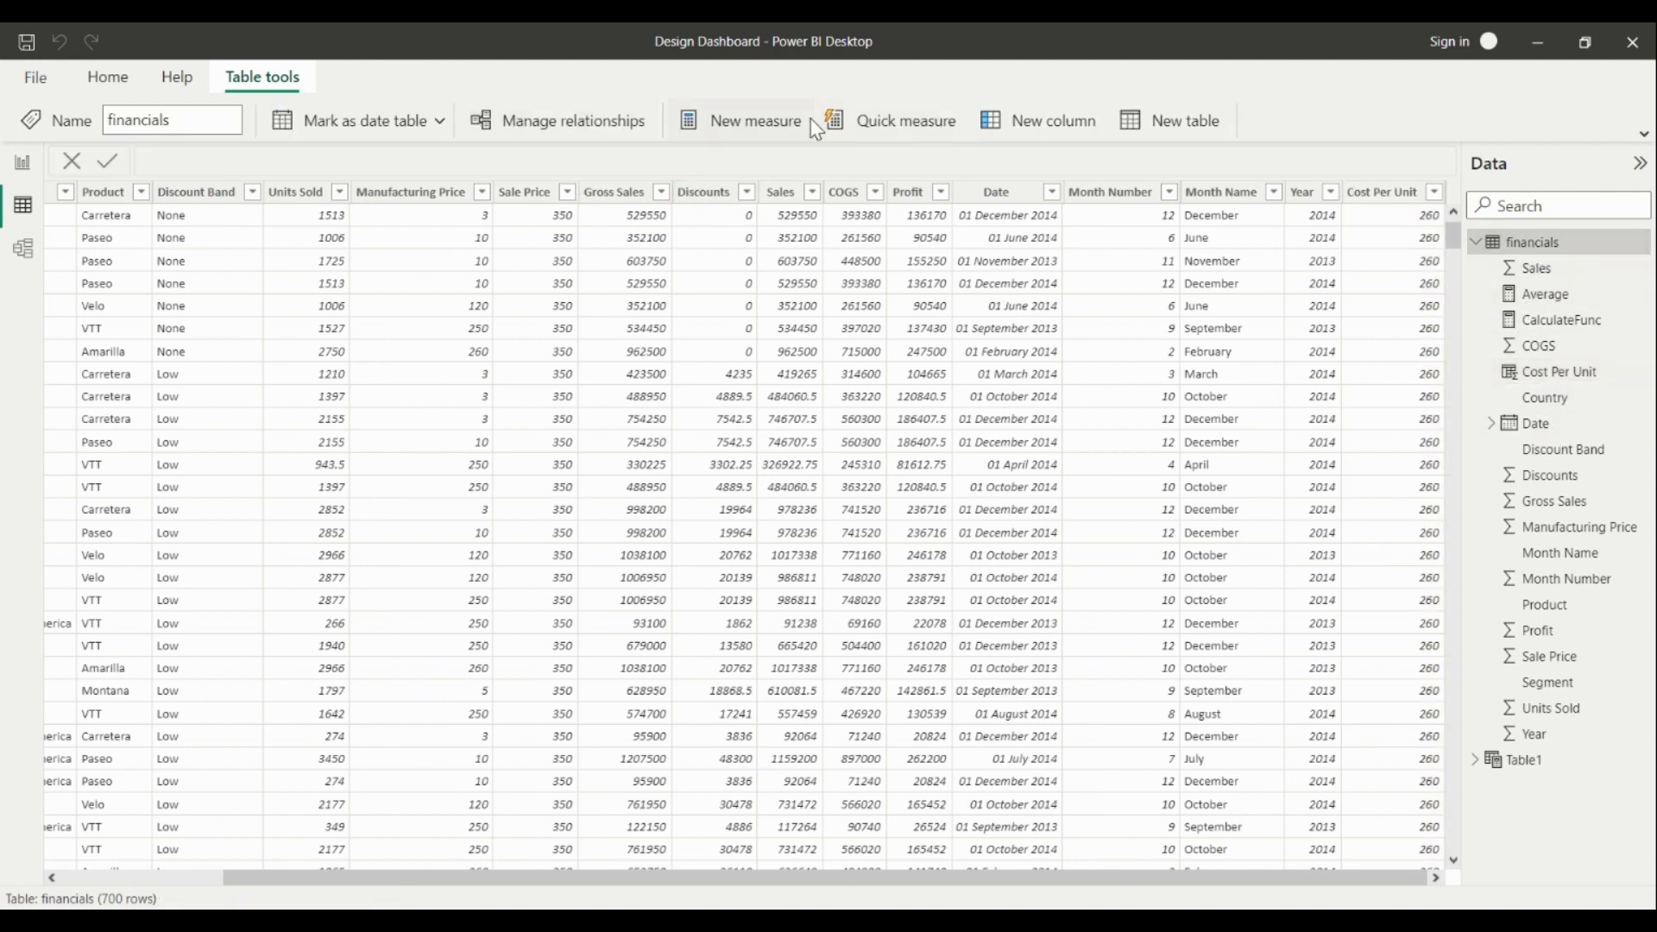
click(766, 122)
click(178, 160)
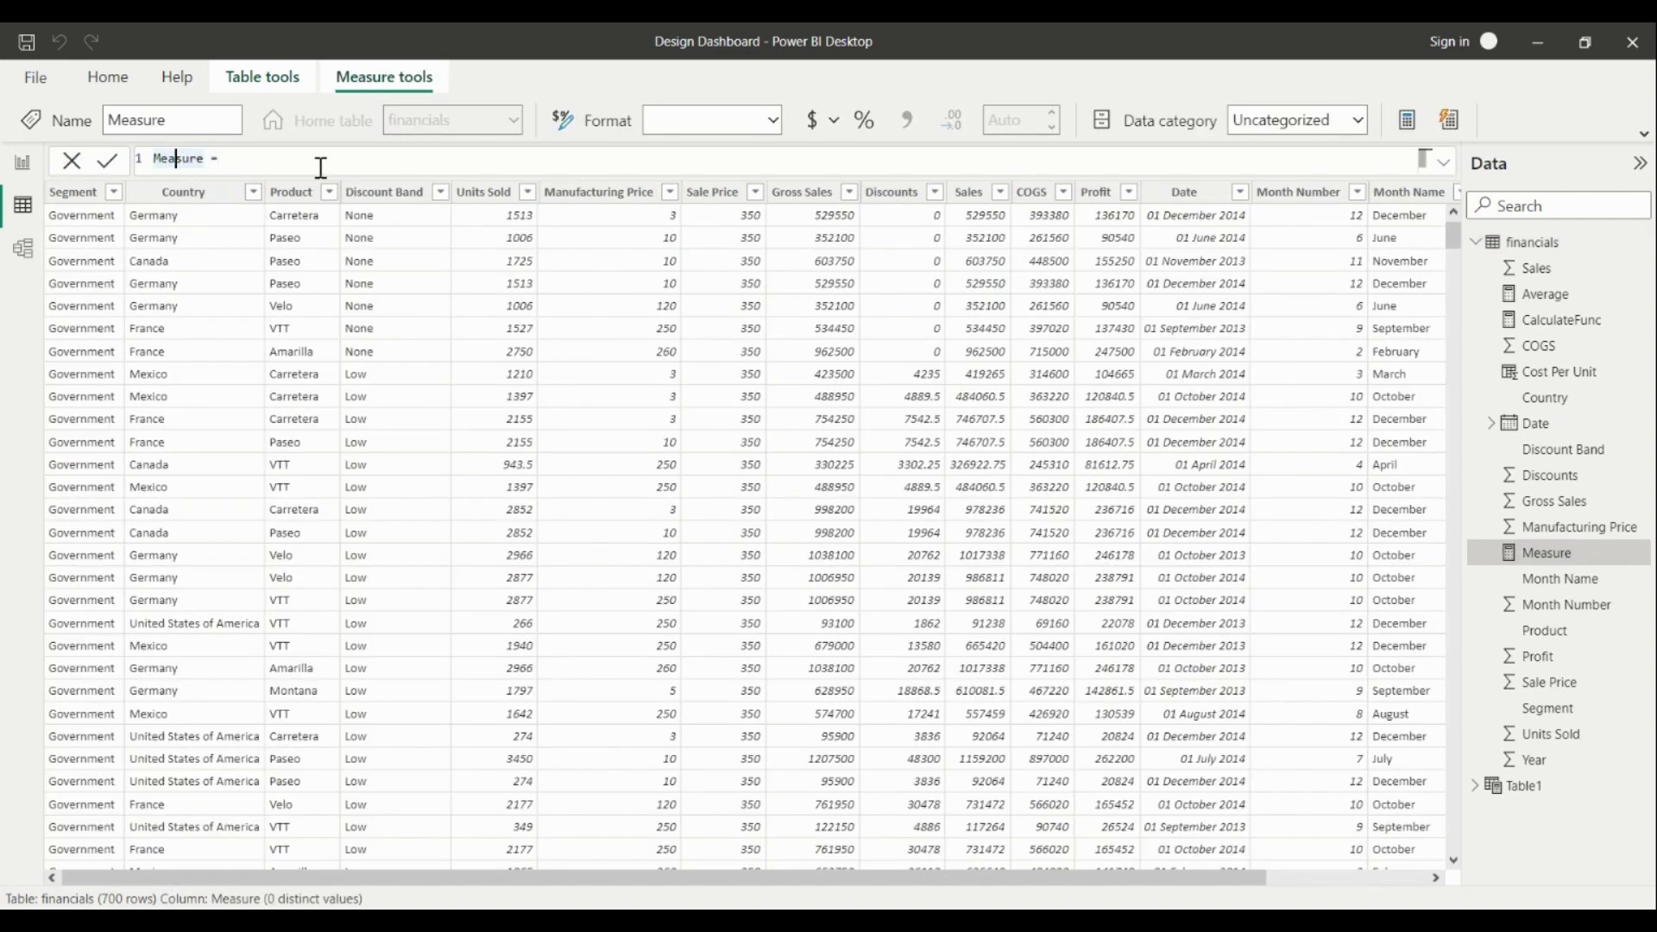
key(ctrl+shift+Right)
text(average2ave)
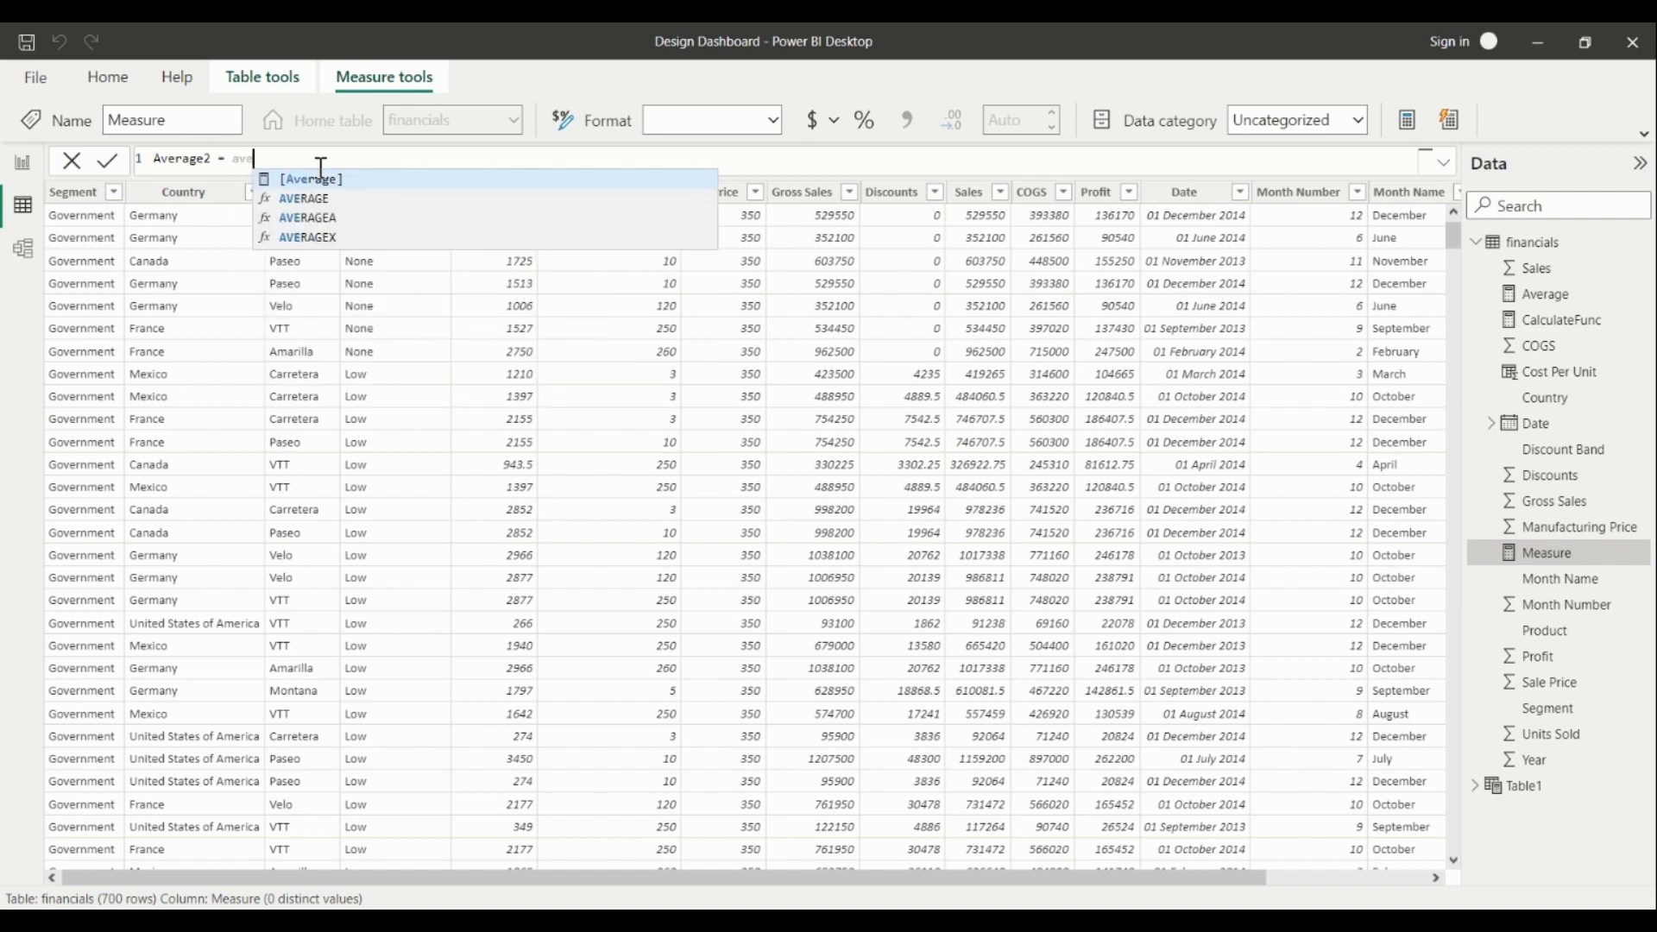
Define the Average2 measure as AVERAGE(financials[Cost Per Unit]) and commit it
key(Down)
key(Tab)
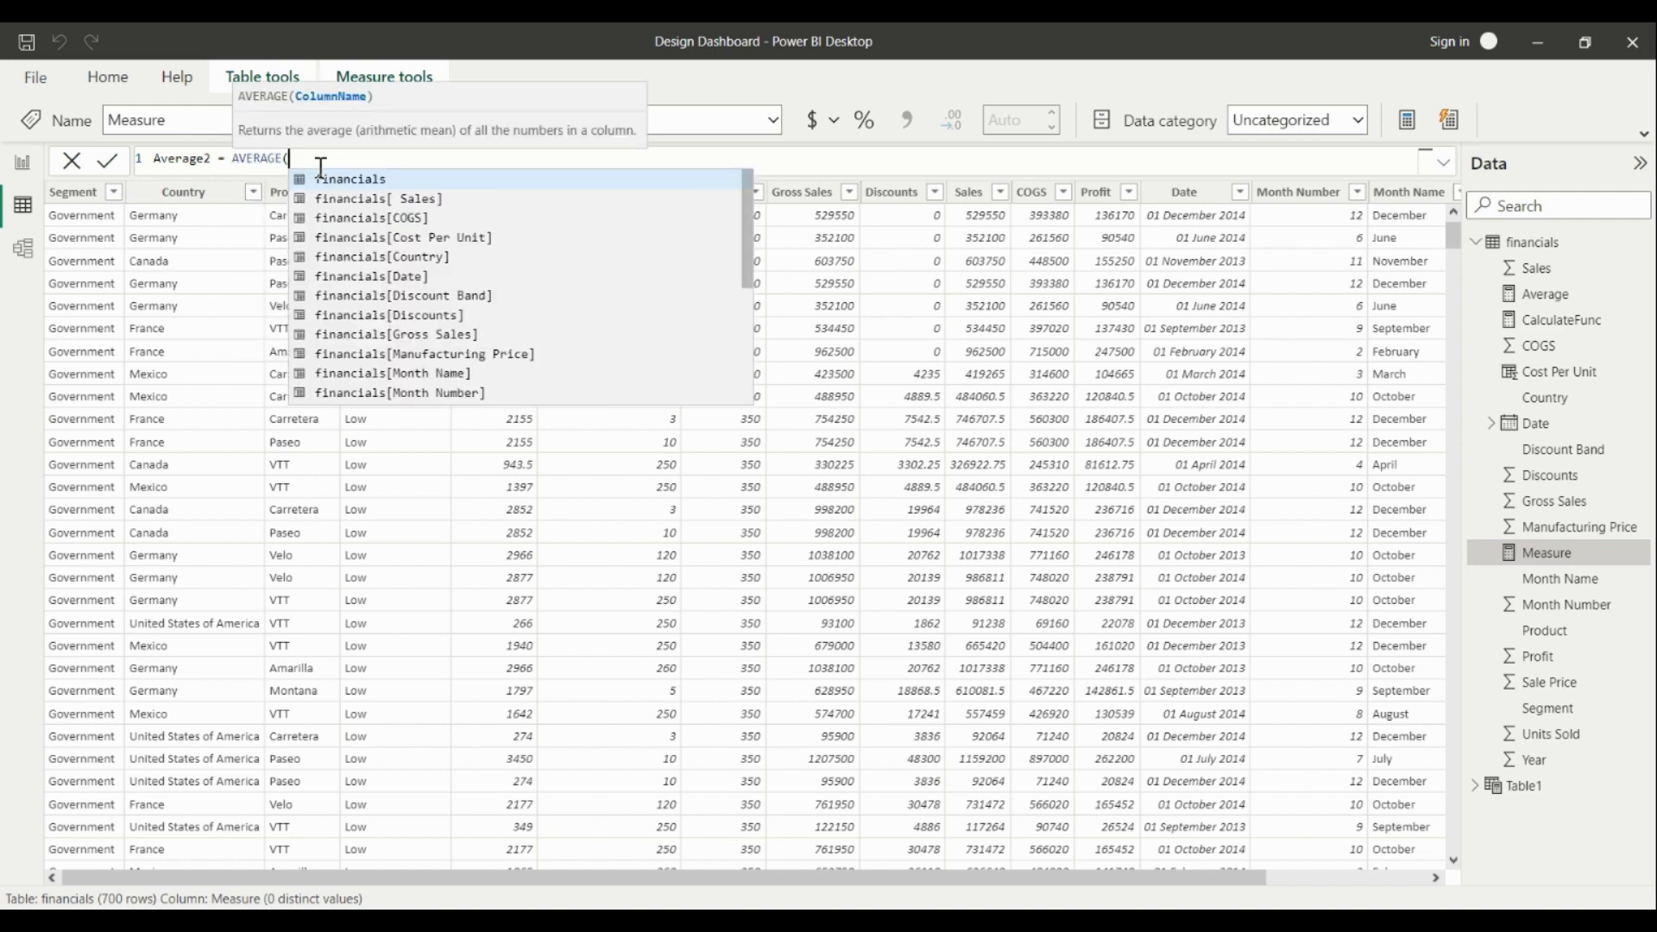
text(co)
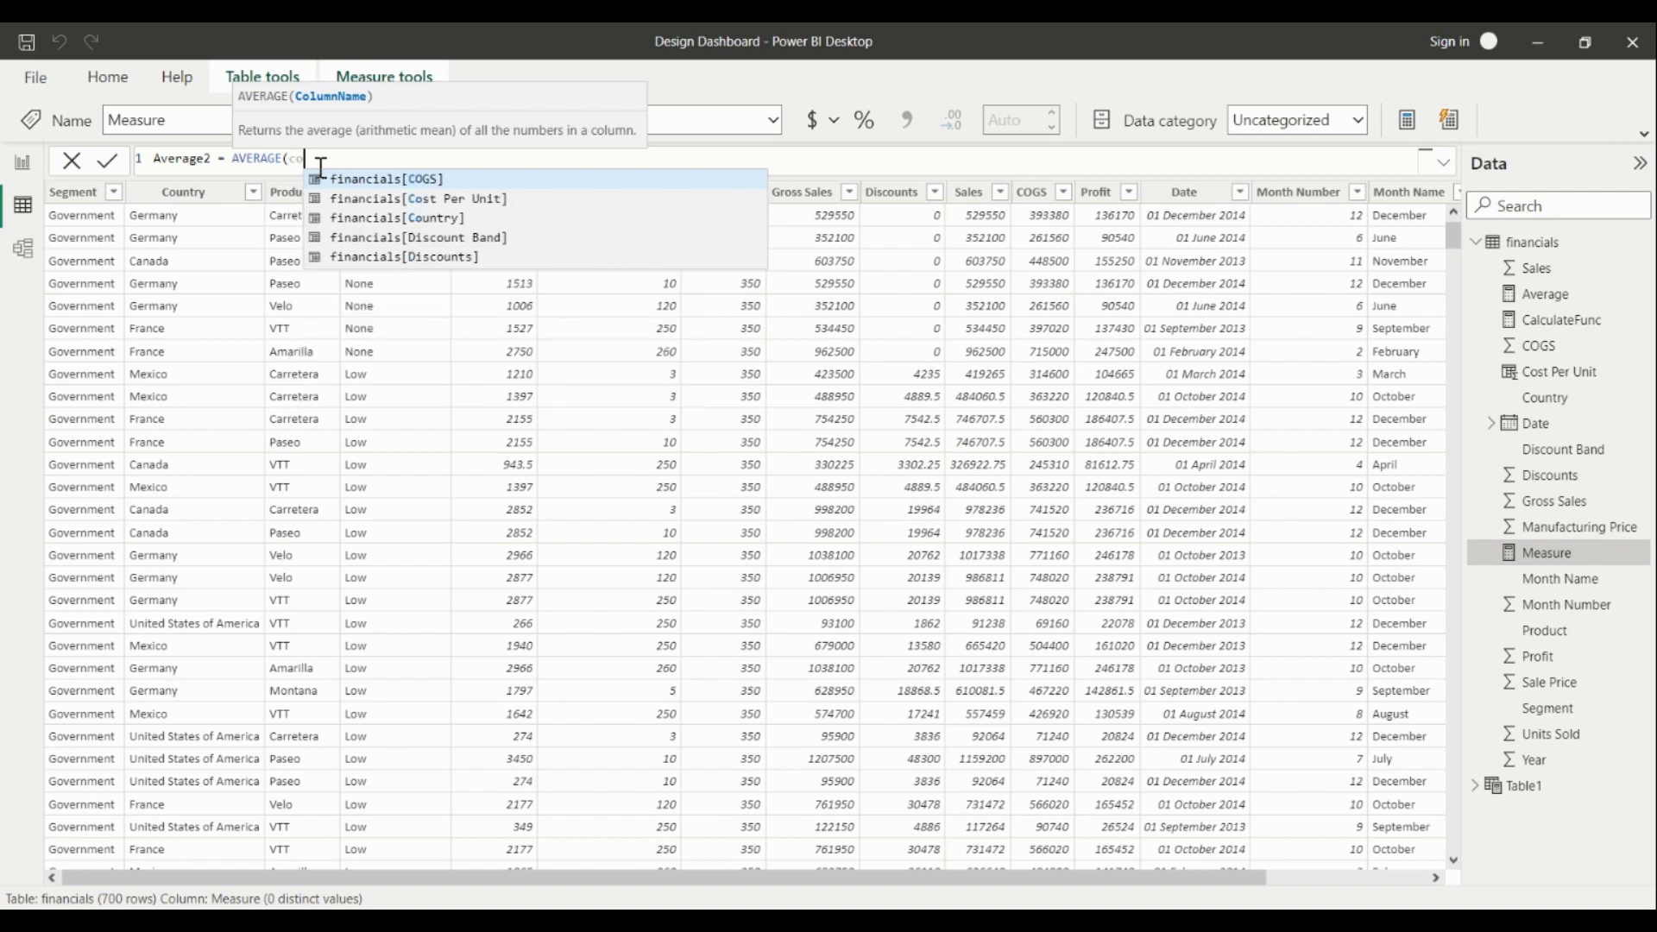
key(Down)
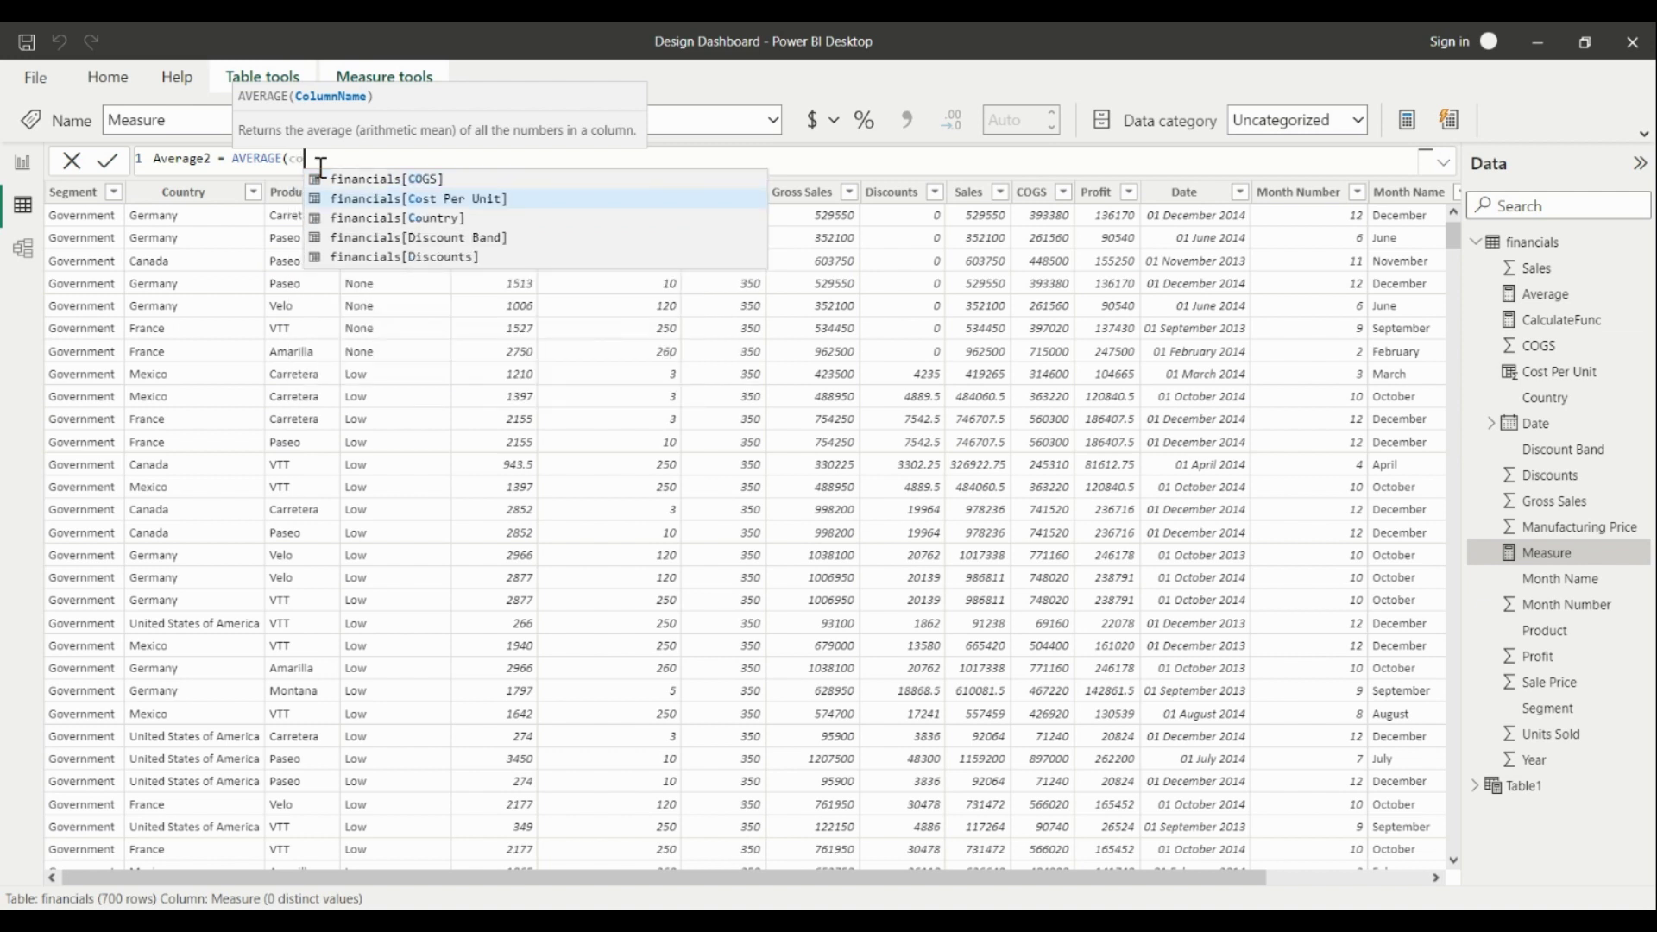
key(Tab)
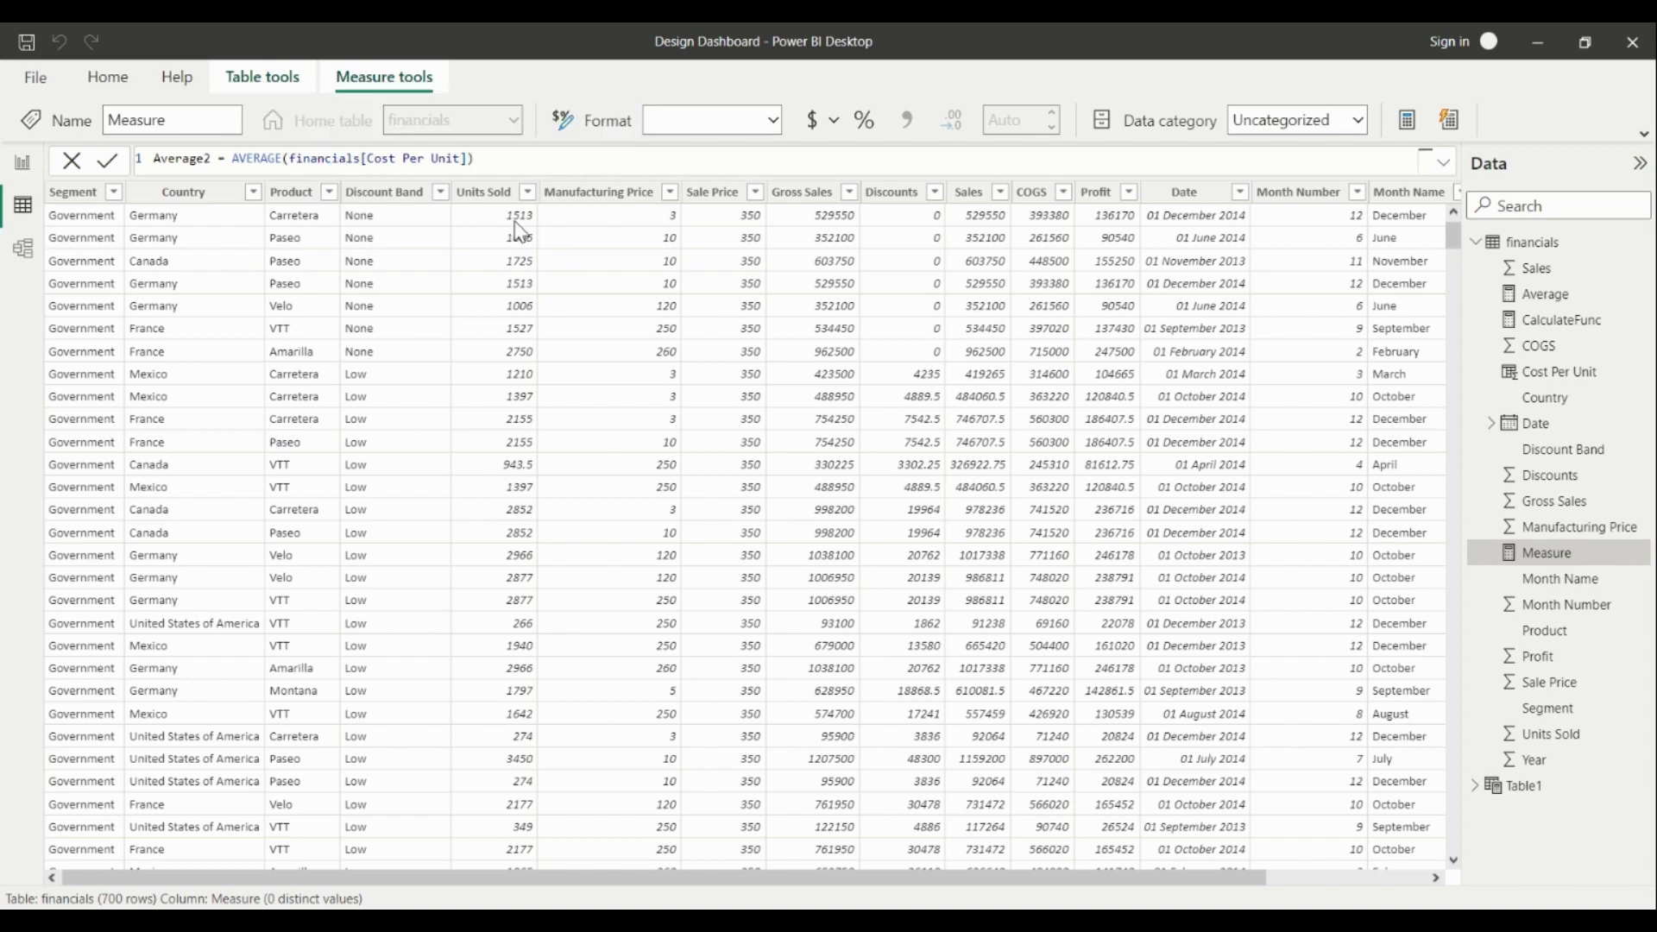
key(Return)
Add a second card visual below the first on Page 2 and show the Average2 measure in it
click(23, 163)
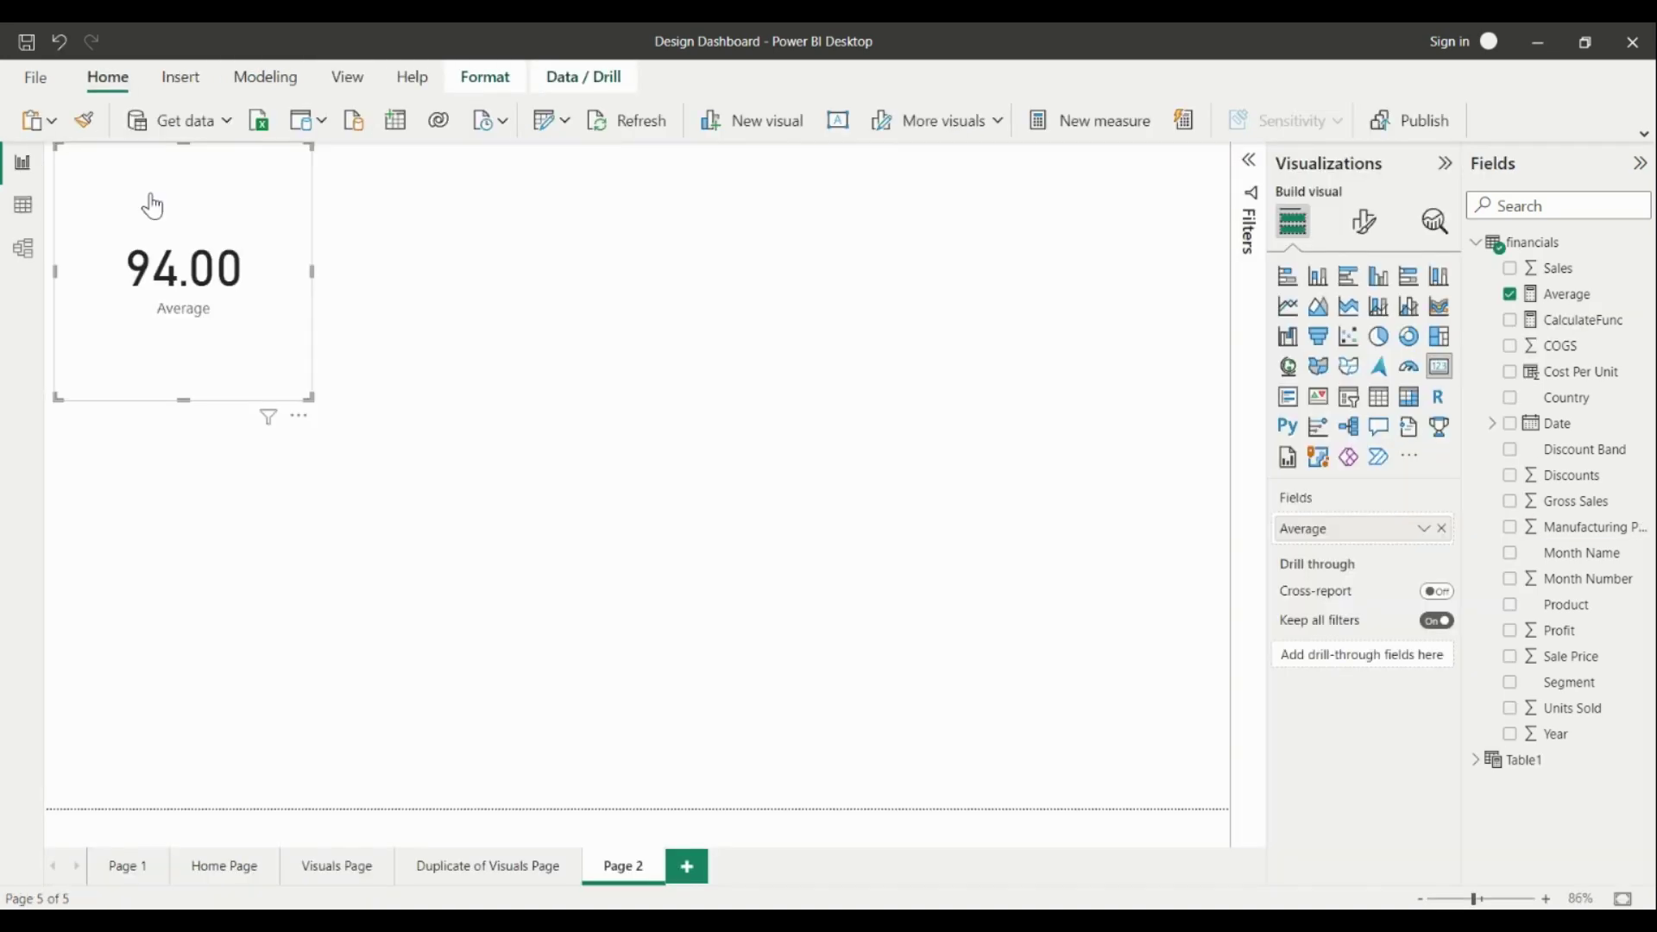
click(710, 337)
click(1439, 366)
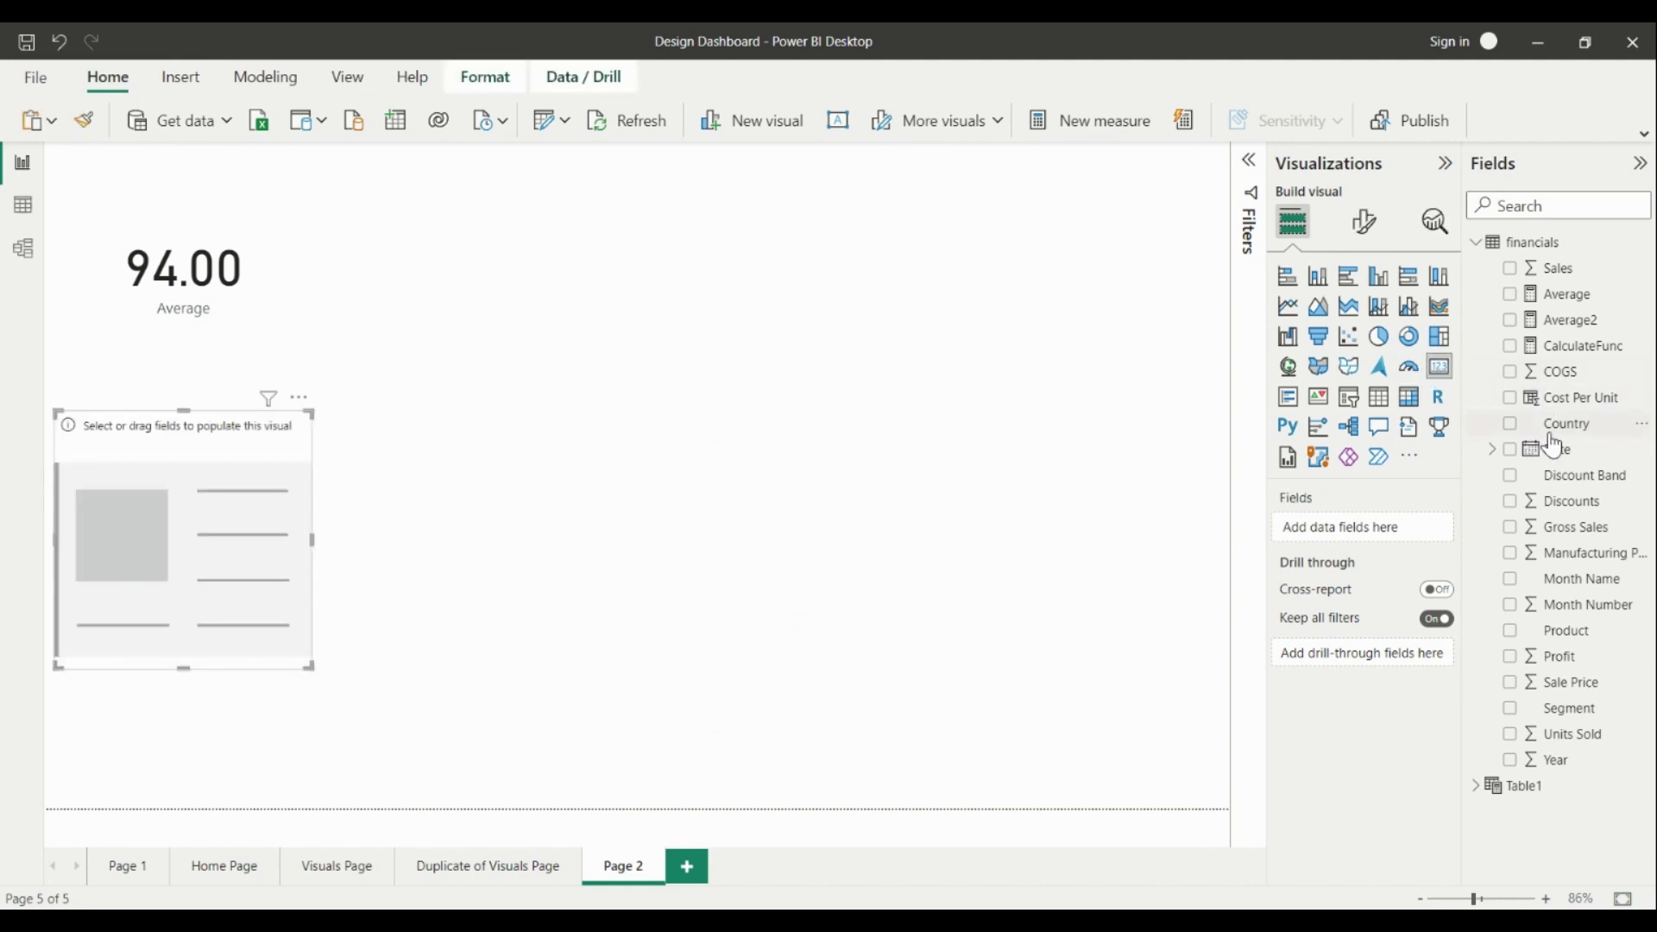
drag(124, 577, 126, 578)
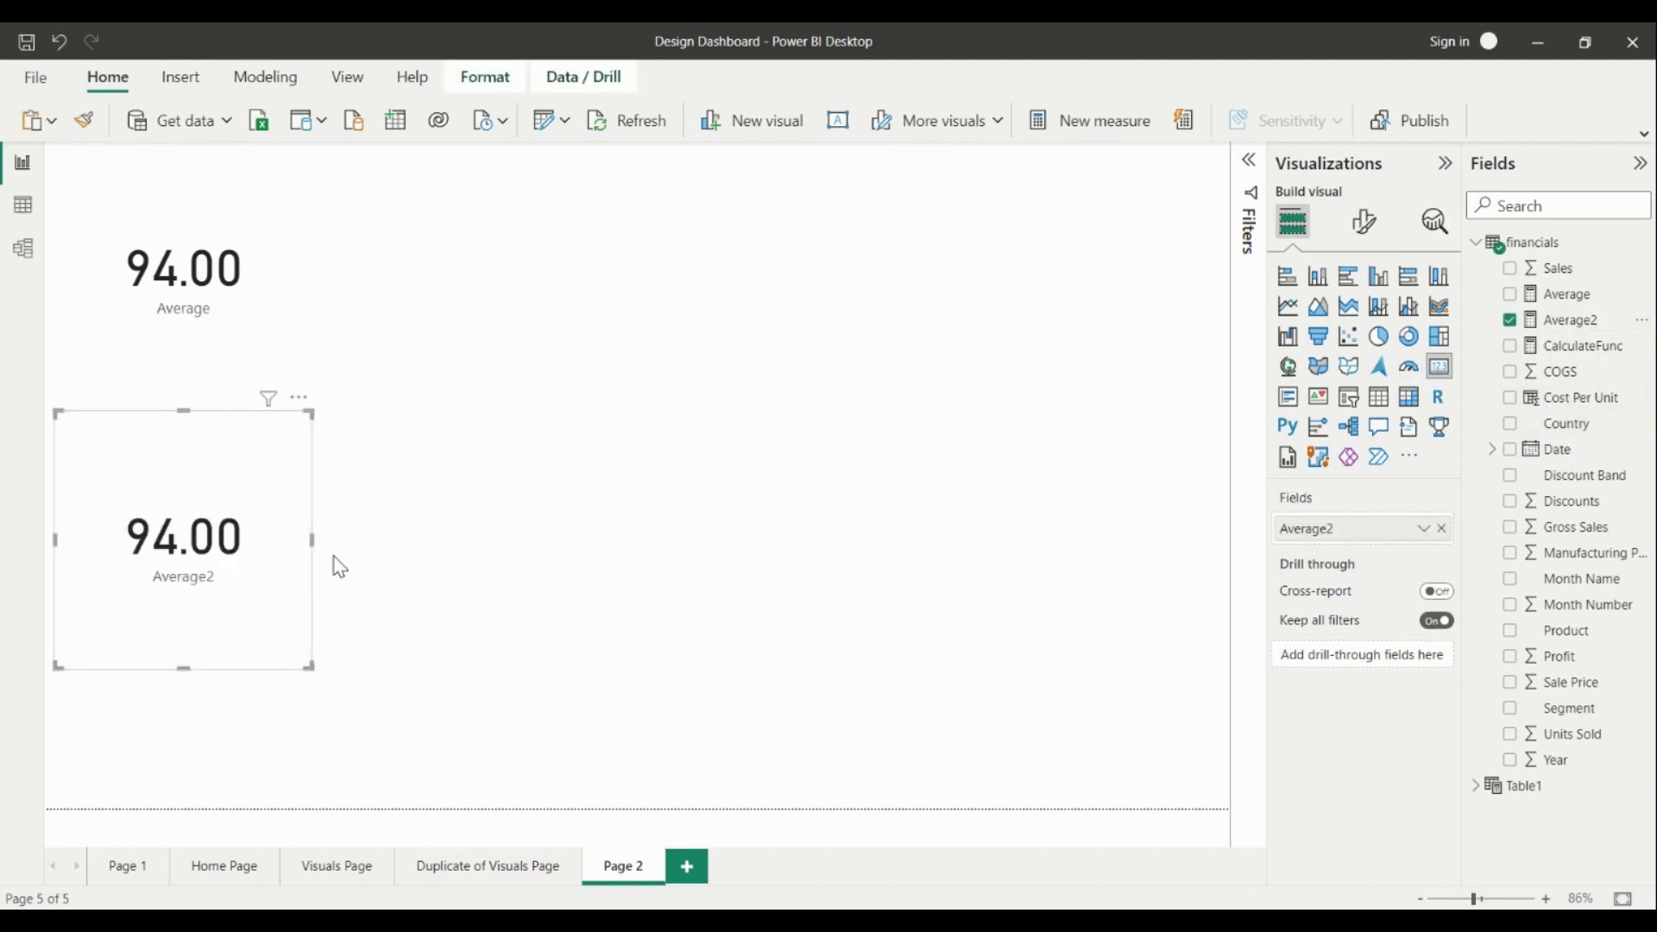
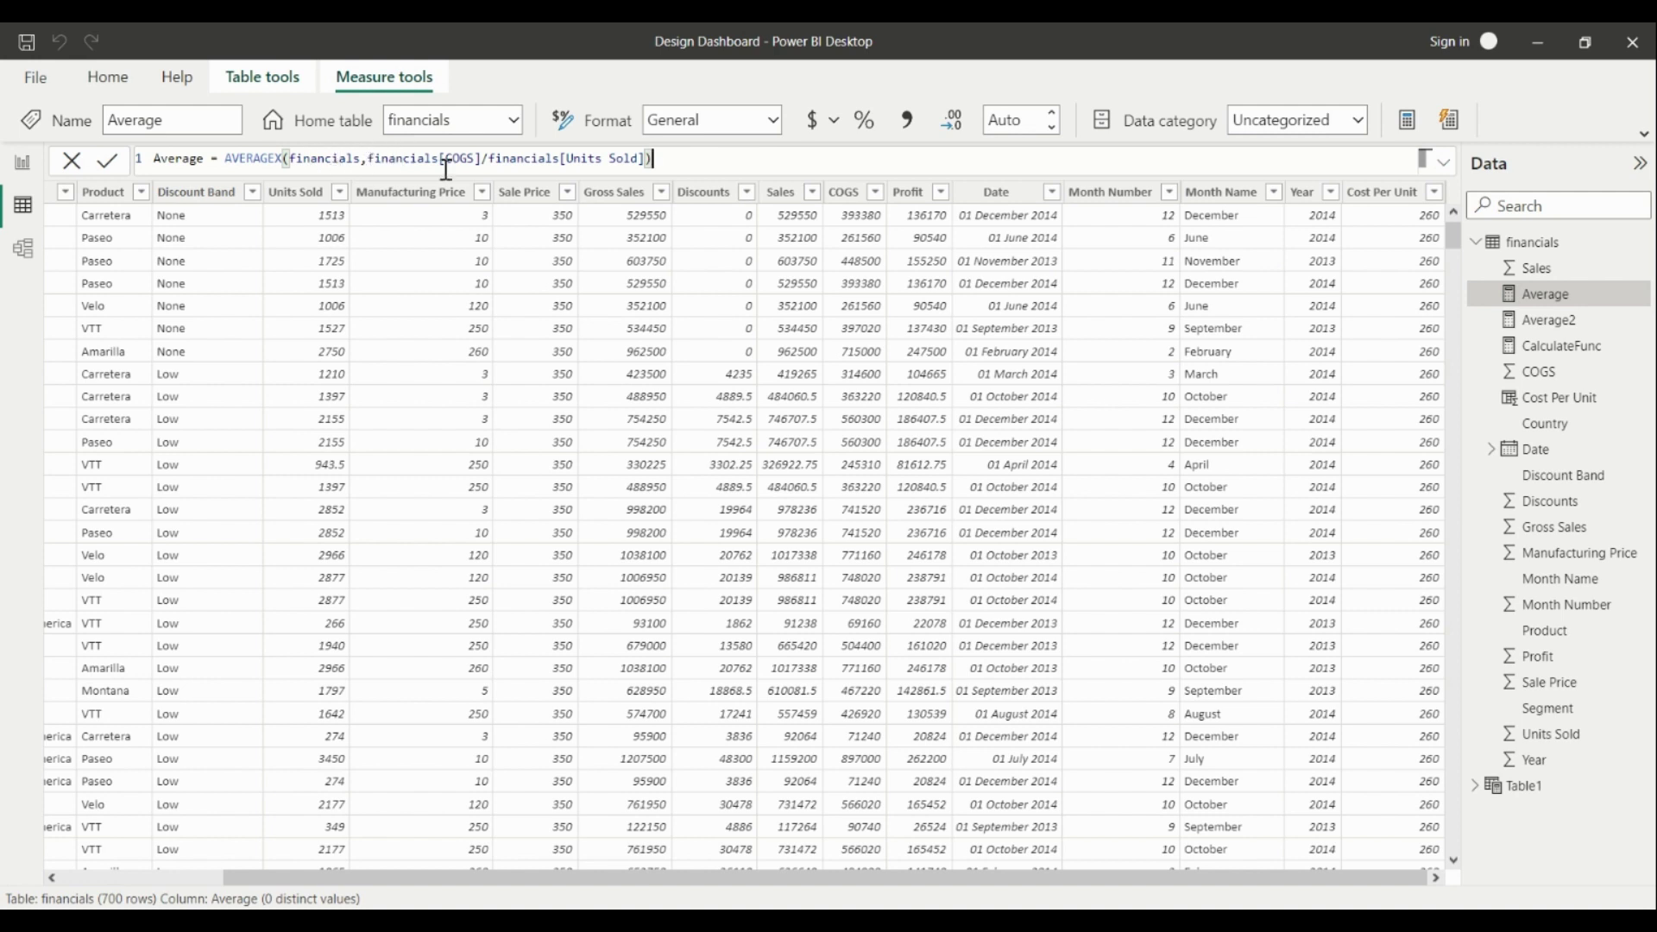
Compare the formulas of the Cost Per Unit column and the Average2 and Average measures
click(1379, 202)
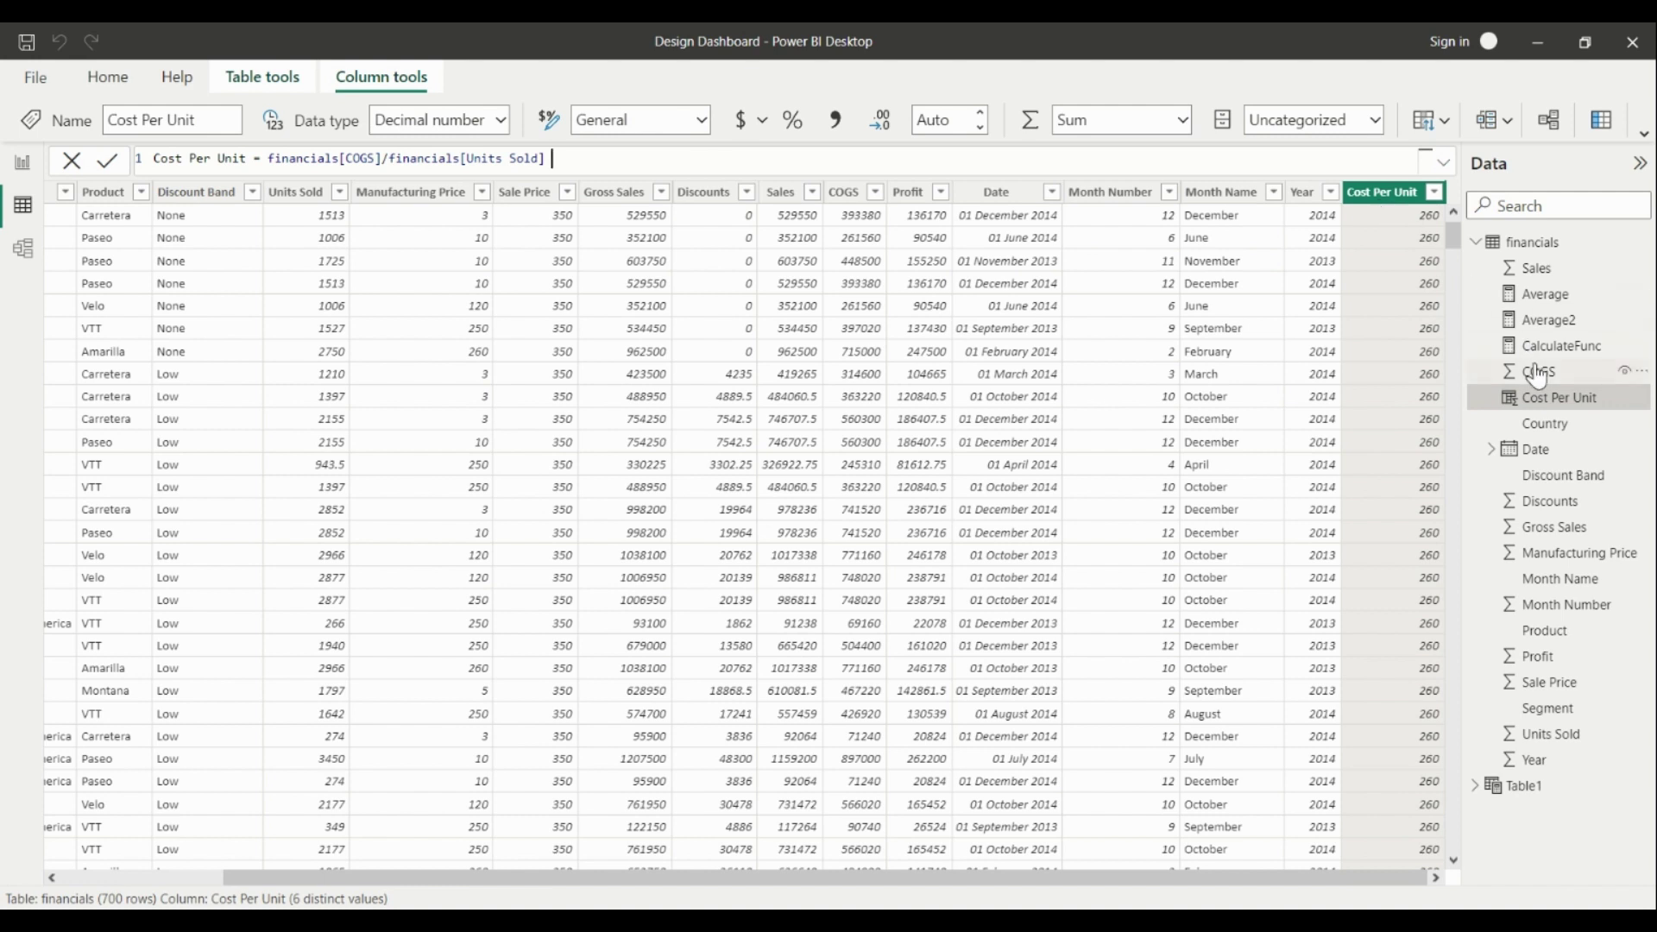
click(1535, 329)
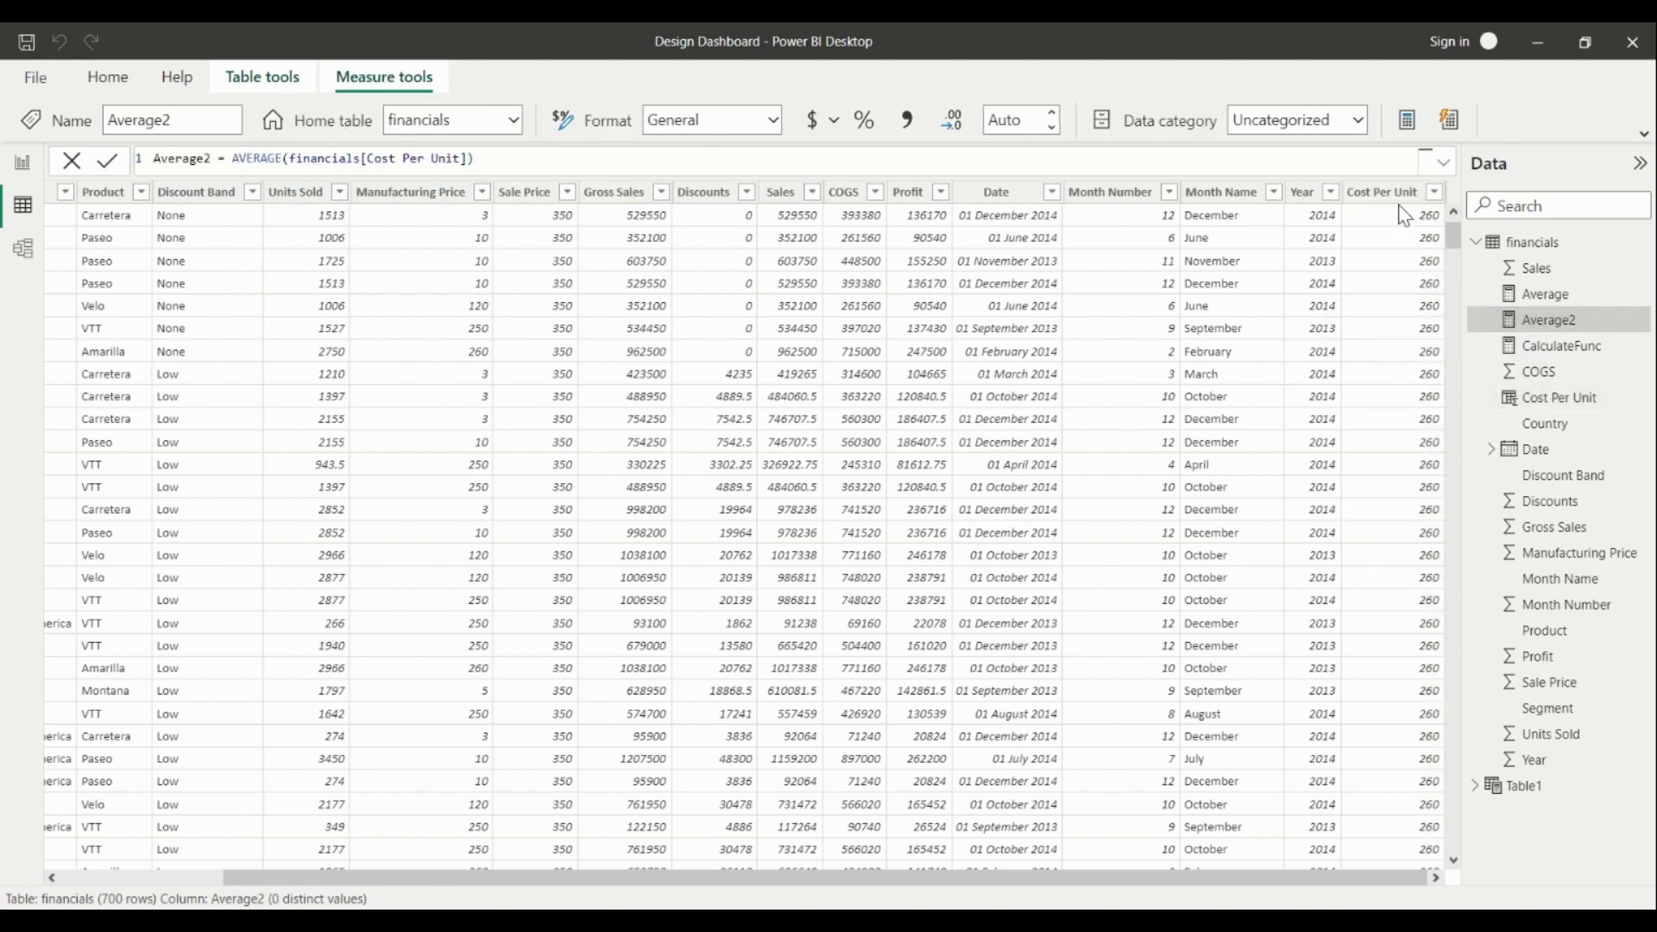
click(1545, 294)
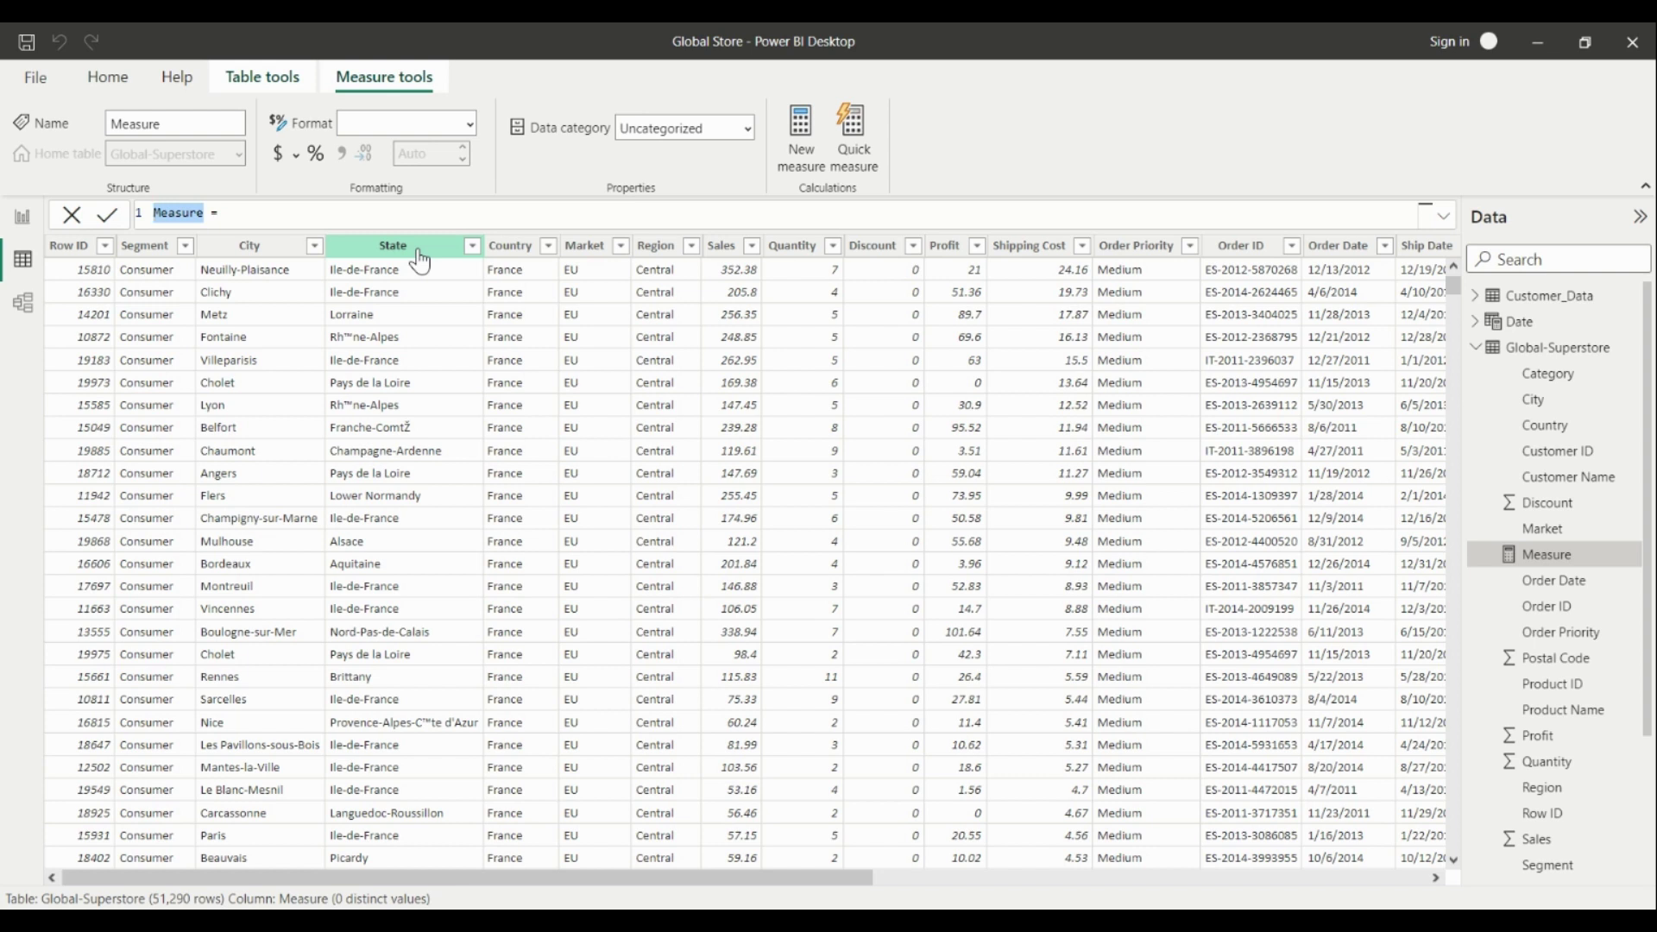
Name the new measure in the Global-Superstore table blanck
text(black)
key(Left)
key(Left)
key(ctrl+shift+Left)
key(Left)
key(Right)
key(Right)
key(Right)
text(n)
key(End)
Define the blanck measure as ISBLANK(COUNT('Global-Superstore'[Row ID])) and commit it
text(is)
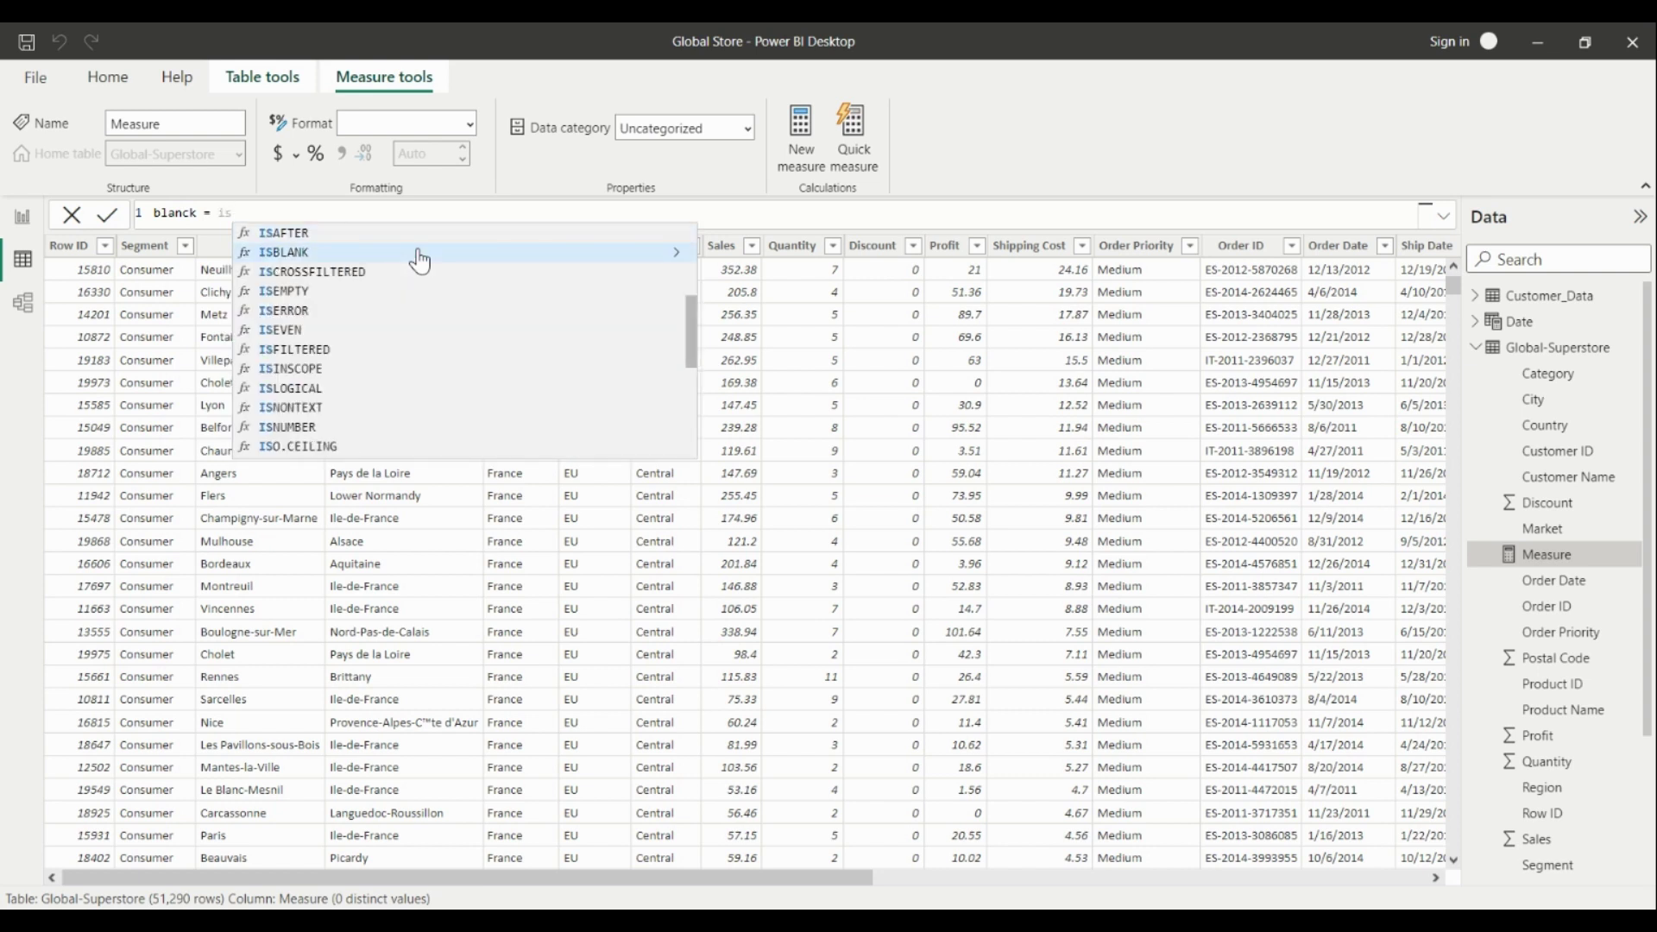
click(418, 252)
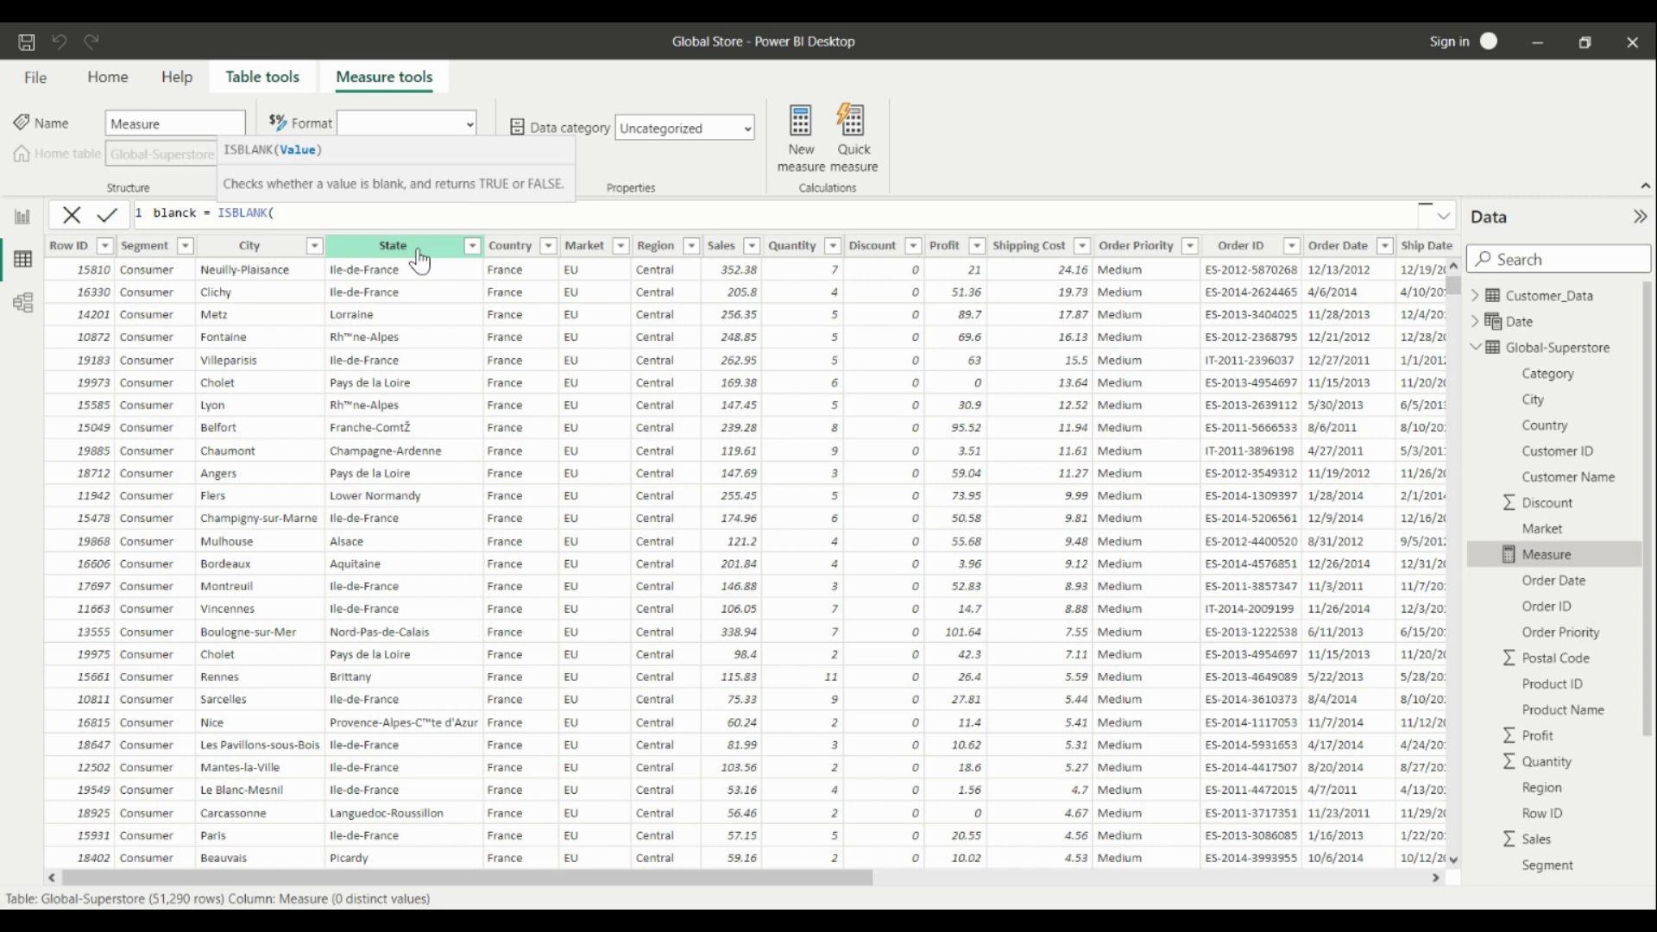
text(co)
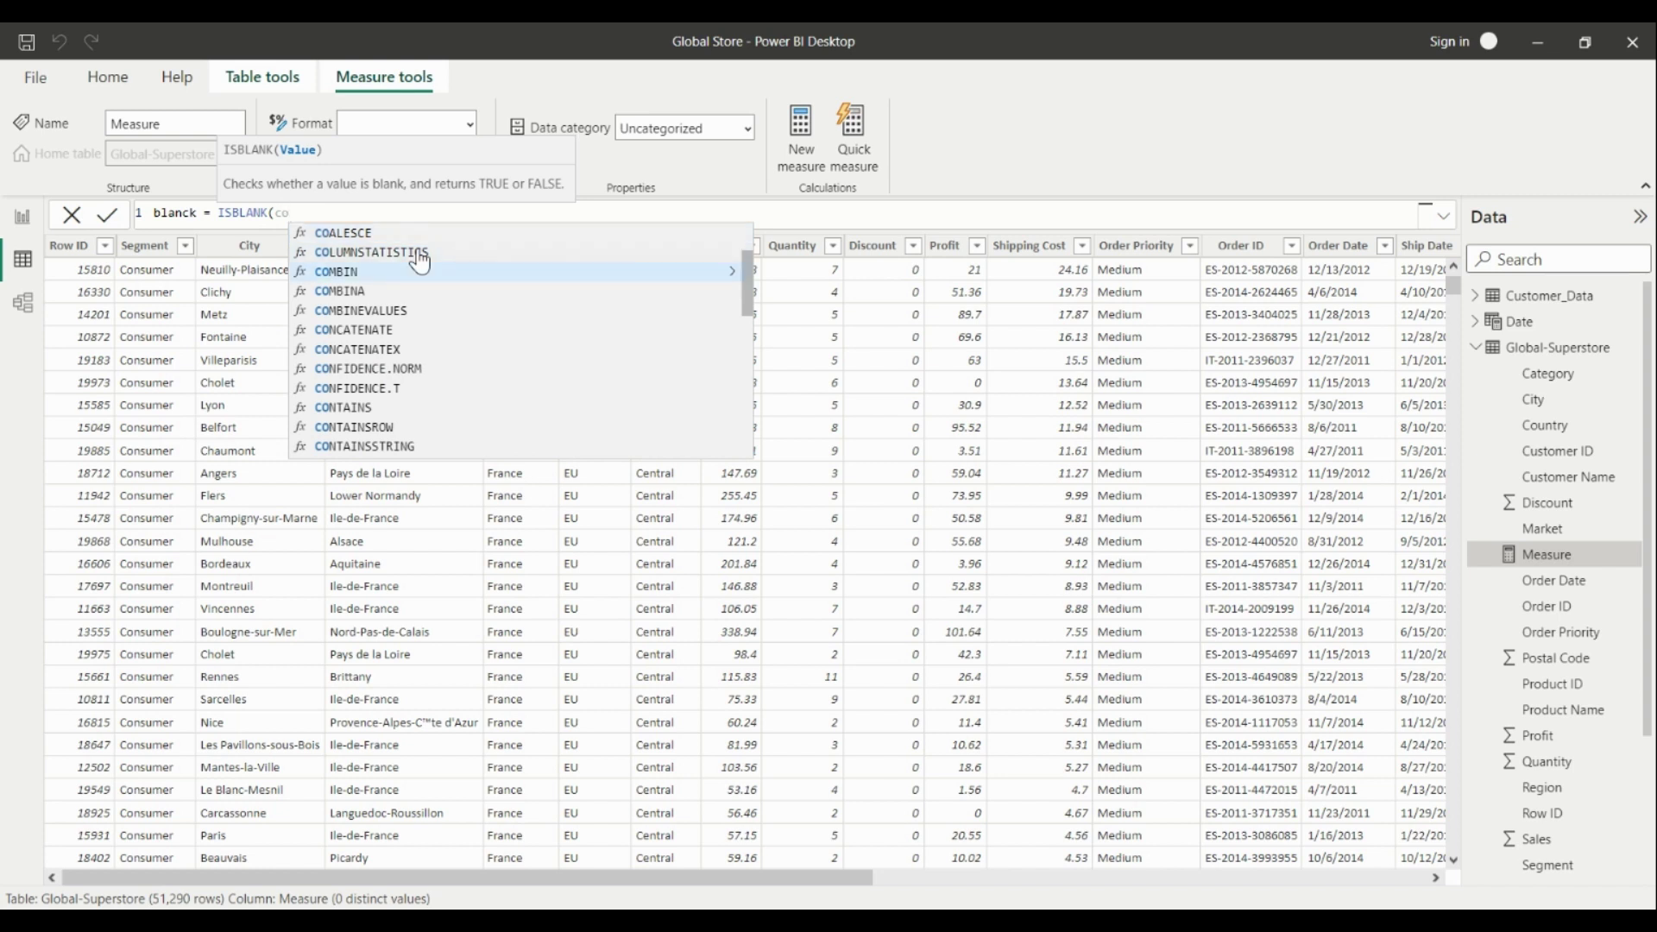
text(unt)
key(Tab)
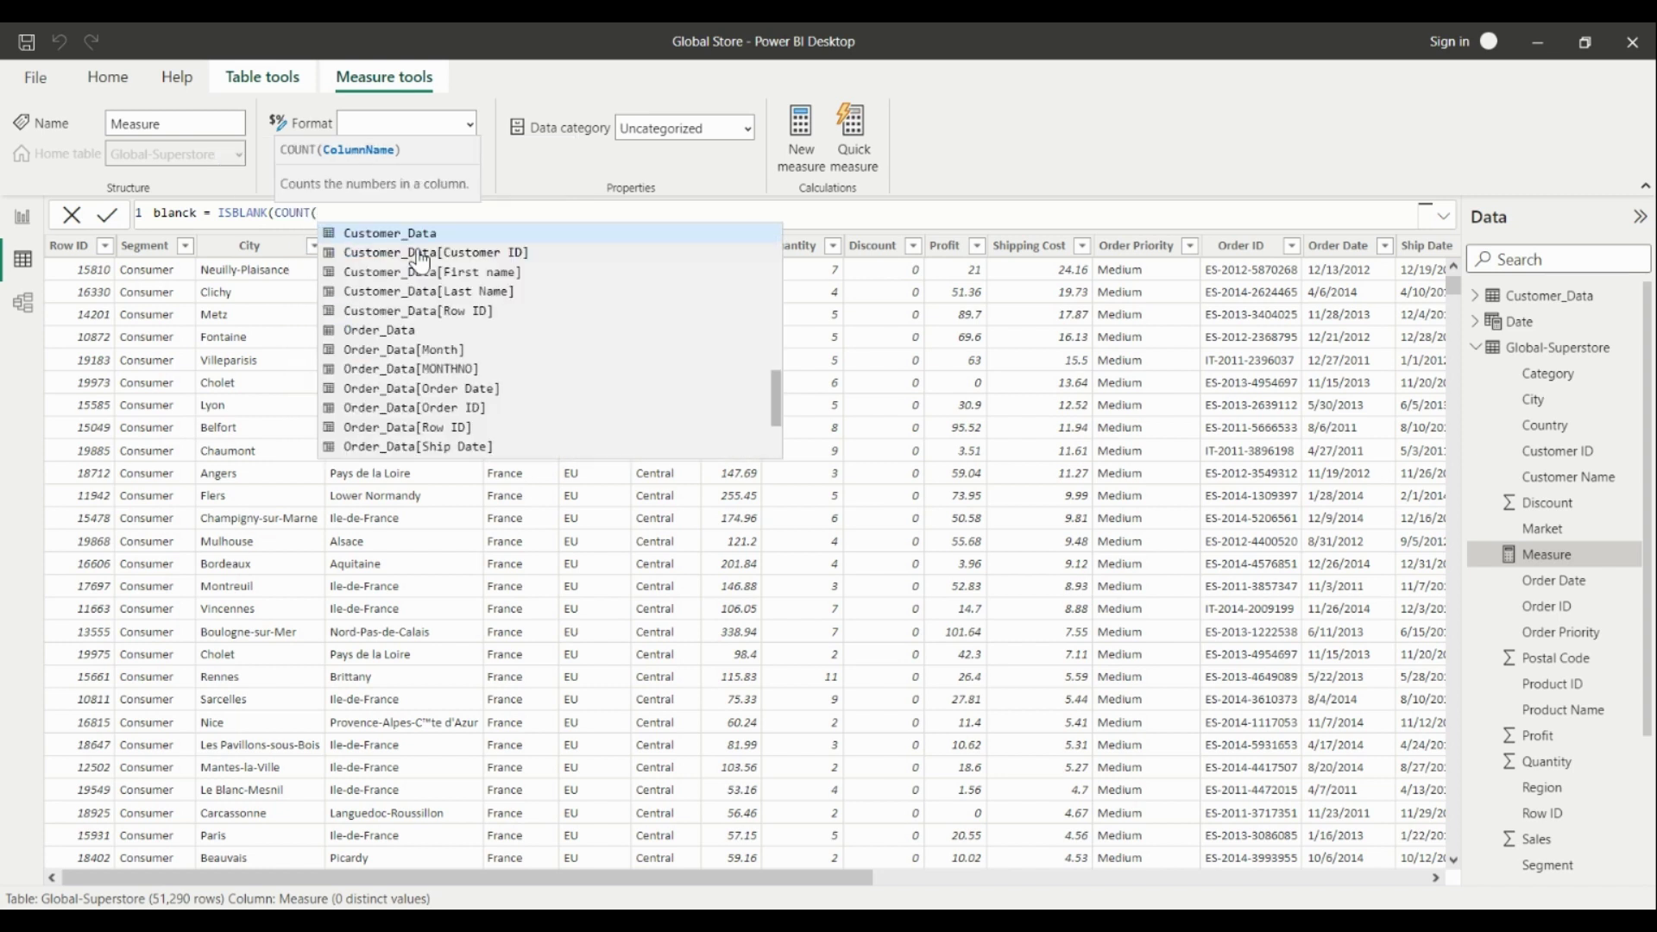
text(row)
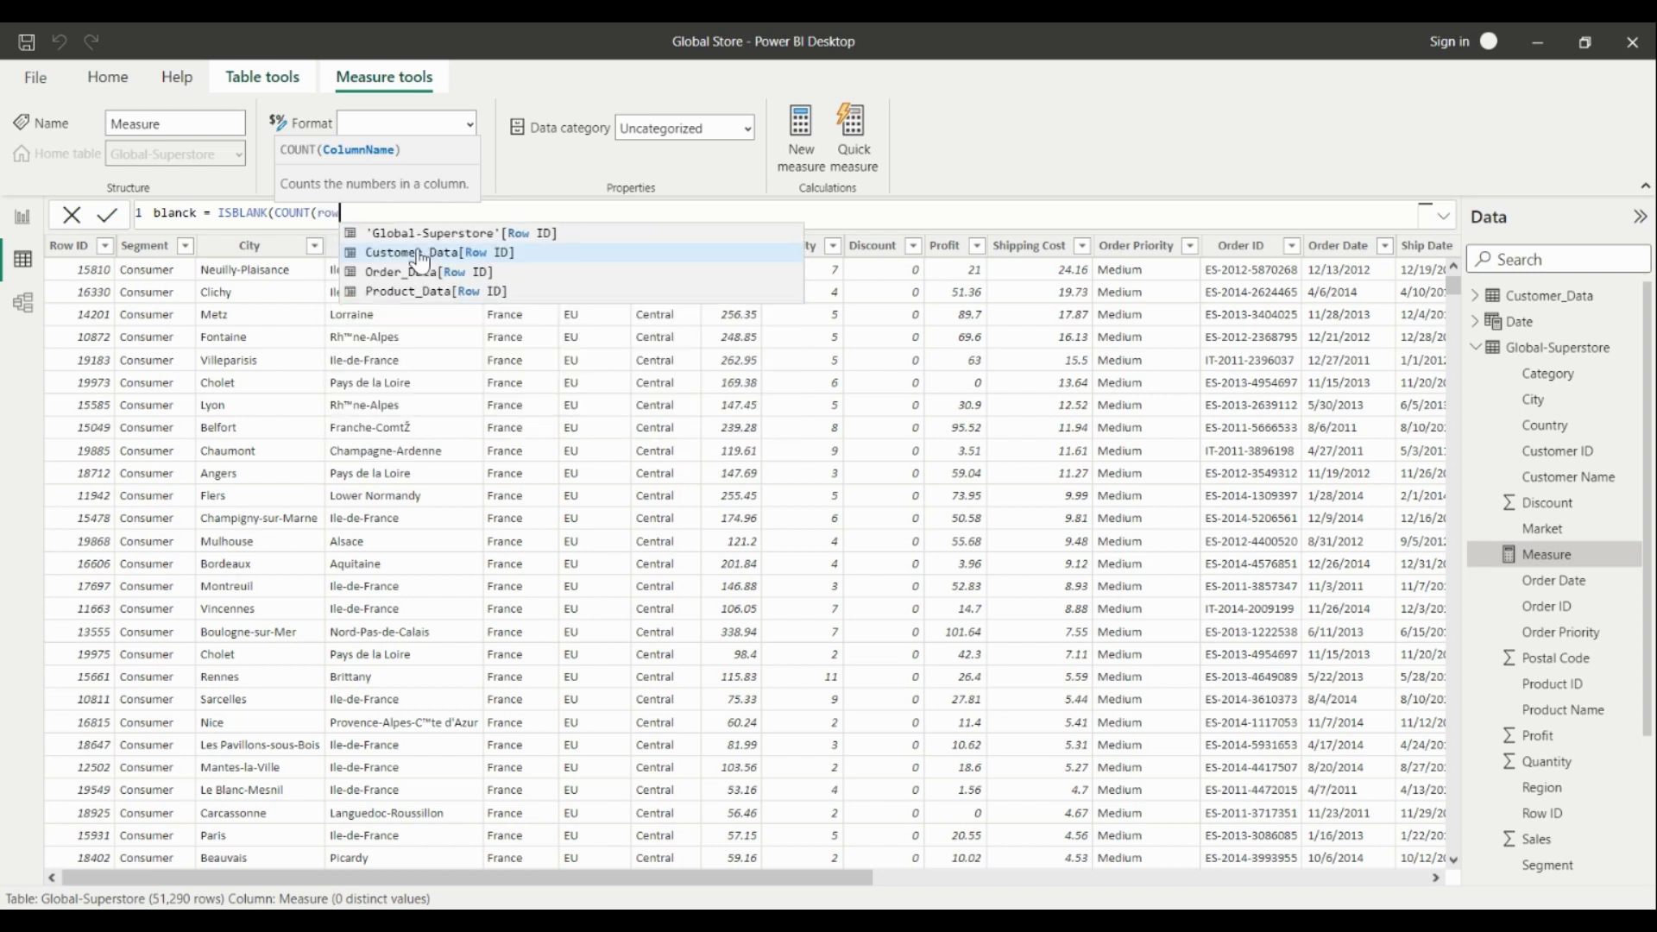
key(Tab)
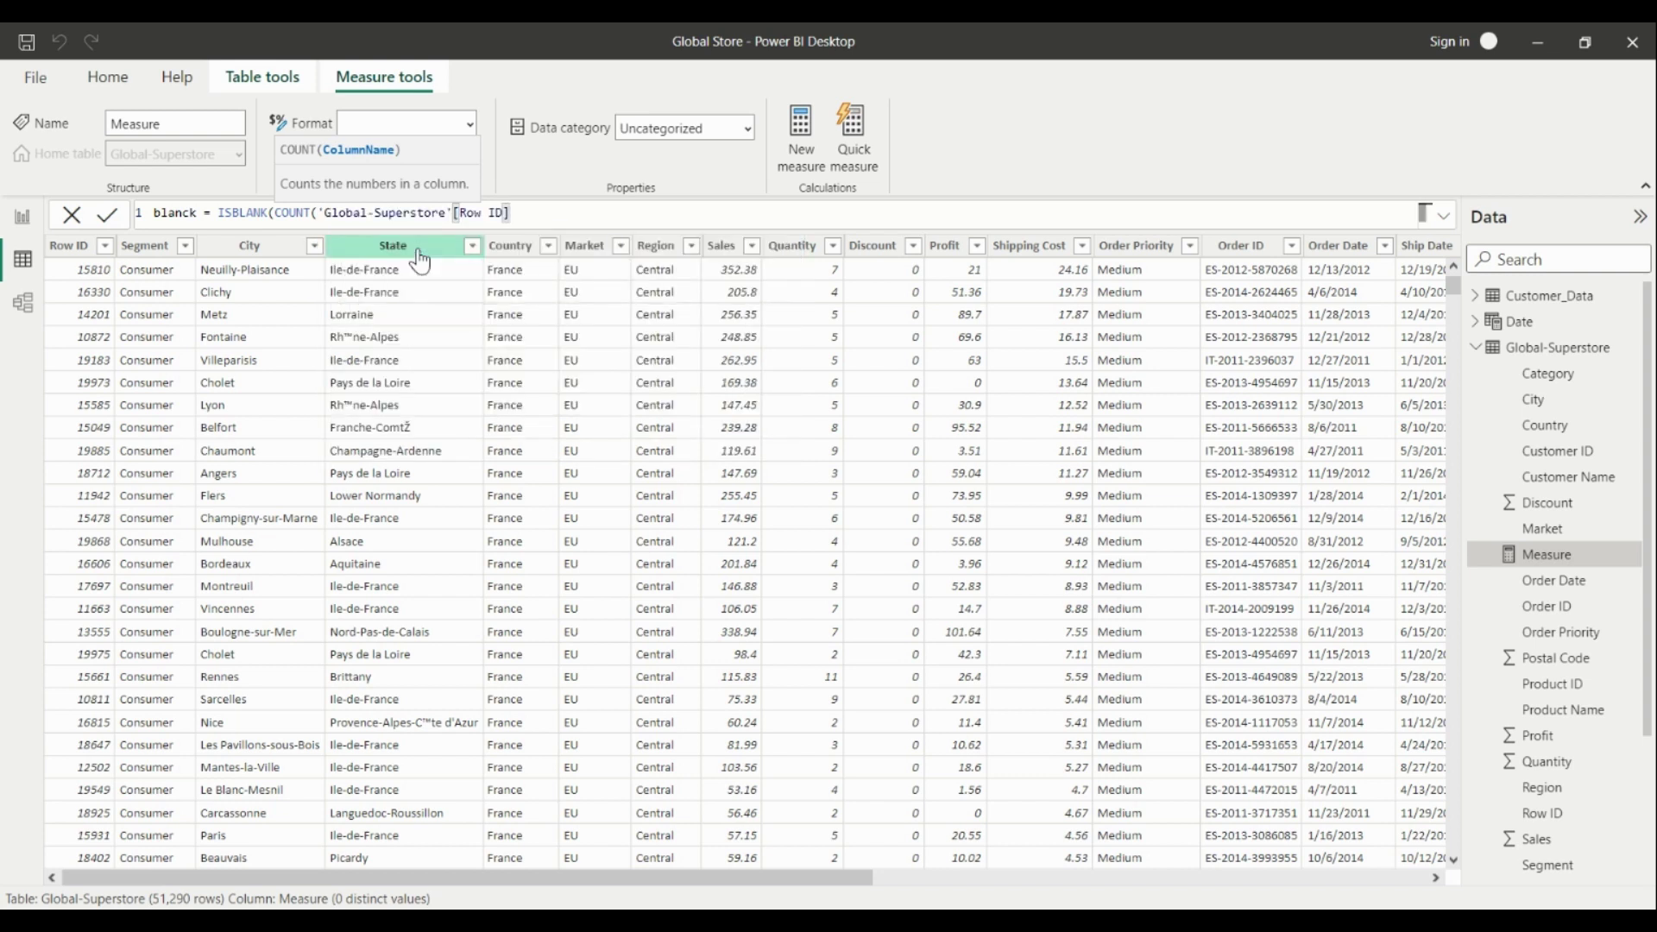
text())
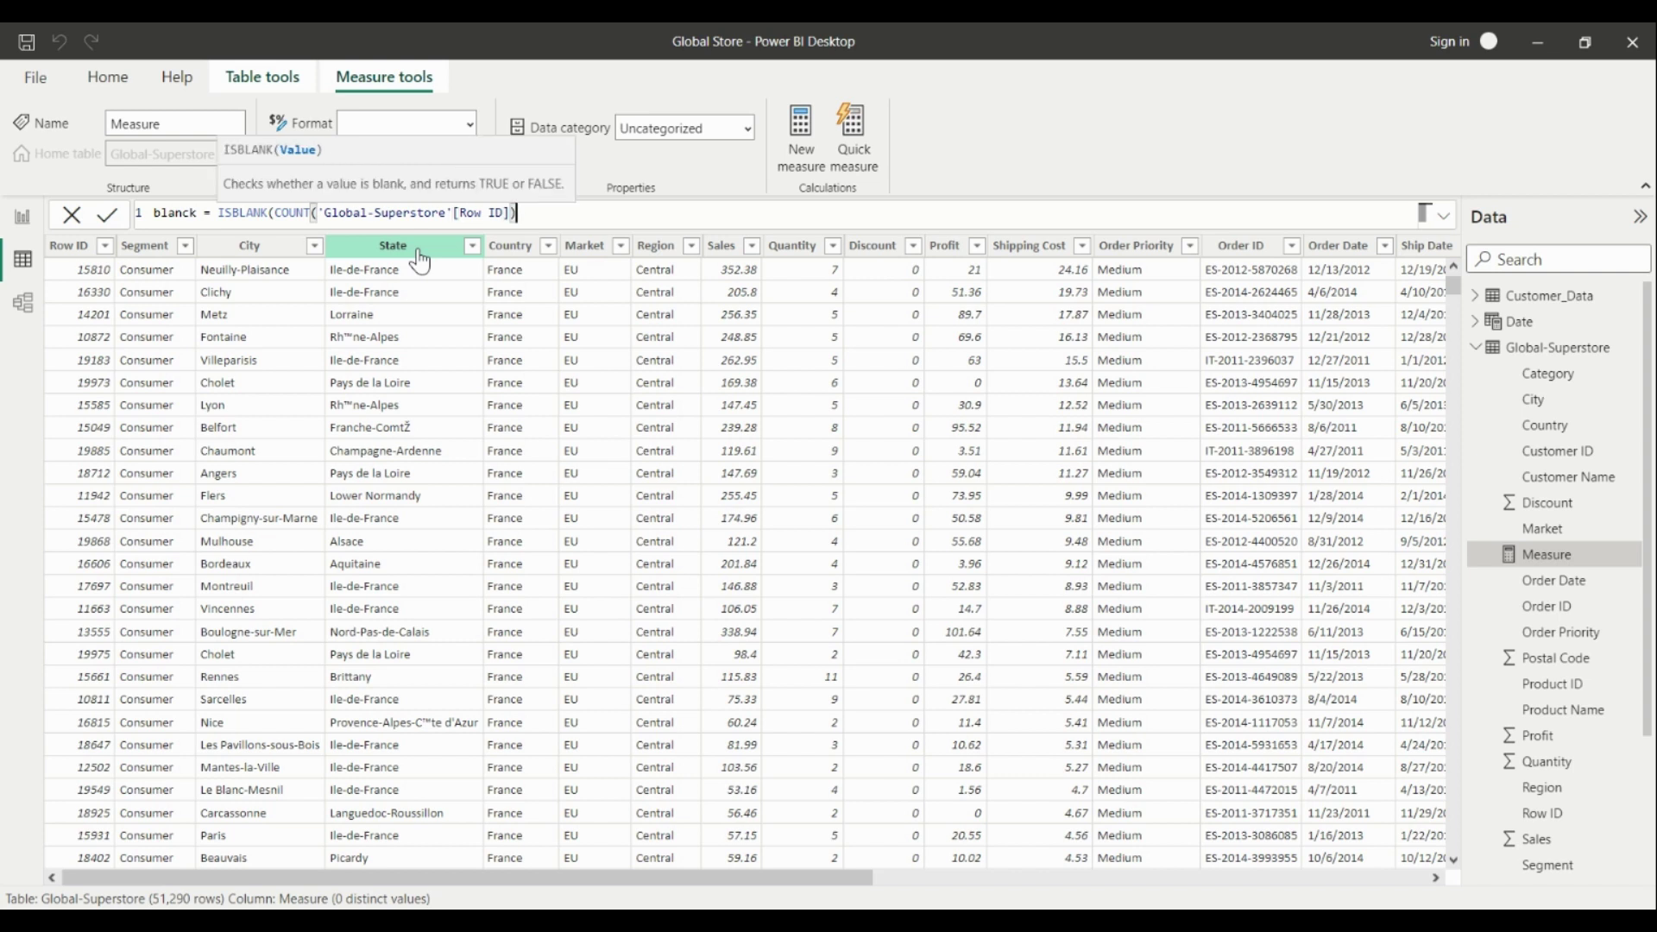
text())
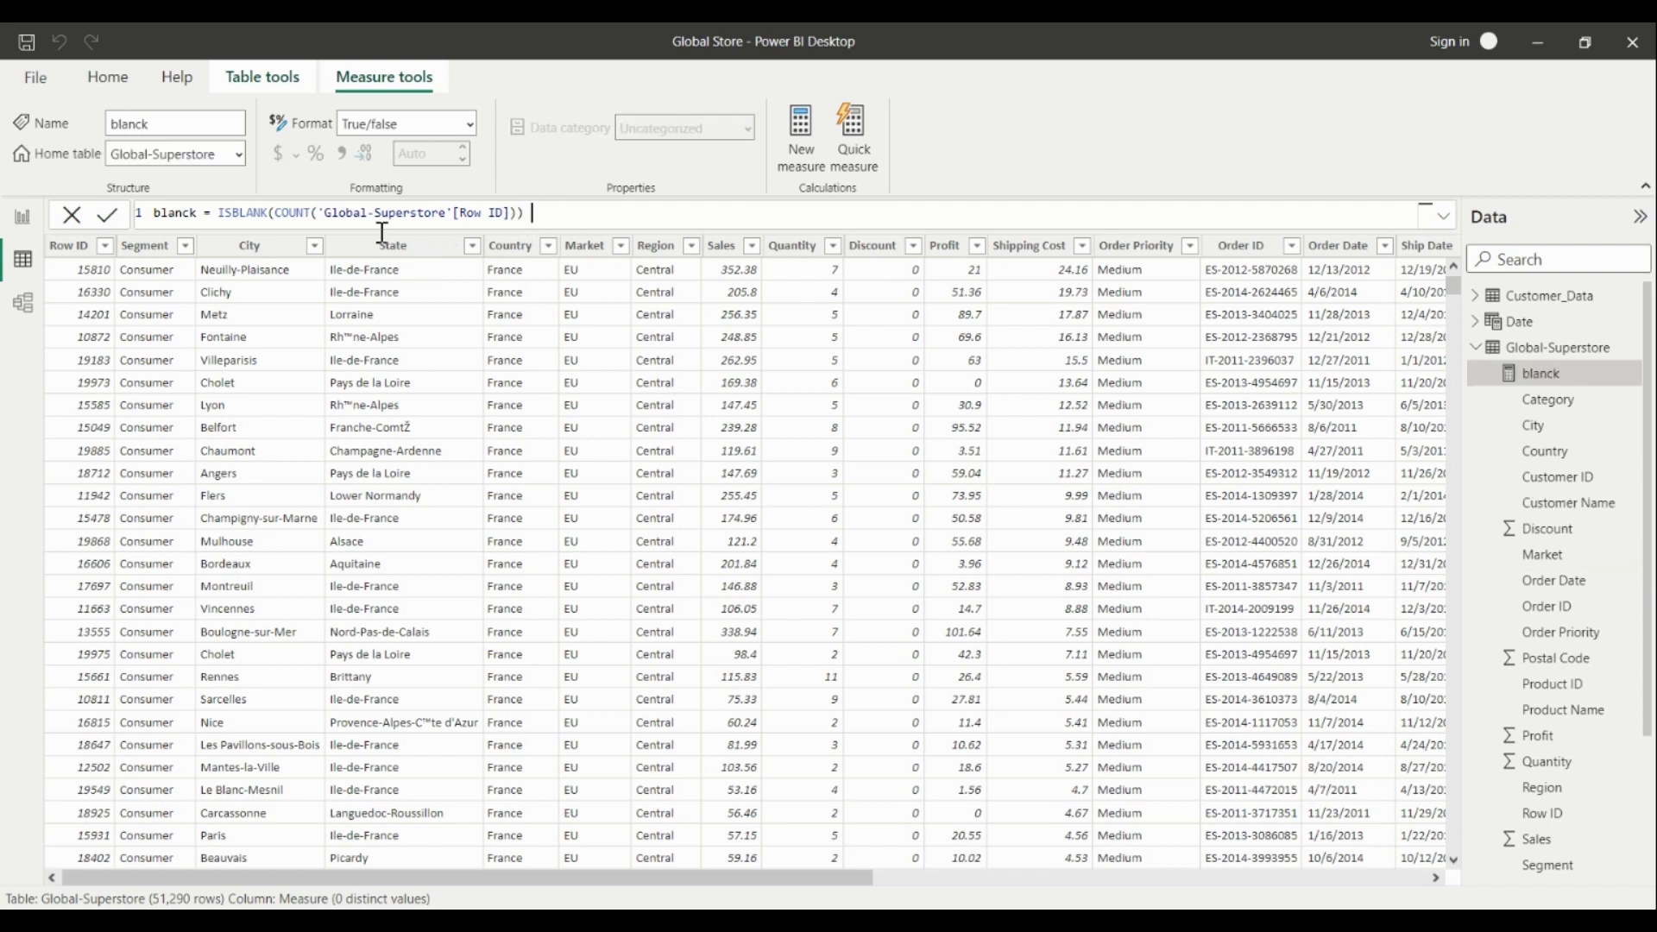
Replace the existing card on report Page 1 with a new card showing the blanck measure
click(23, 222)
click(277, 432)
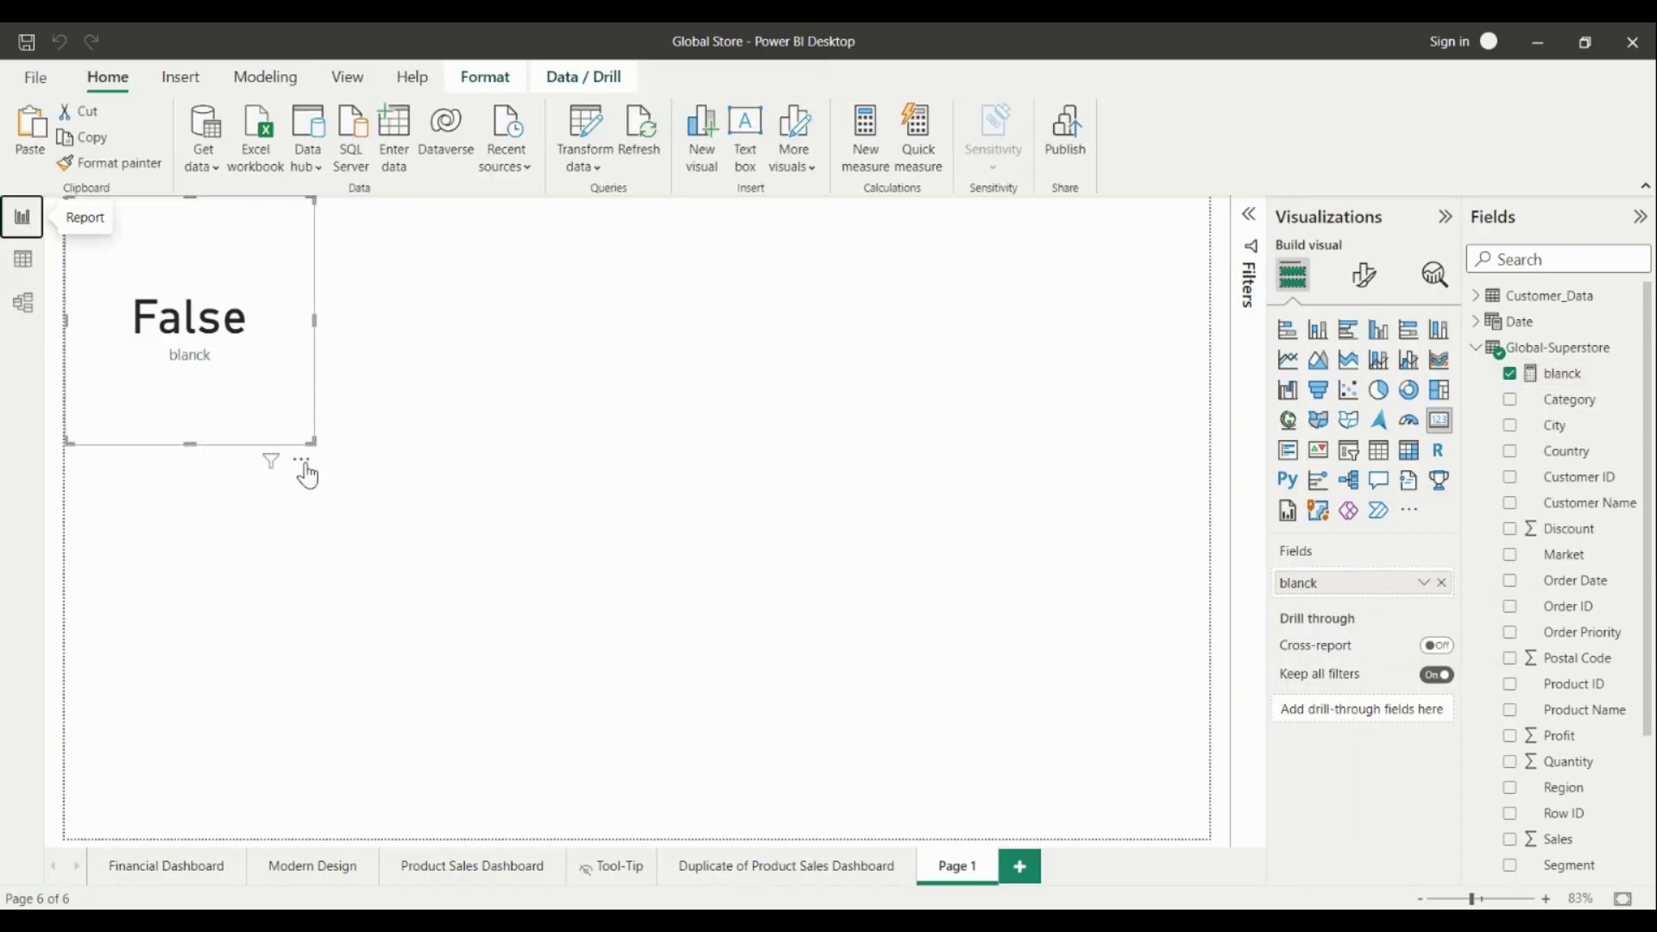
click(301, 459)
click(369, 518)
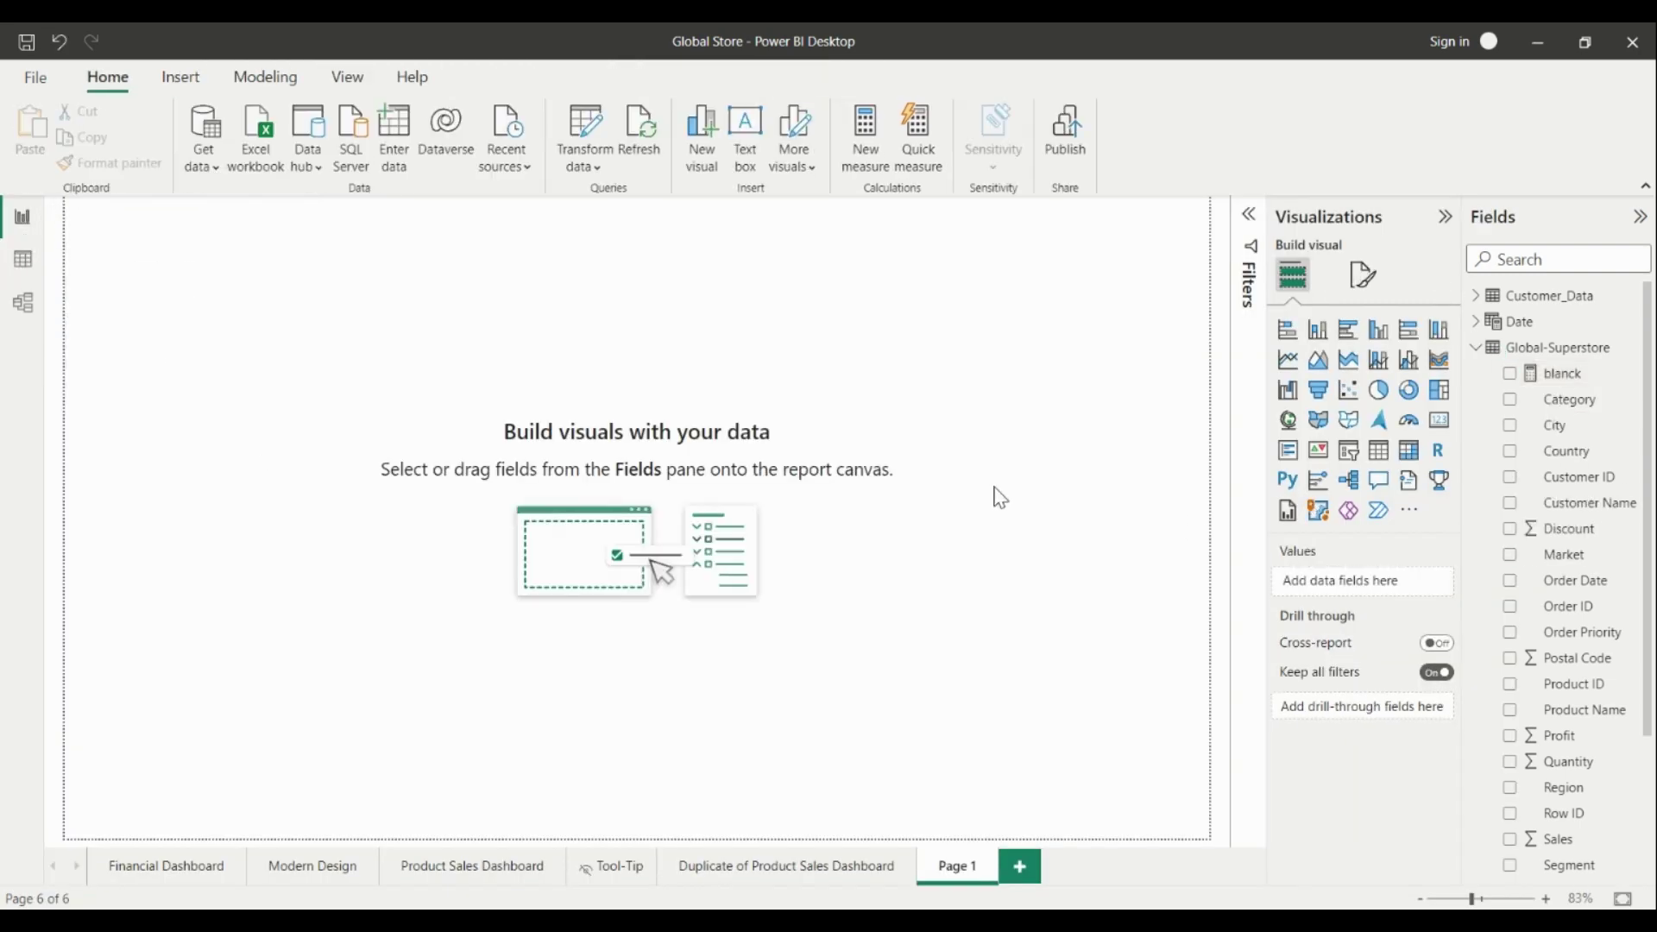
click(1438, 423)
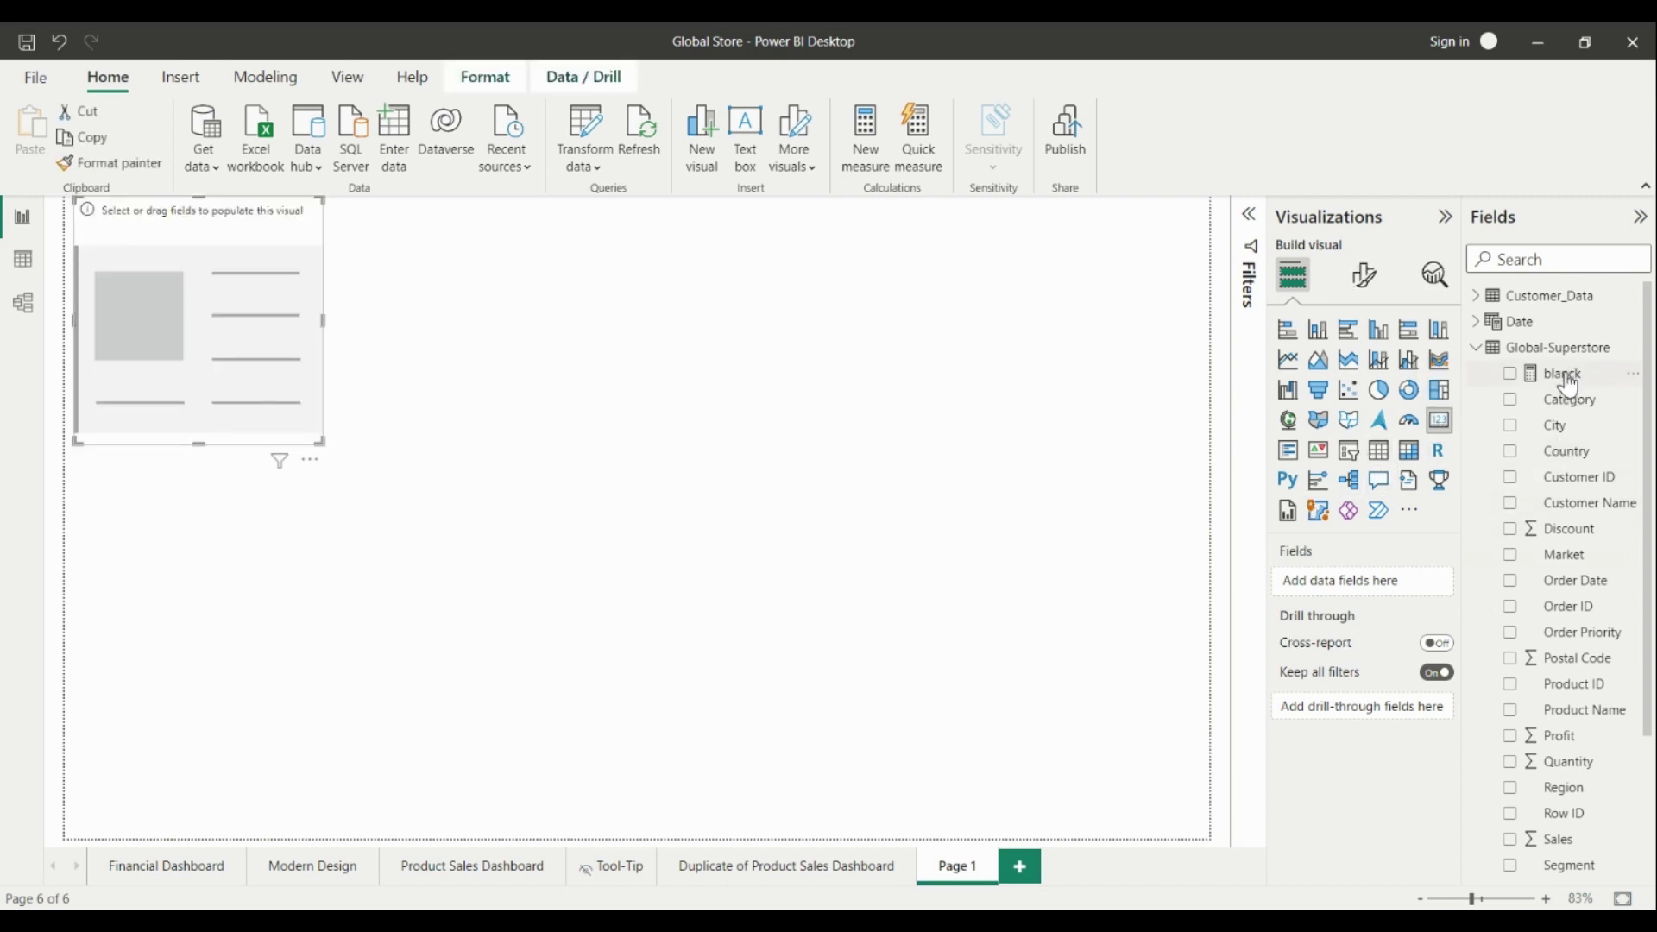
drag(1569, 385, 1378, 582)
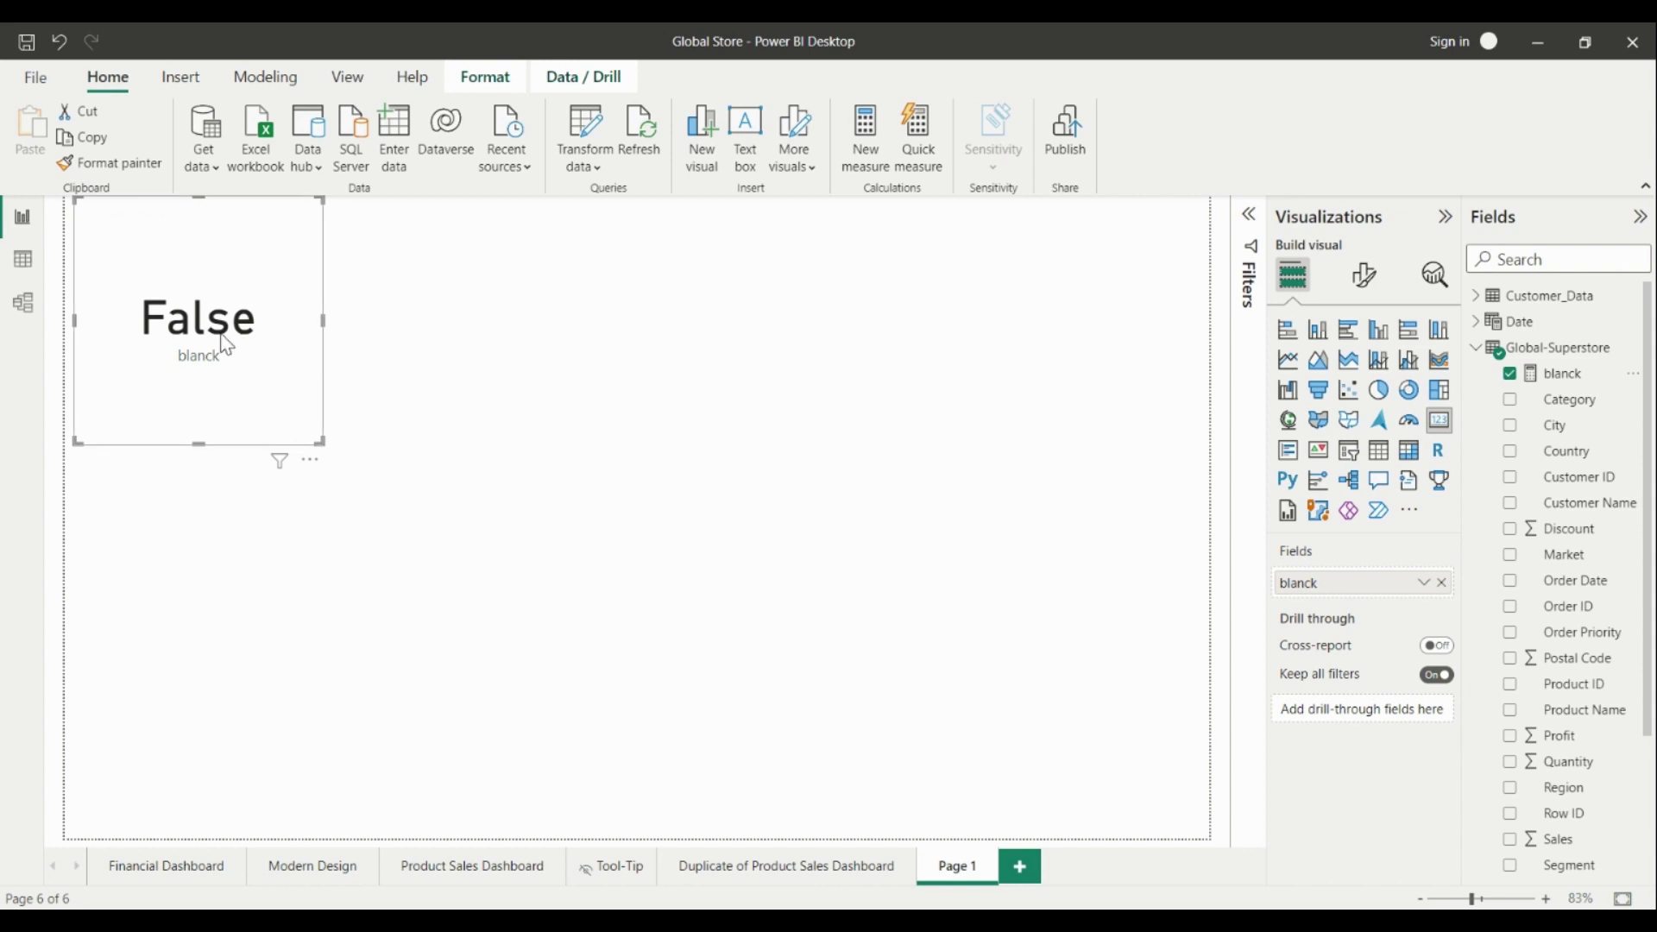
Examine the list of Row ID values in the Global-Superstore data for blanks
click(23, 259)
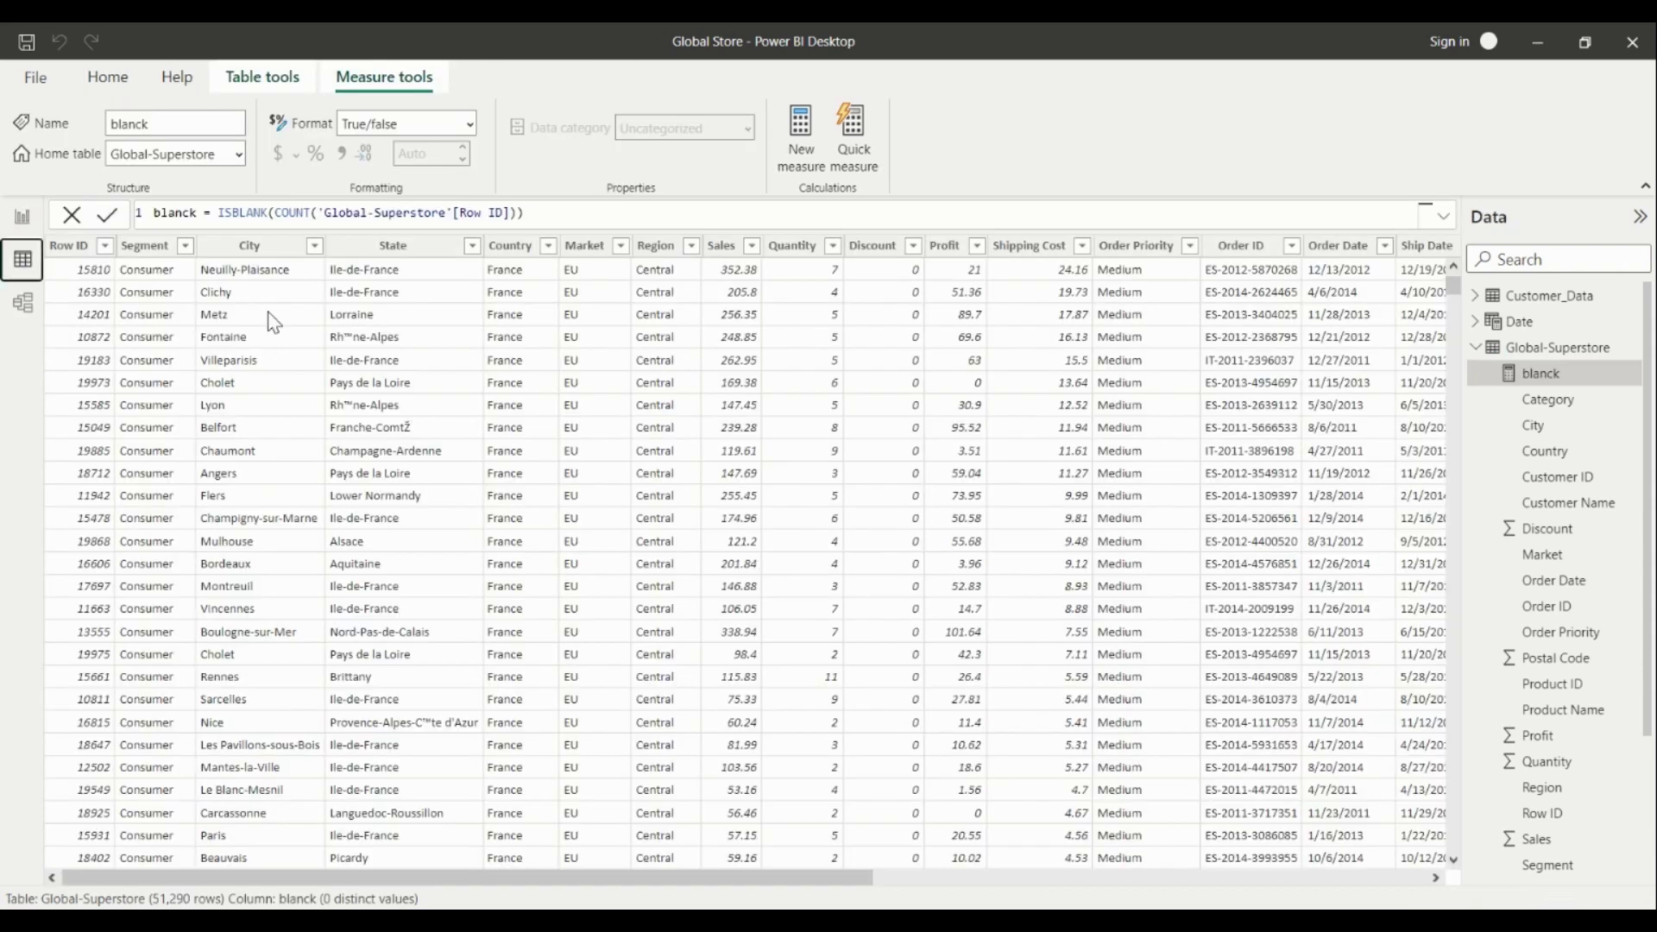
click(87, 248)
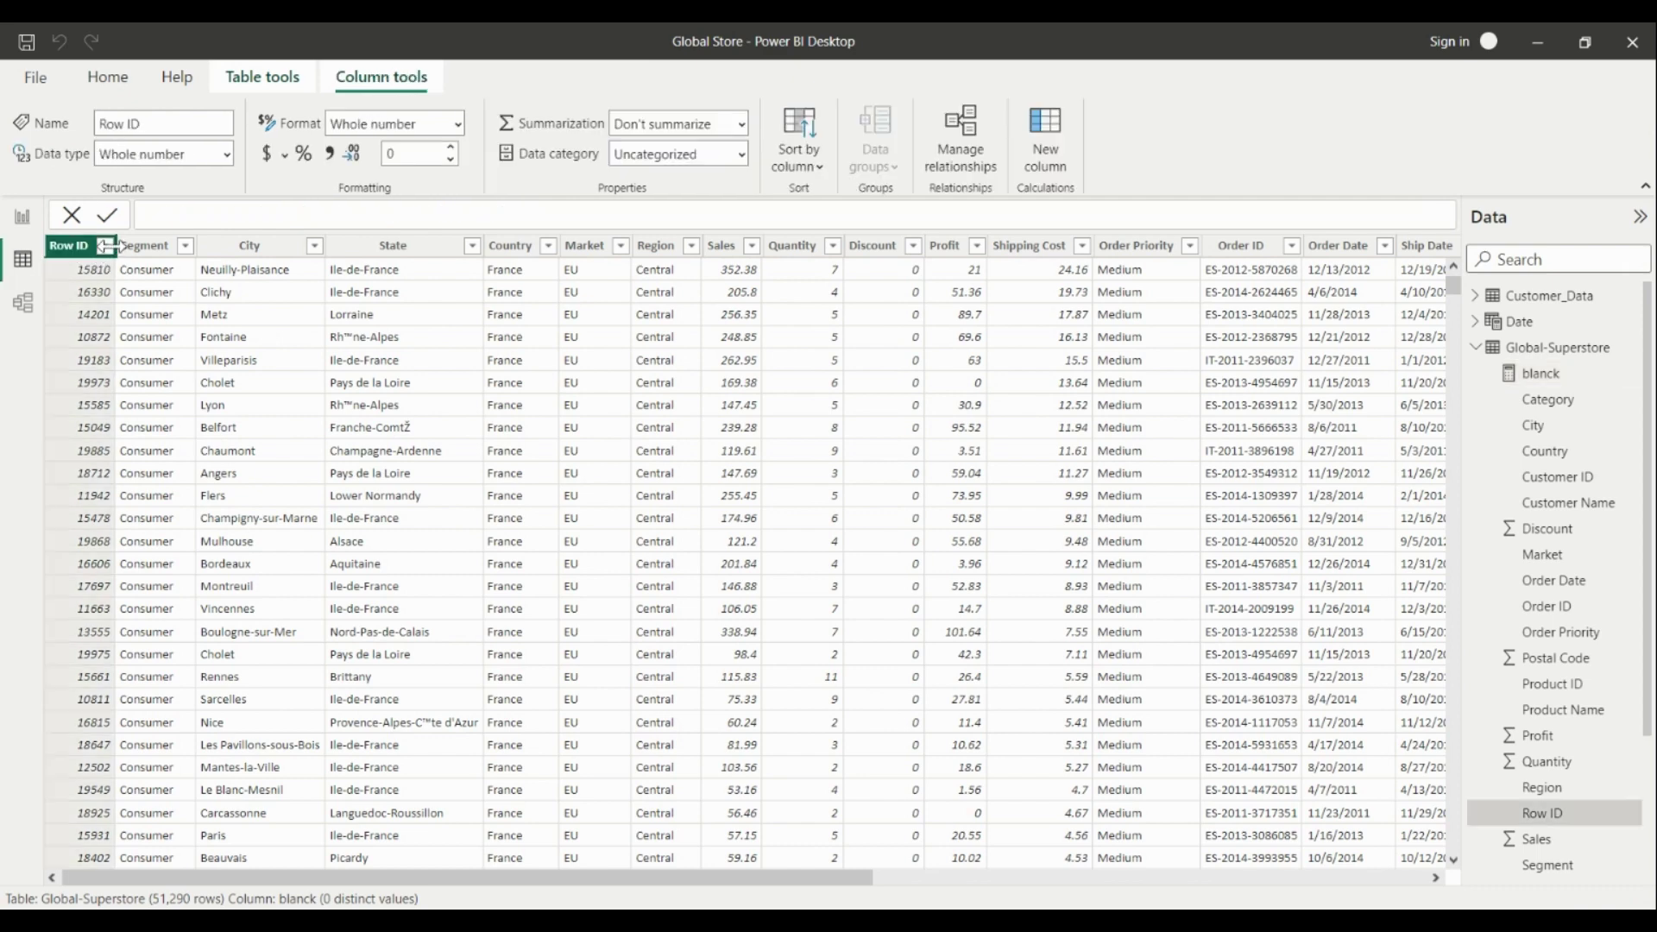
click(103, 246)
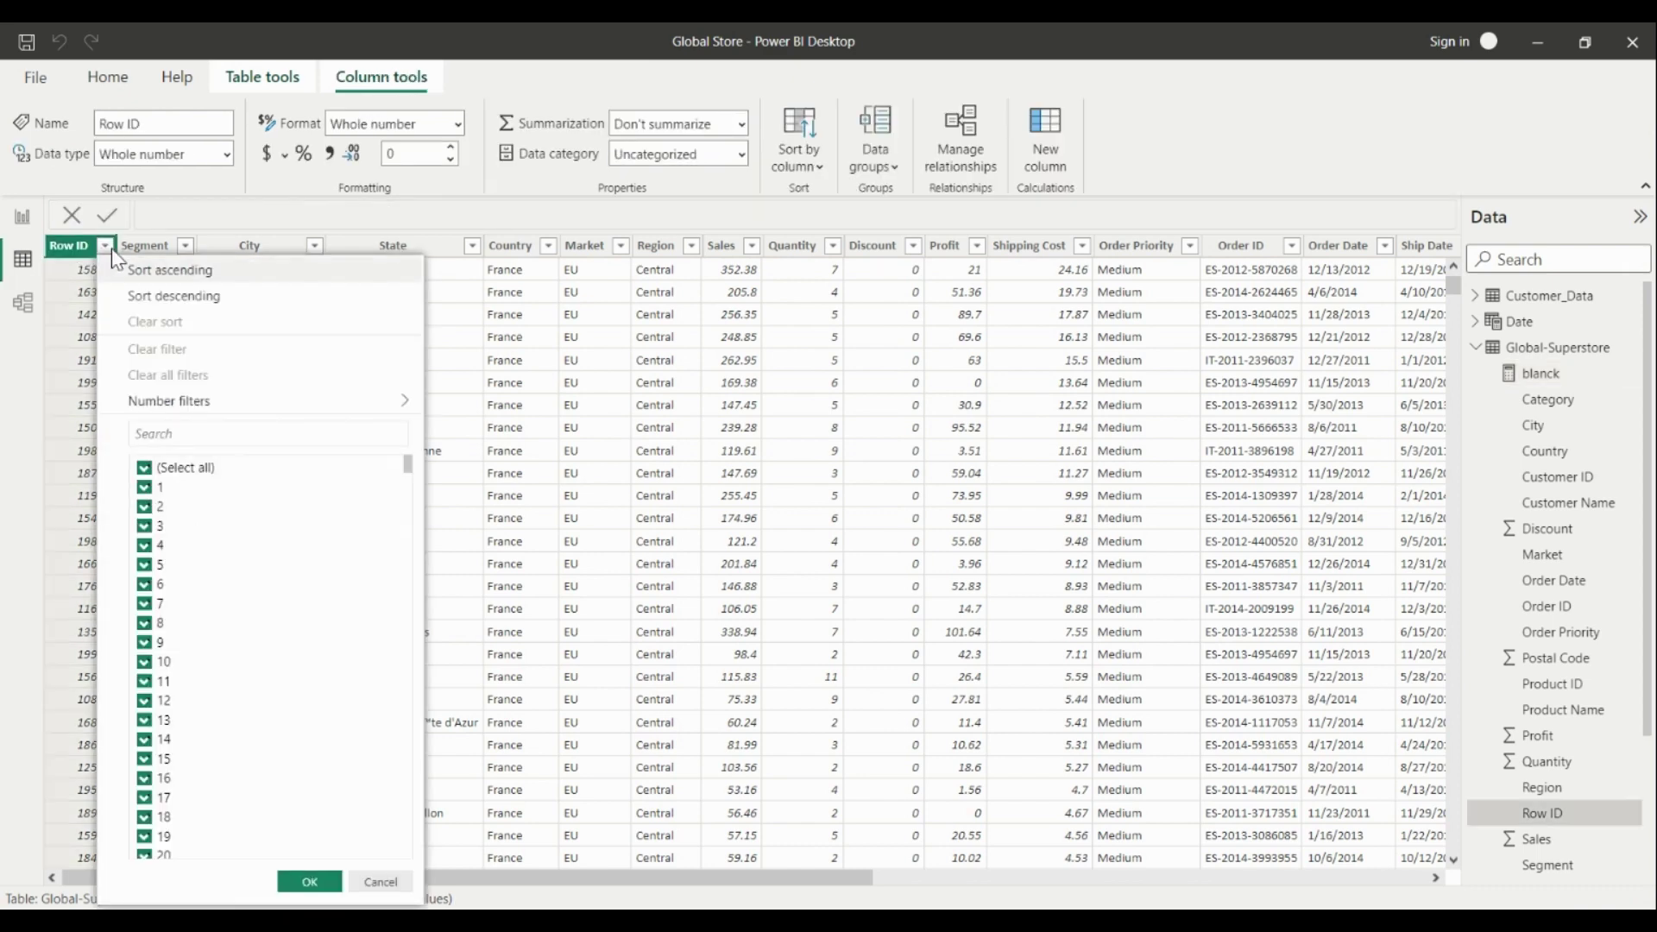
click(558, 212)
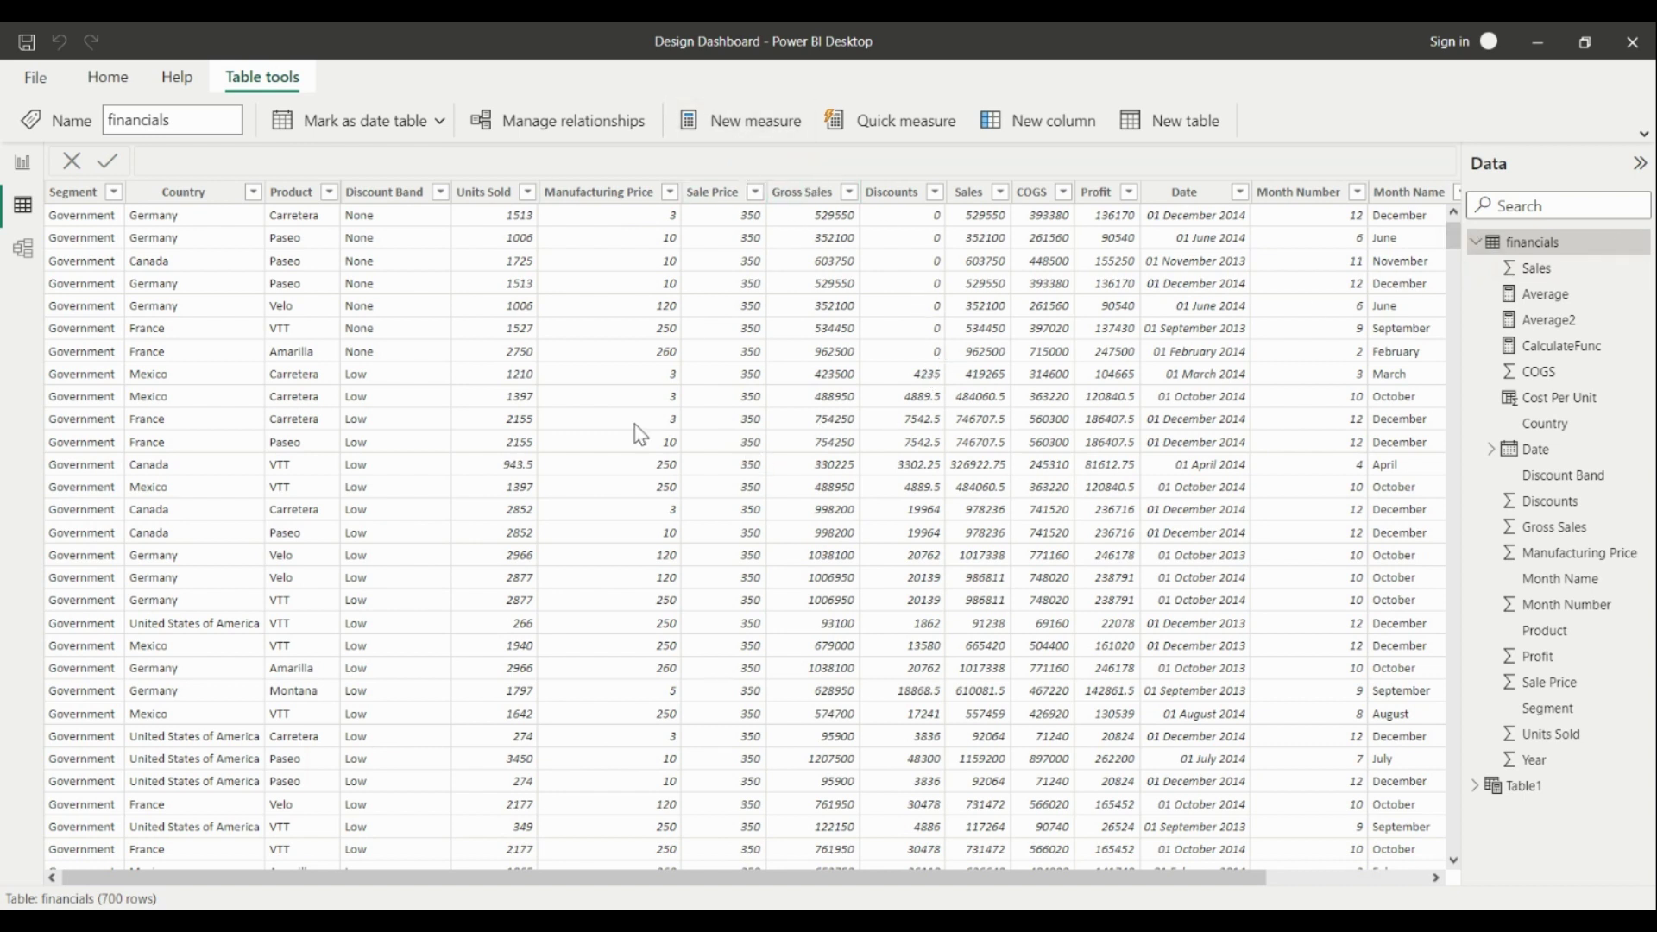
In the Design Dashboard file, start a new measure in the financials table and name it Min
key(alt+h)
key(n)
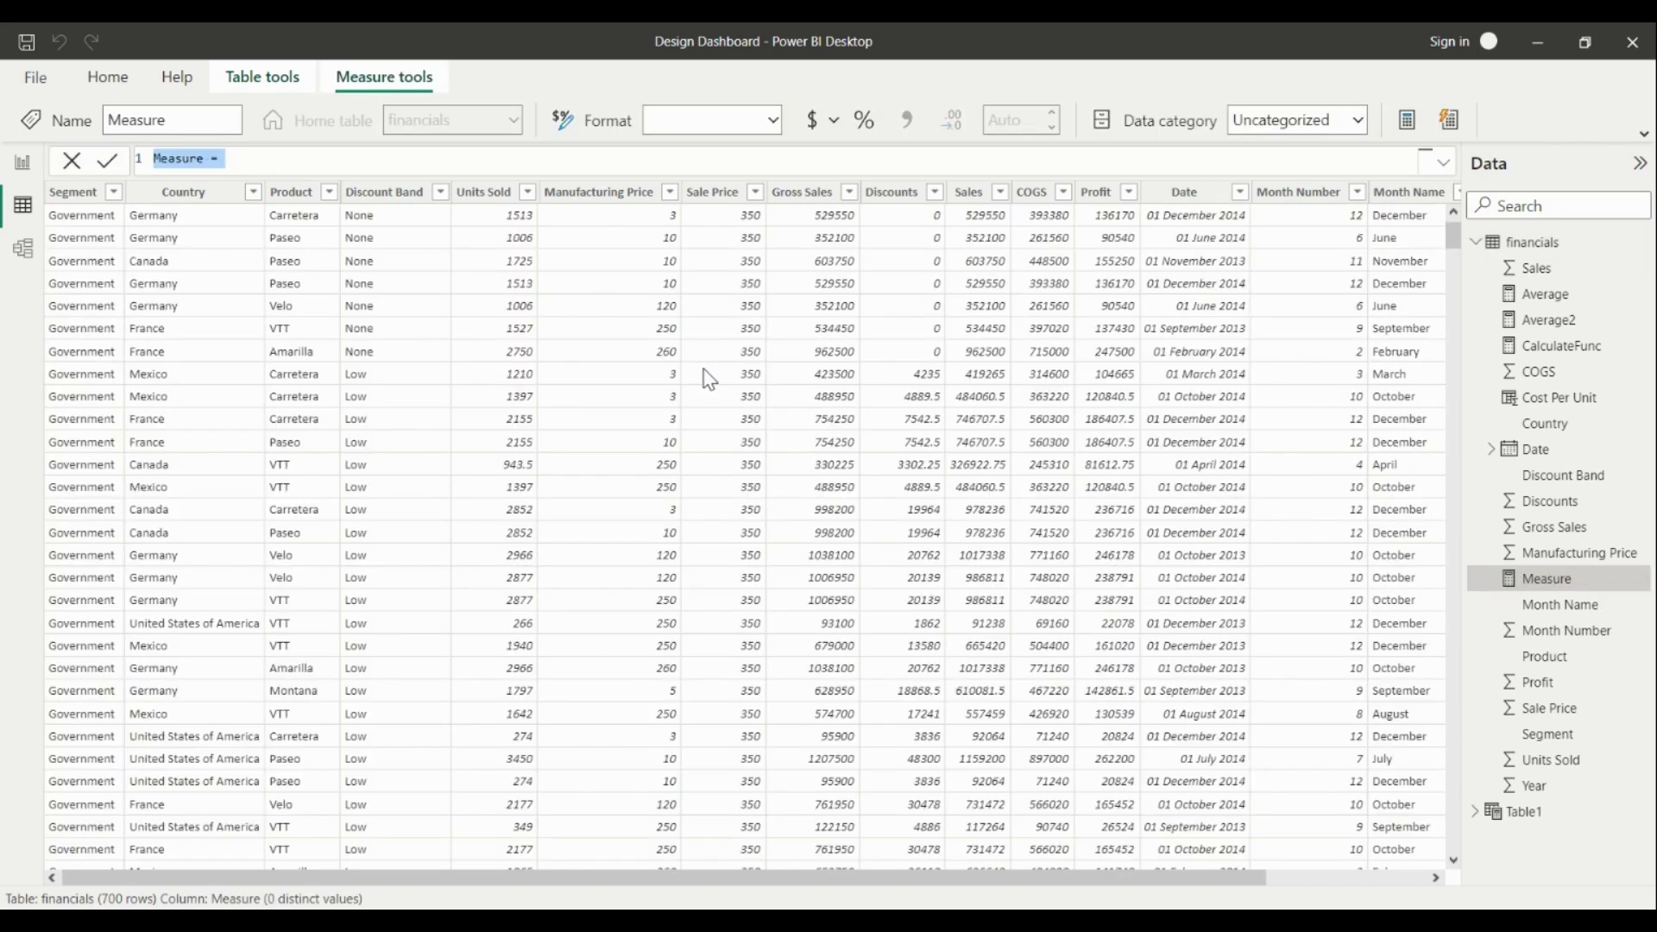
click(203, 173)
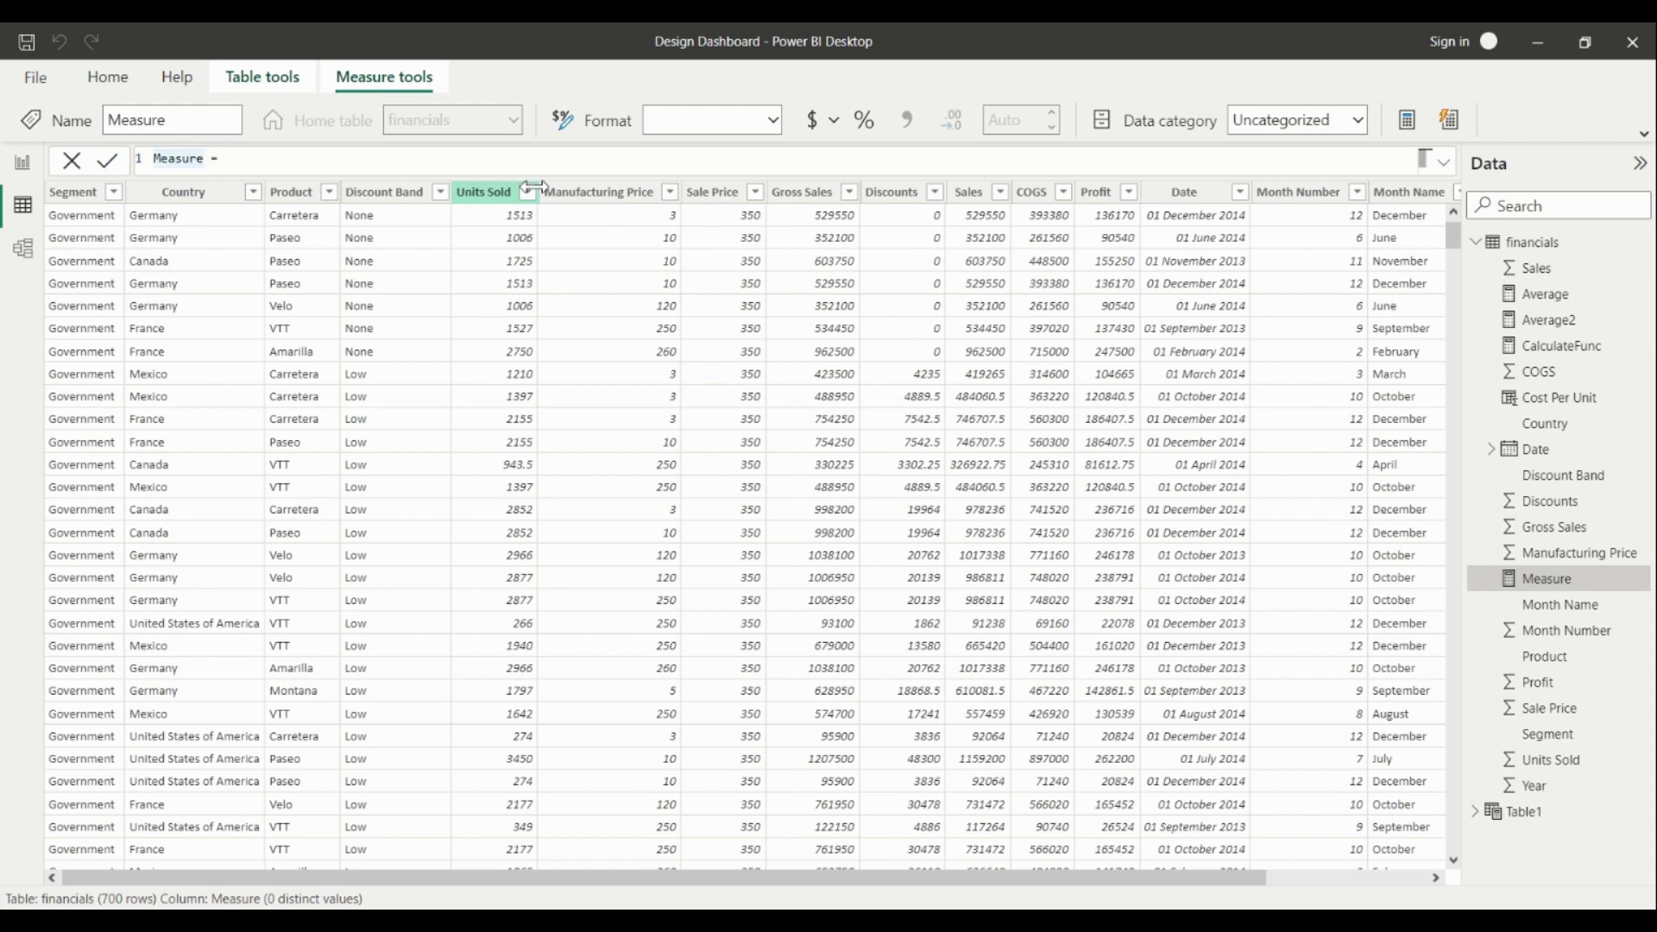
key(shift+Left)
key(shift+Left)
key(shift+Left)
key(shift+Left)
text(Min)
key(Right)
key(Right)
key(Right)
Define the Min measure as MIN(financials[ Sales]) and commit it
text(min)
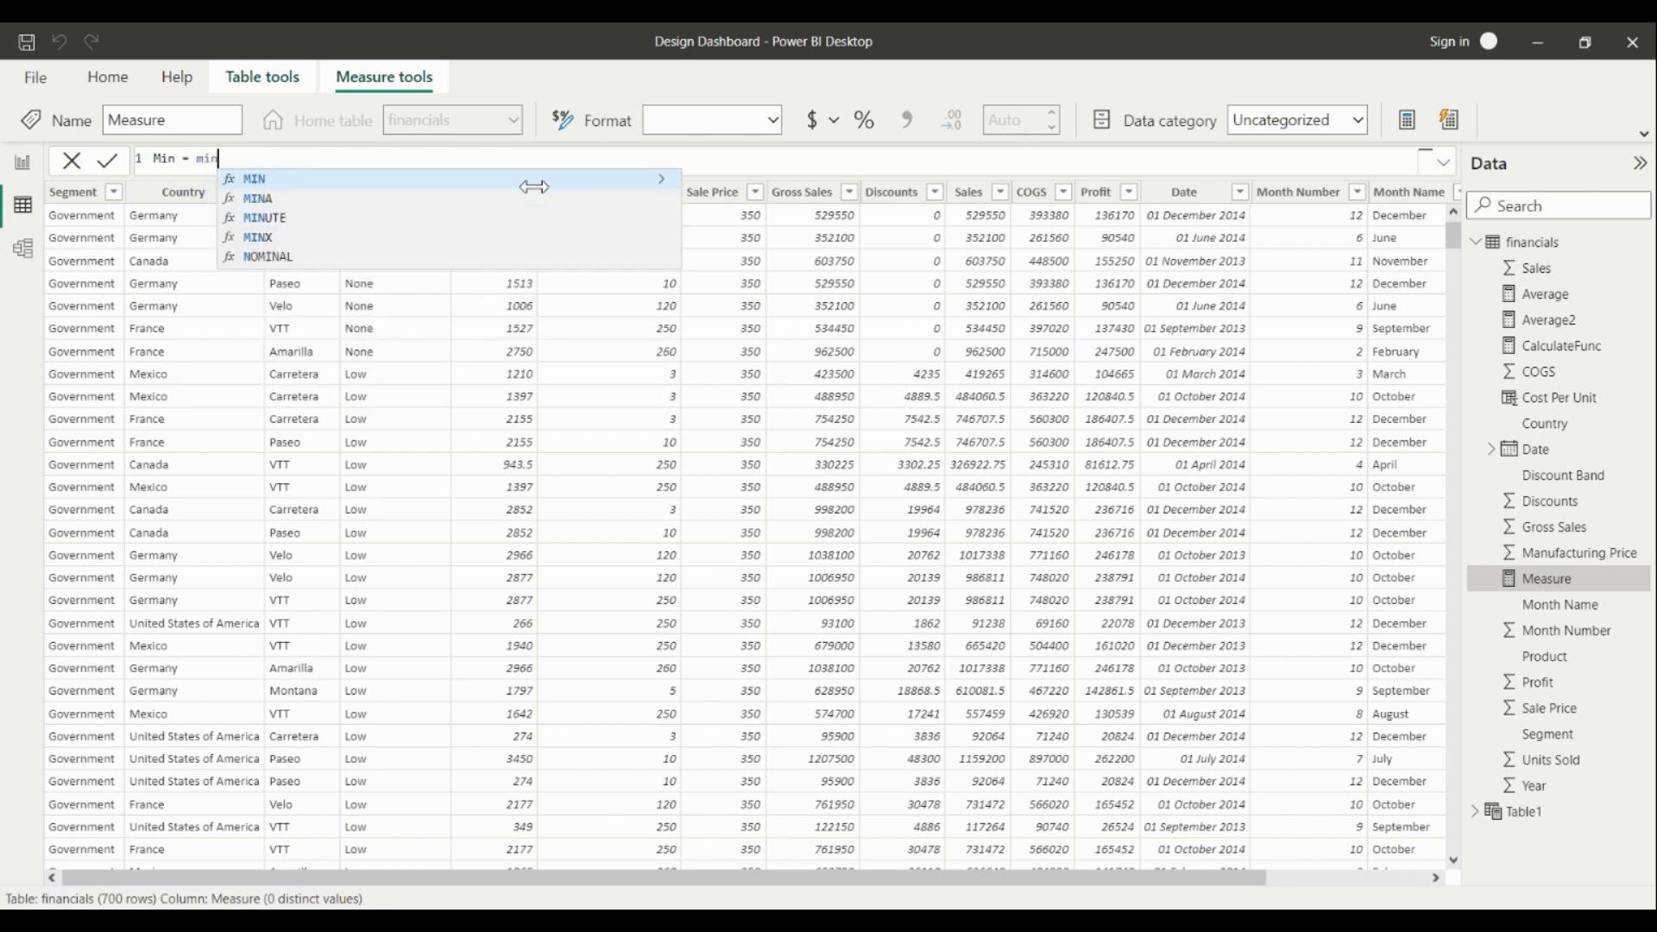
key(Tab)
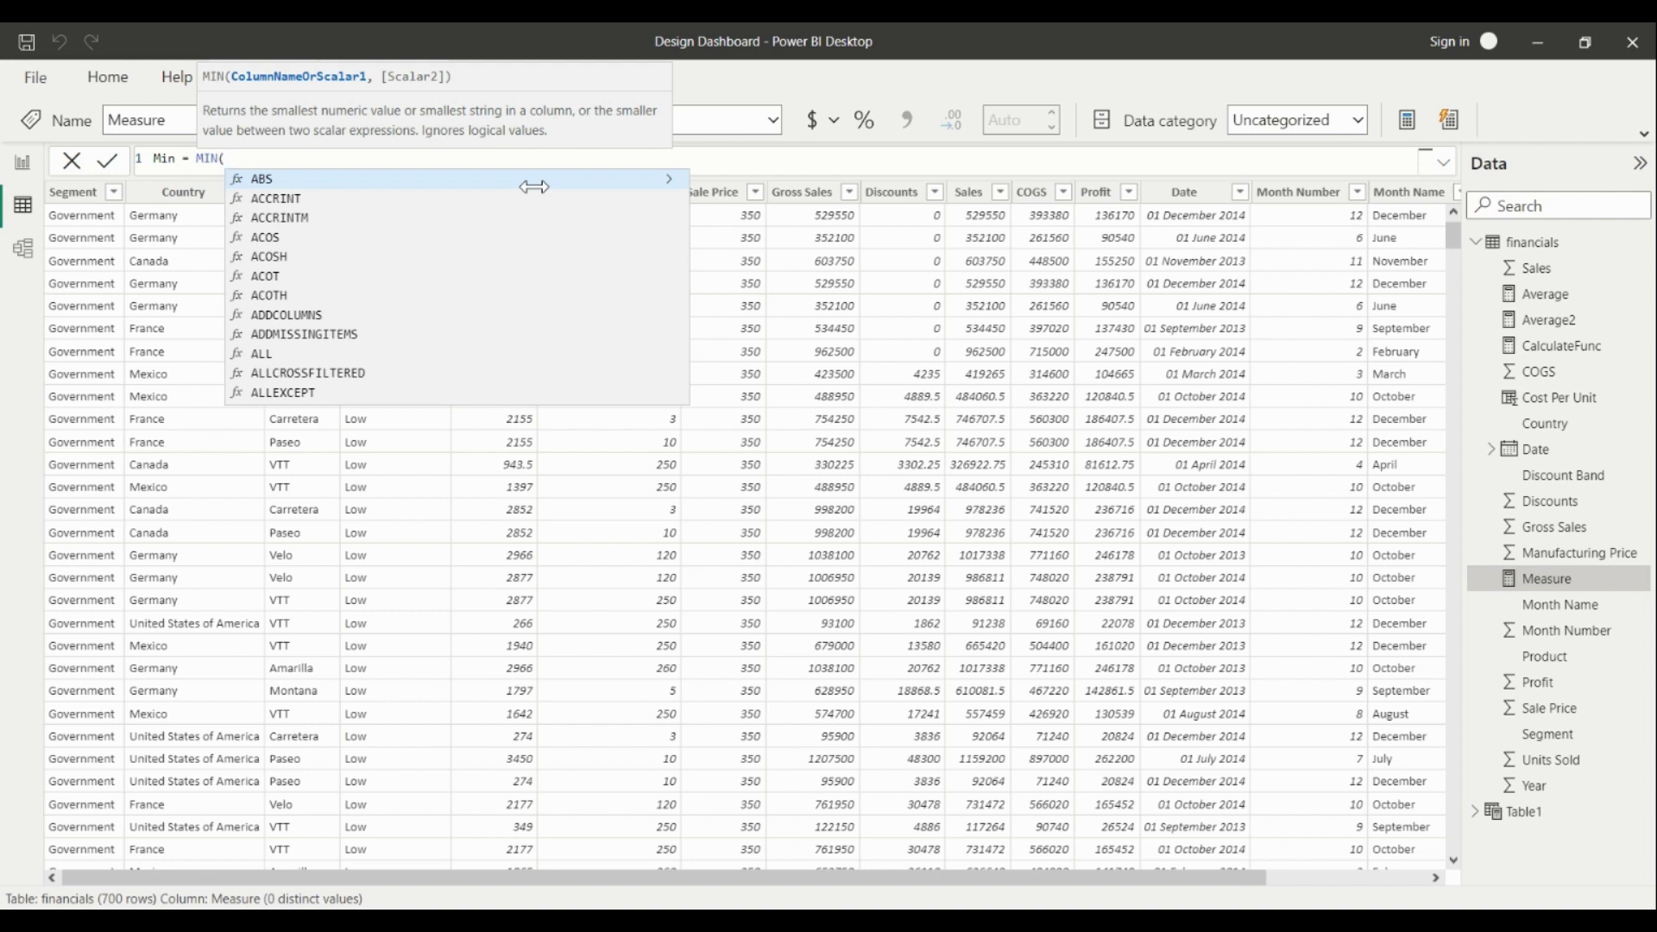
text(sale)
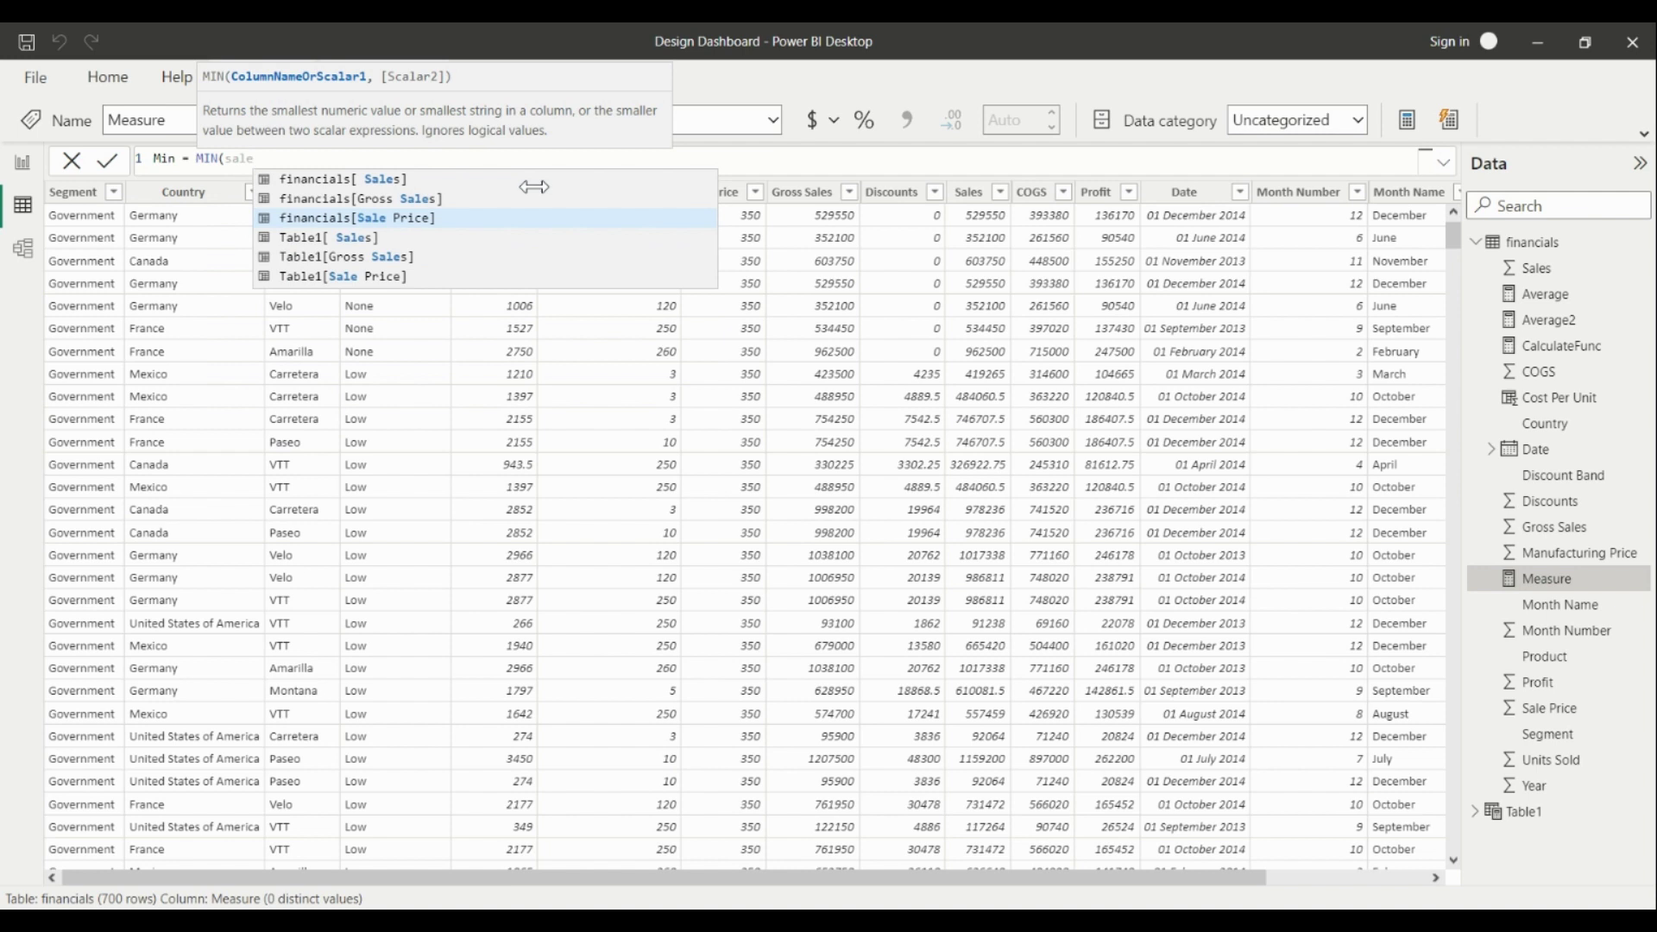
key(Up)
key(Up)
key(Tab)
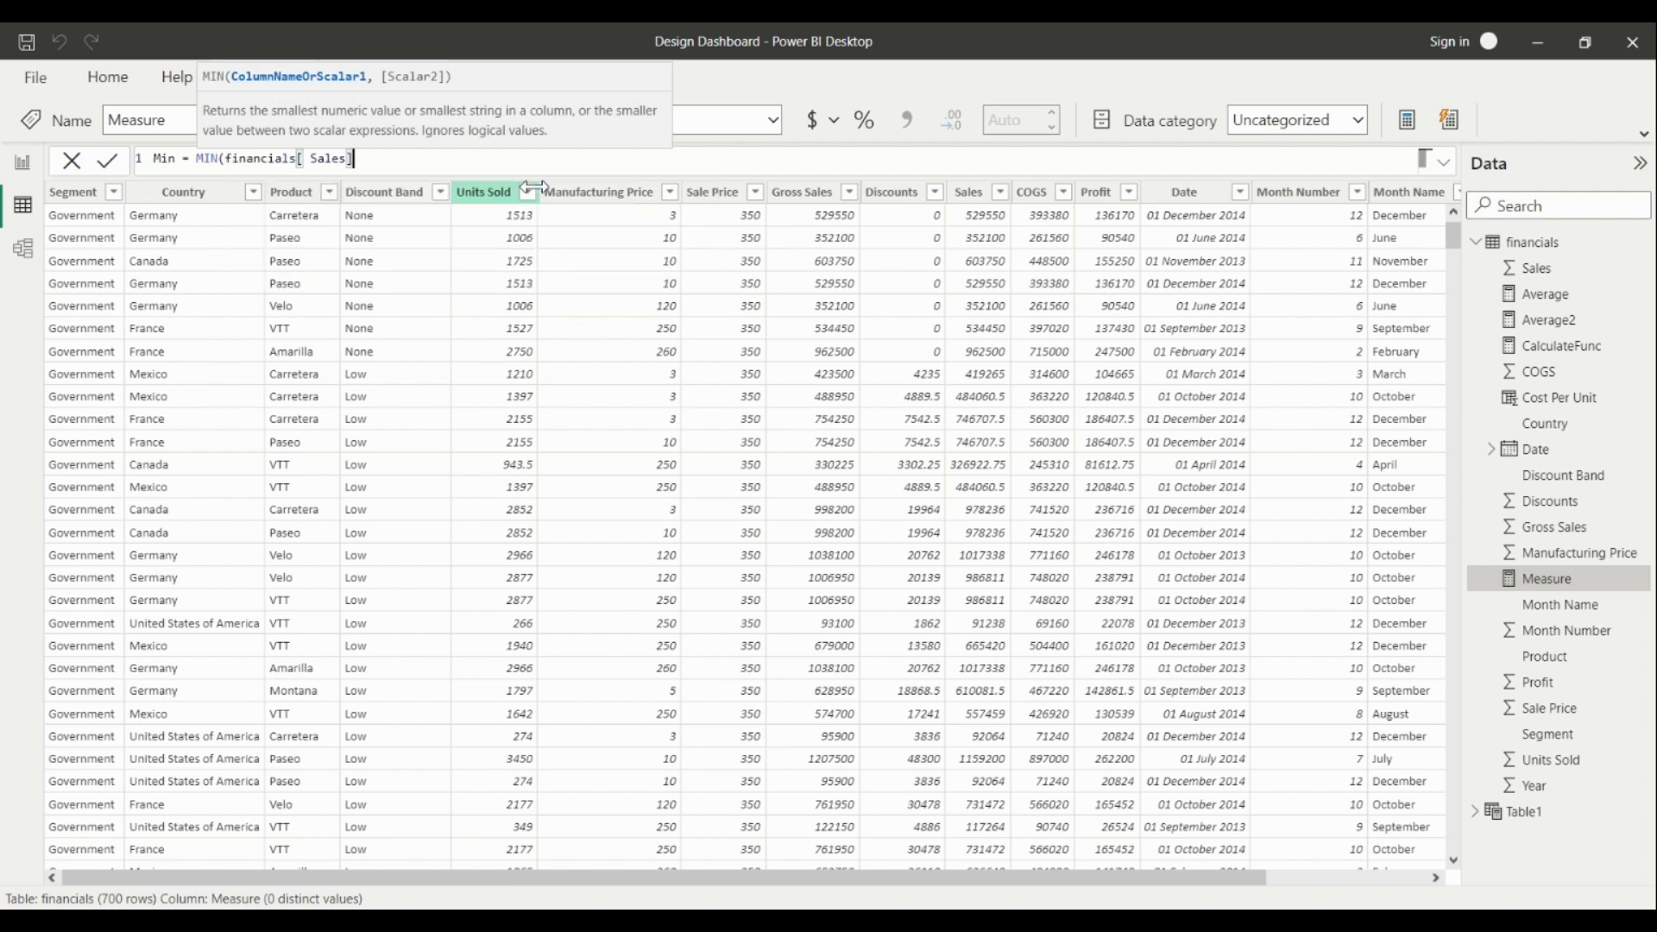
text())
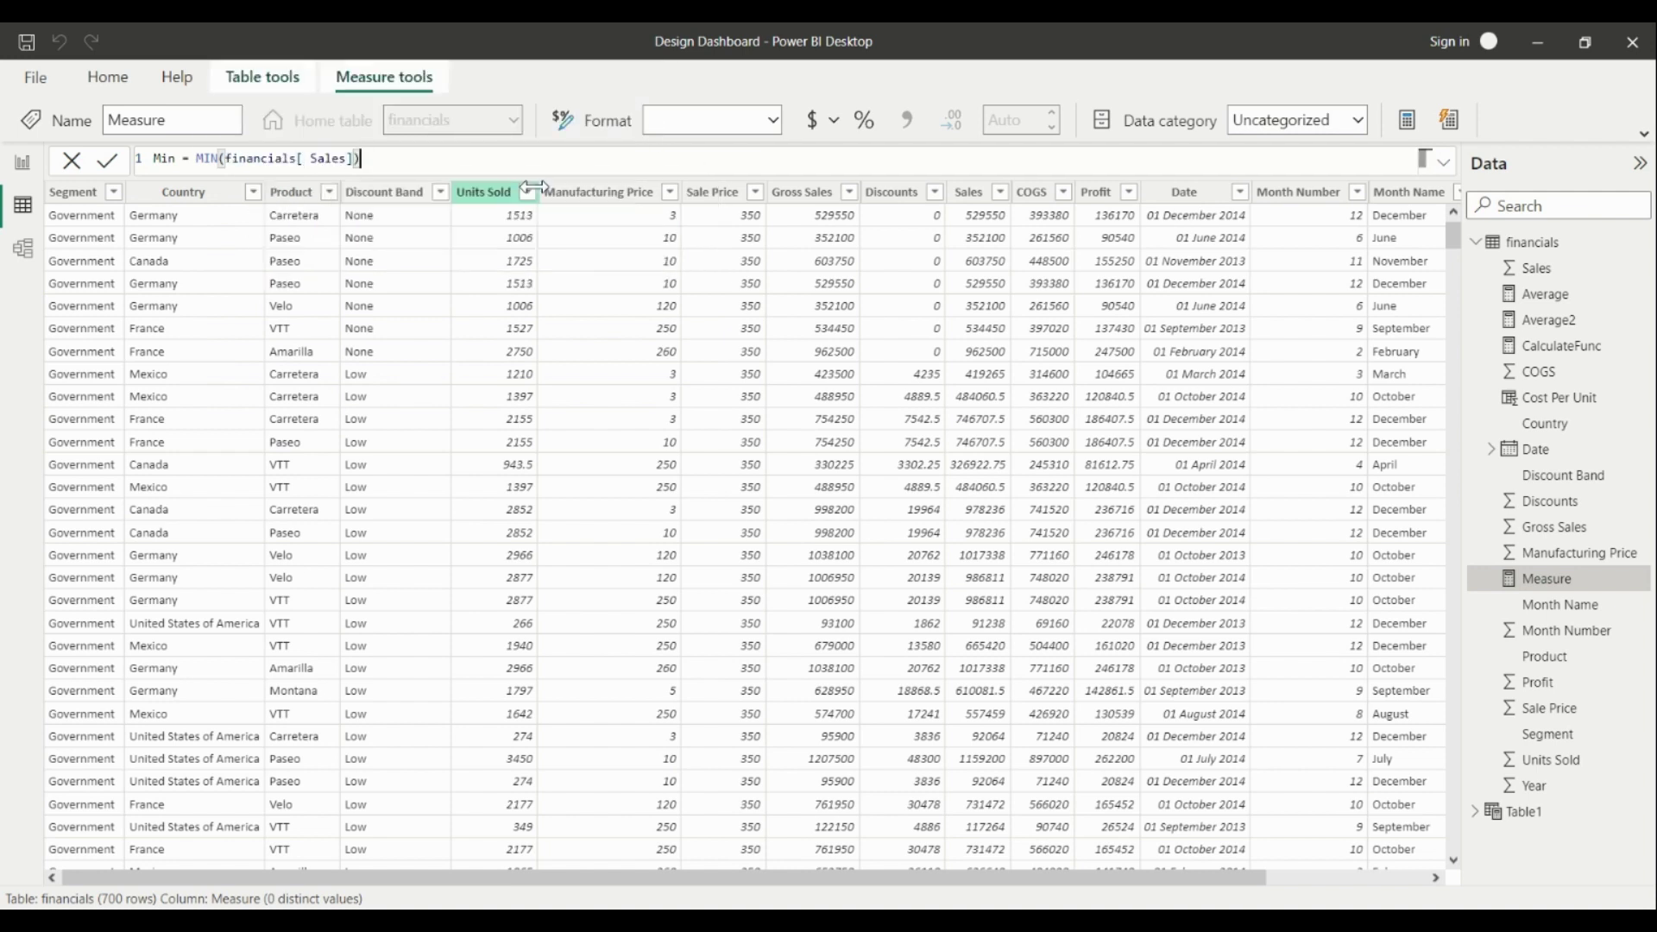
key(Return)
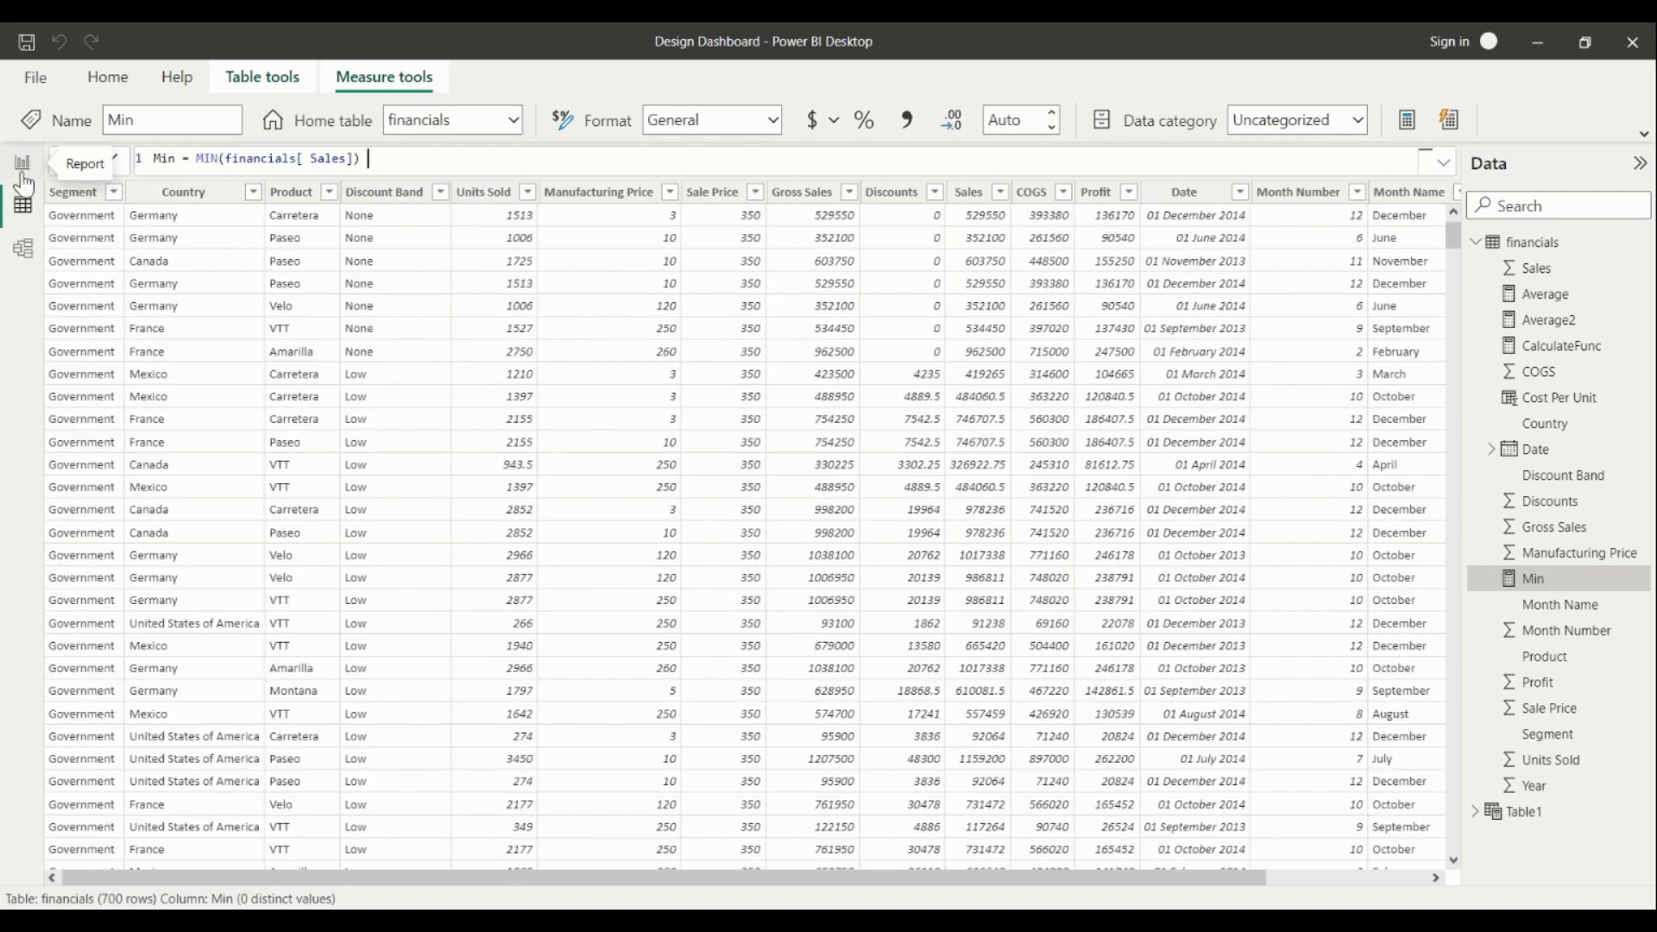
Add a card showing the Min measure on Page 2 and place it beside the Average card
click(24, 173)
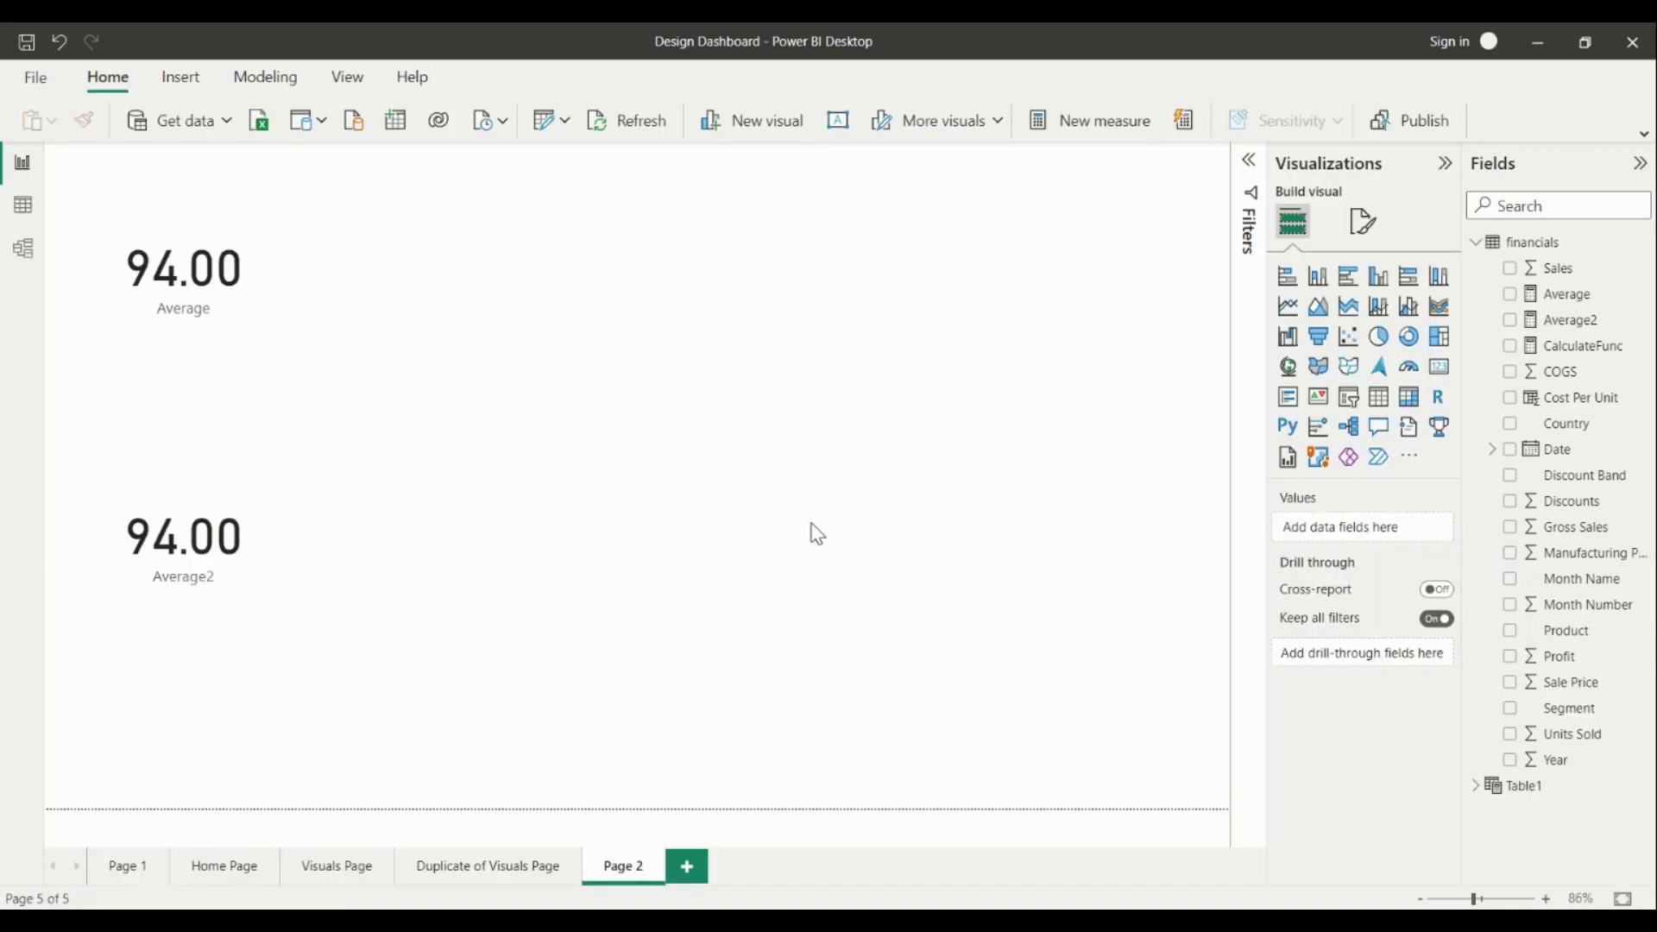
click(1441, 366)
drag(1549, 578, 1348, 531)
drag(270, 743, 606, 258)
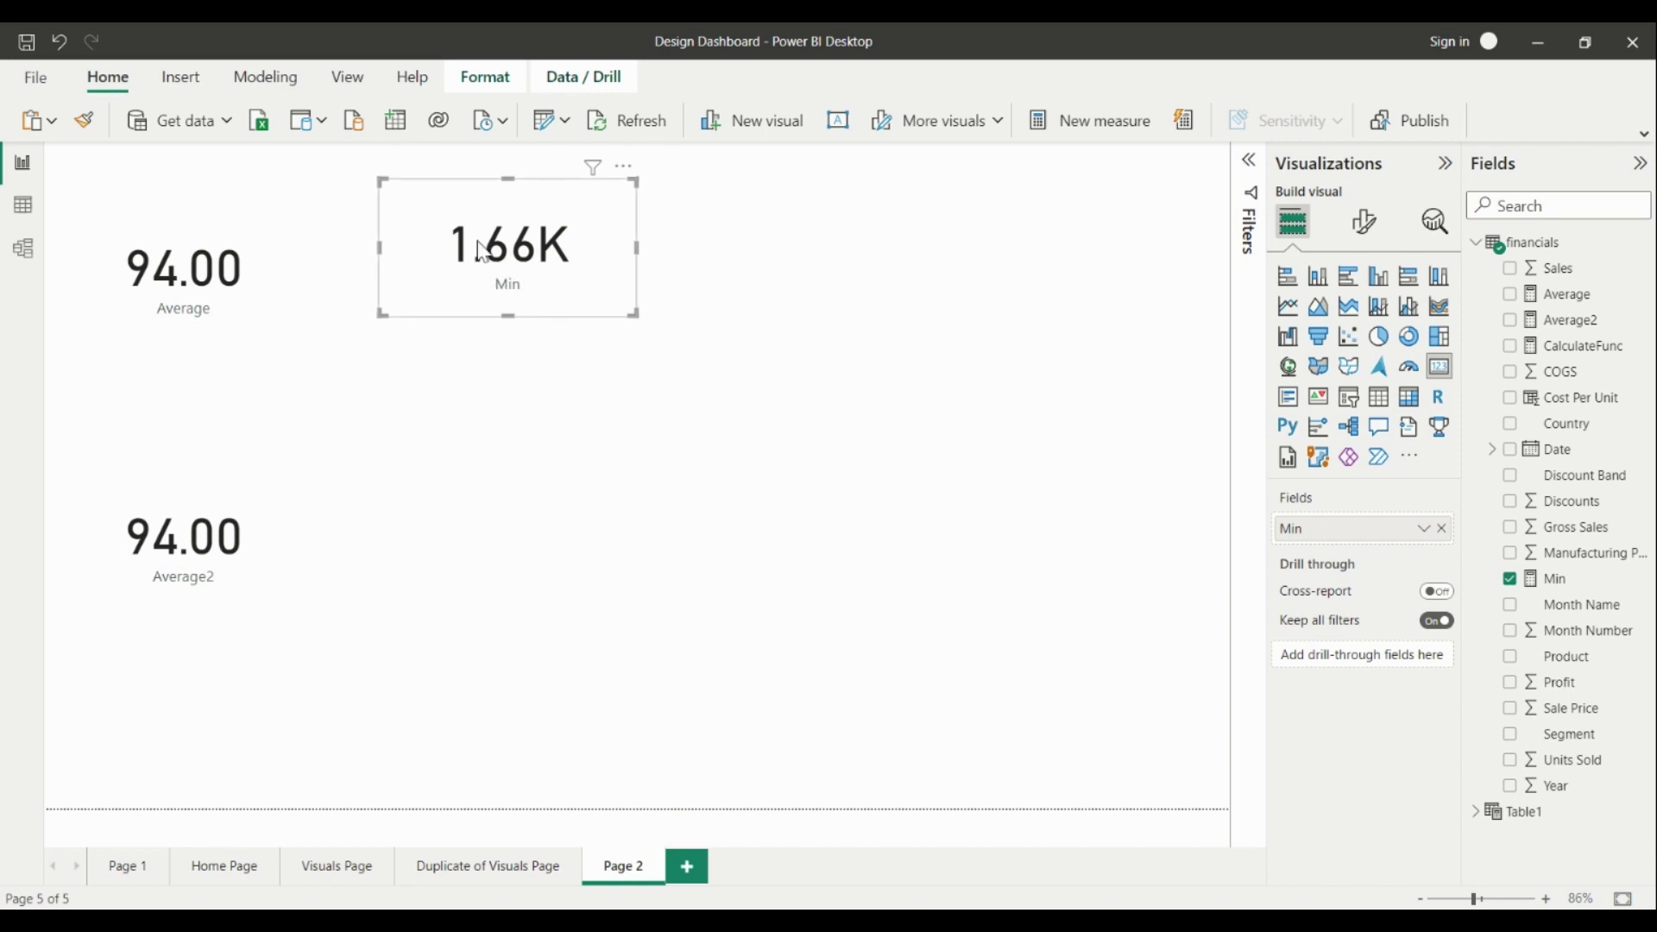
Check the smallest values in the financials Sales column against the Min card on the report page
click(24, 205)
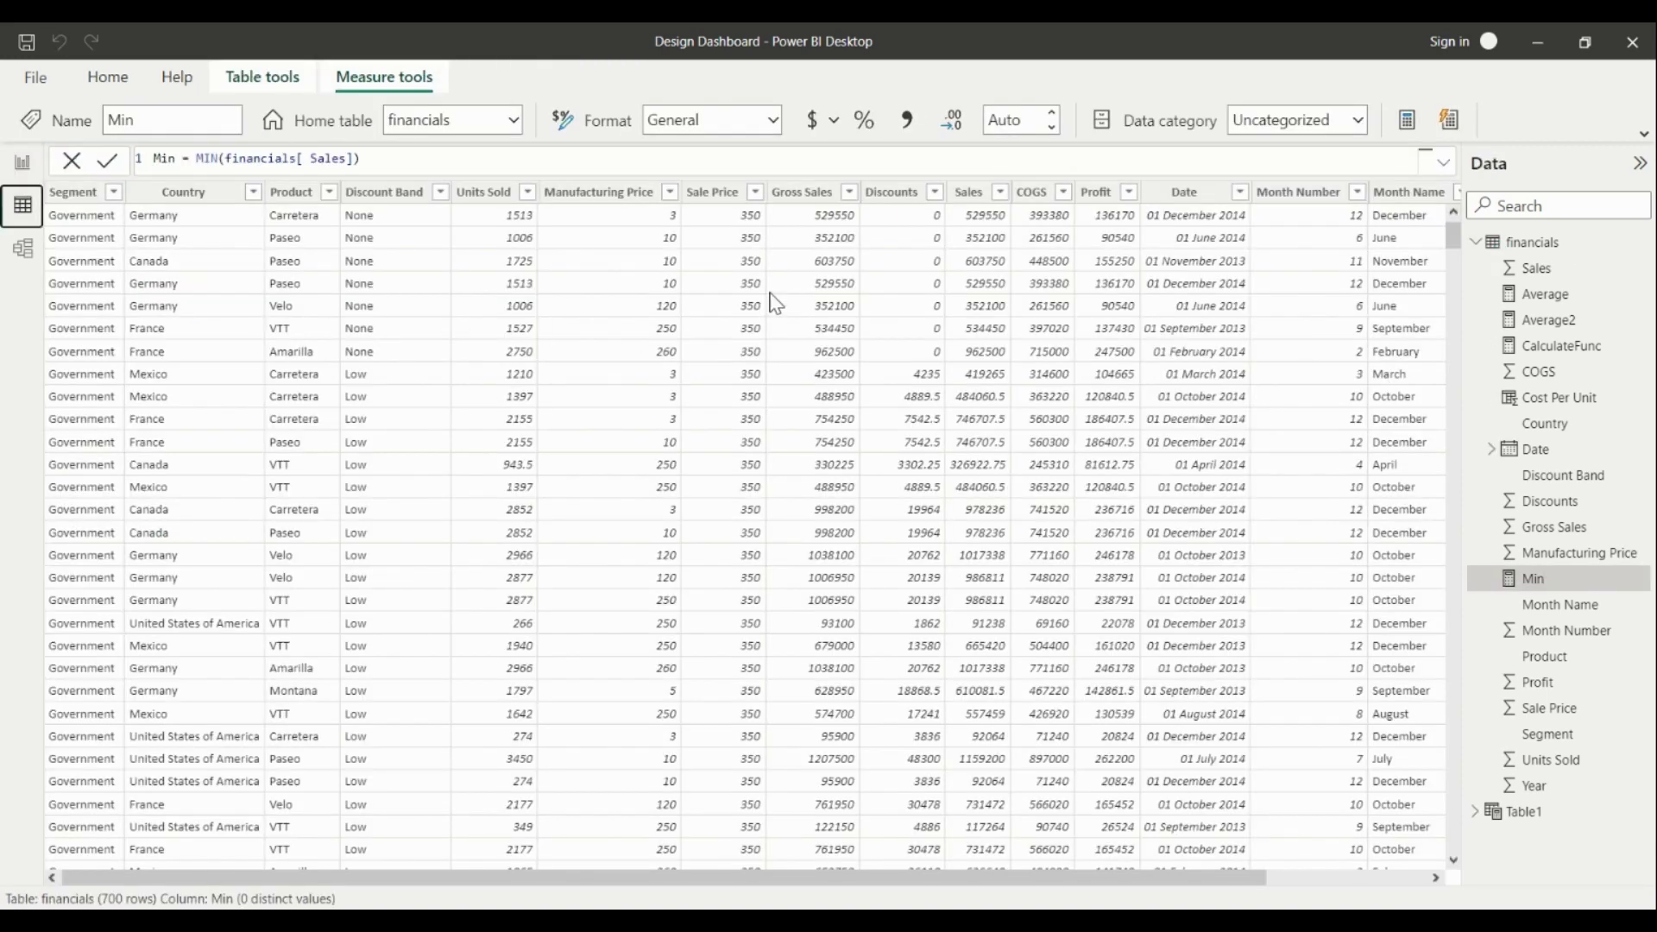
click(1002, 193)
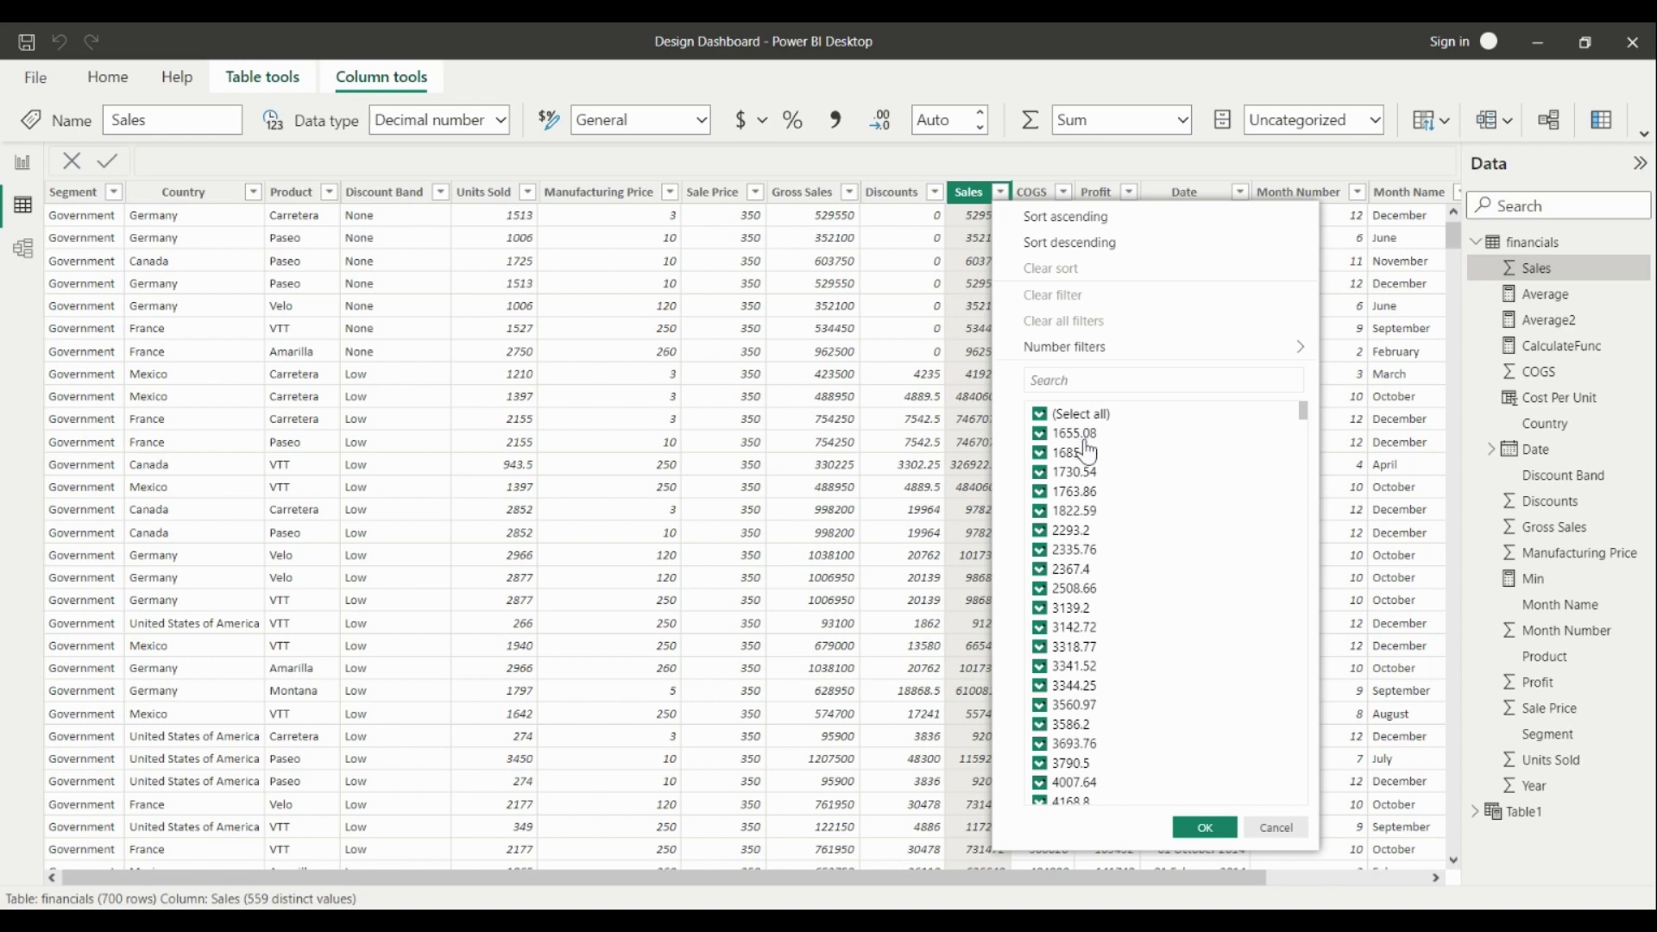
click(23, 164)
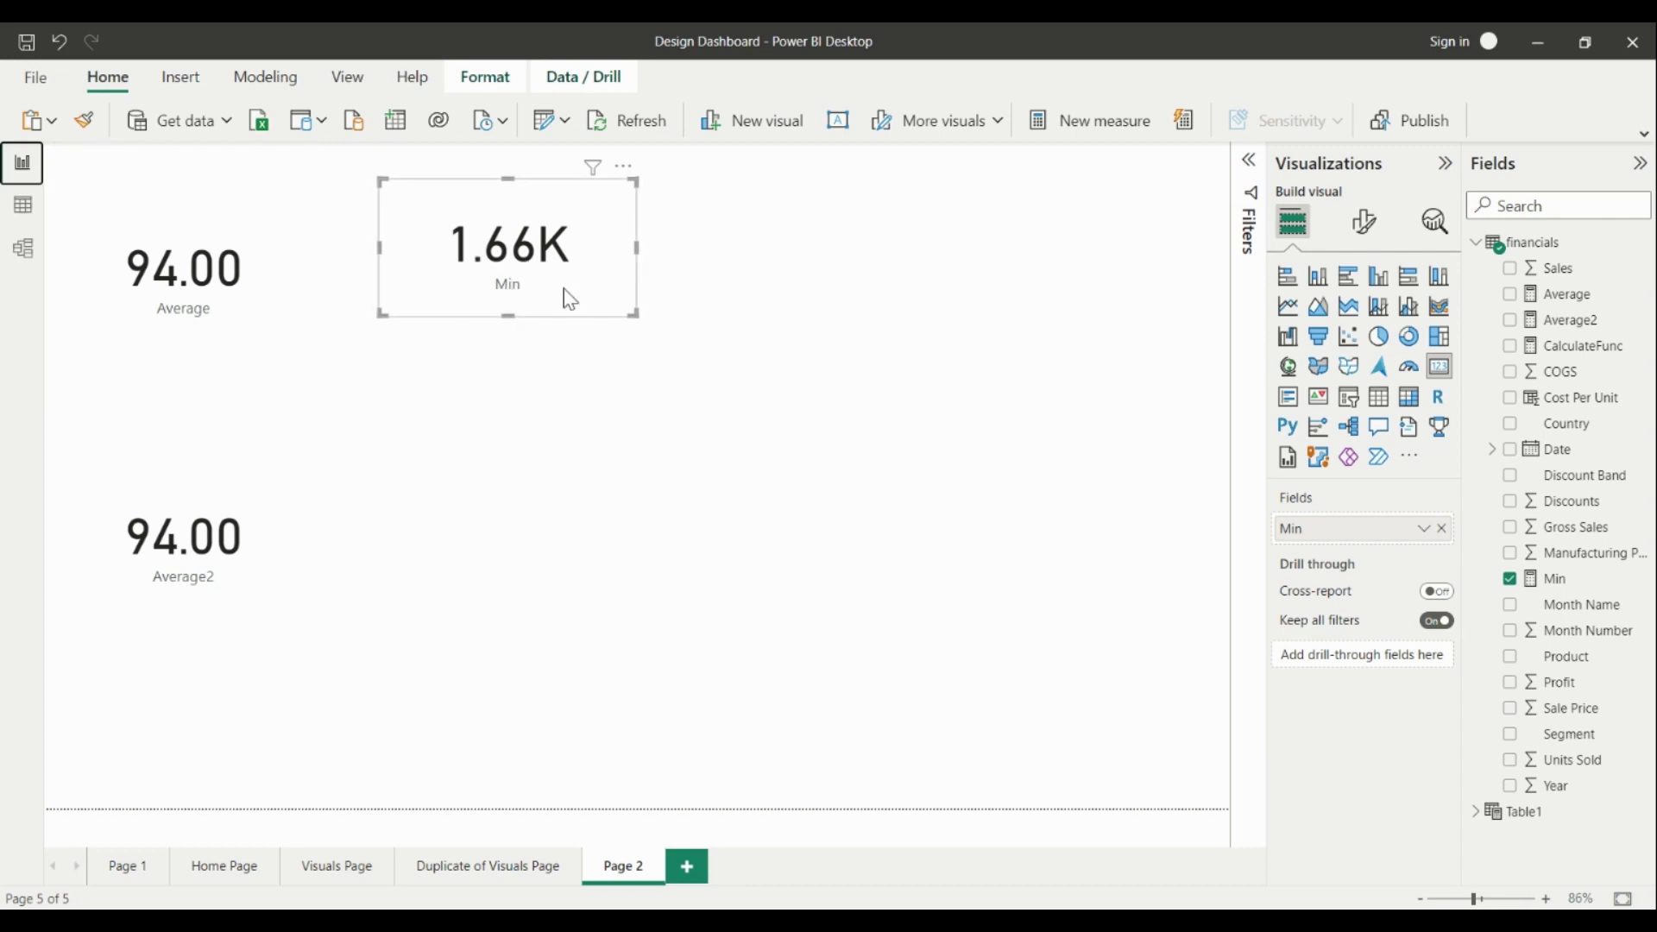
Start another new measure in the financials table and name it Max
click(23, 205)
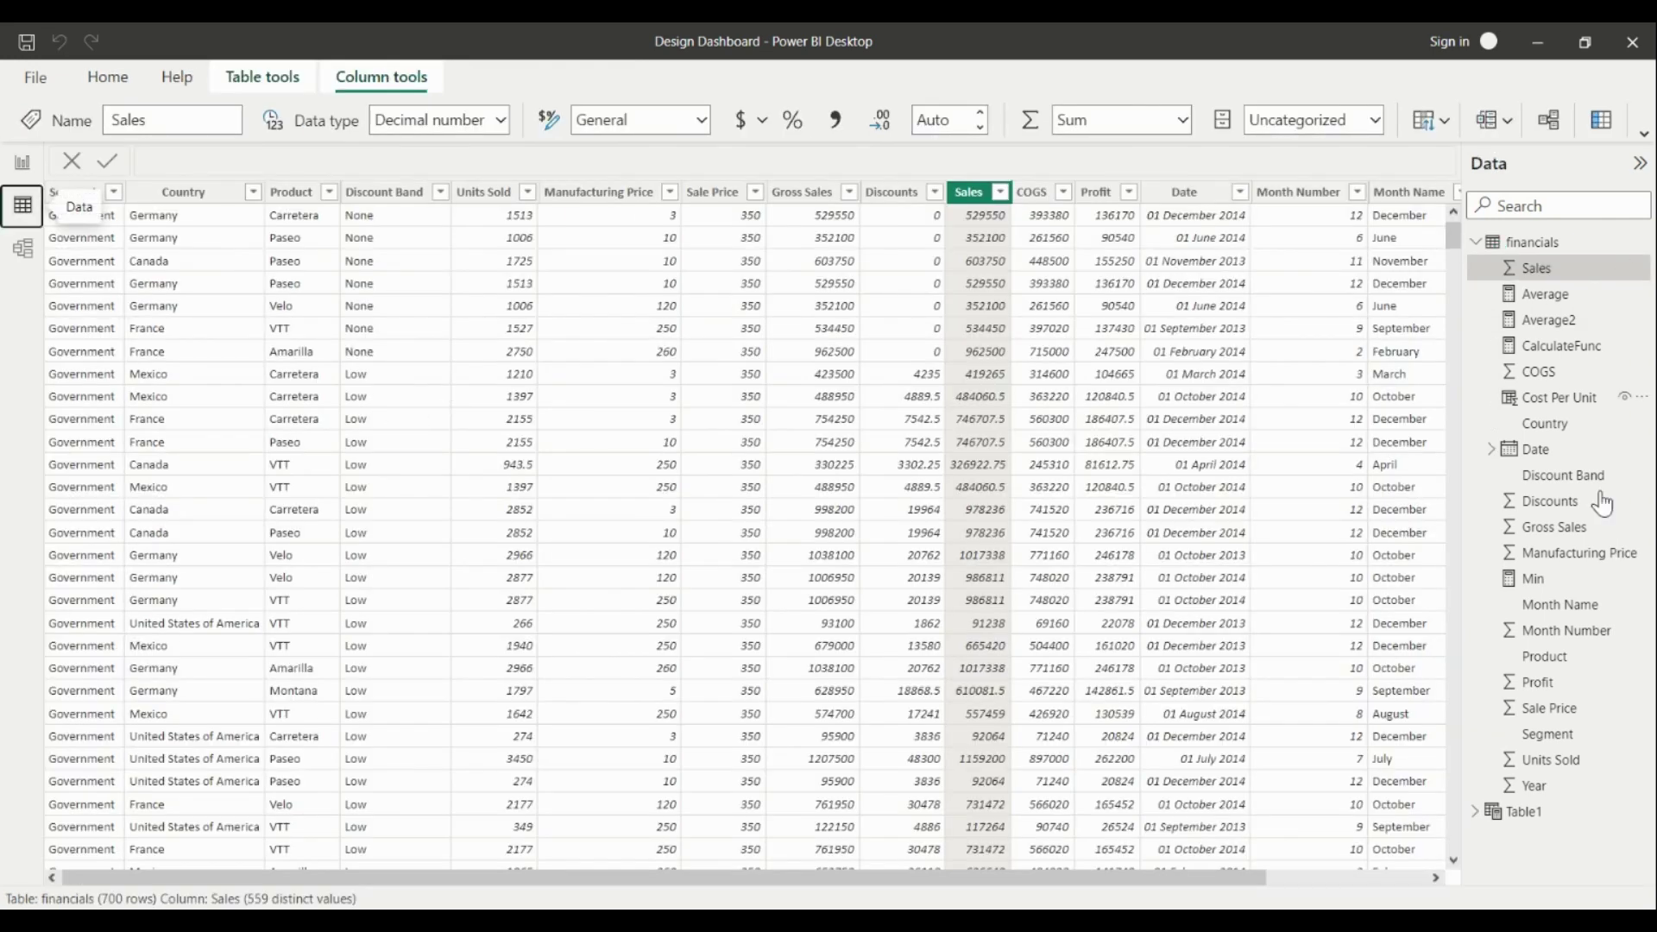
click(1501, 243)
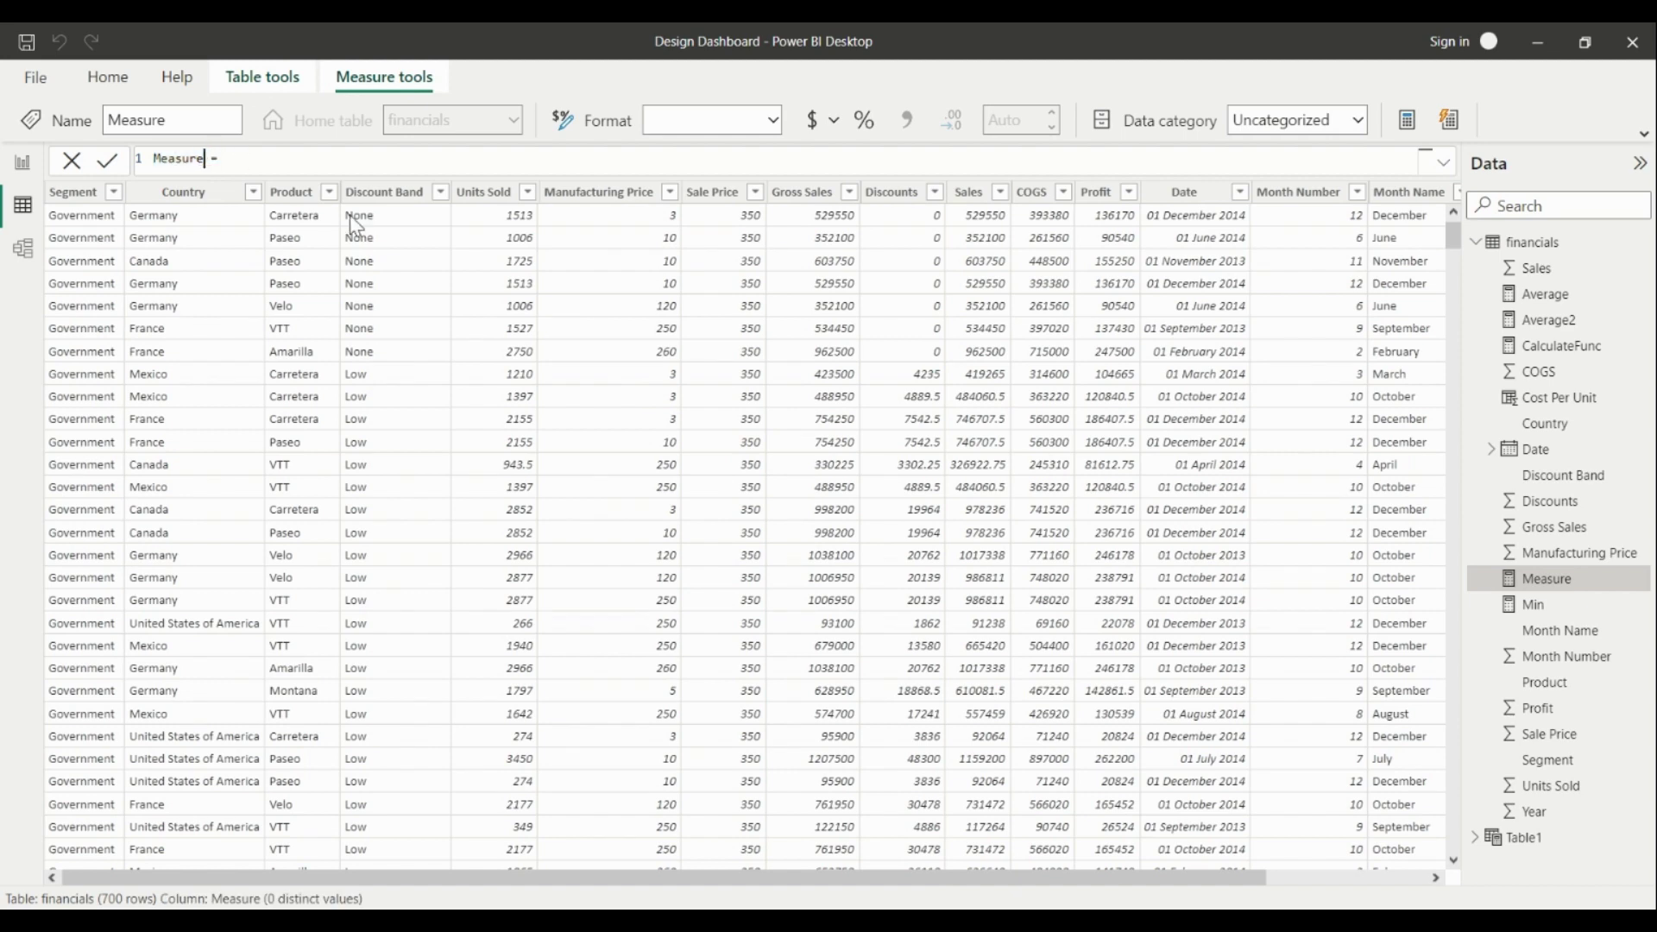
key(BackSpace)
key(BackSpace)
key(BackSpace)
key(BackSpace)
text(max)
Define the Max measure as MAX(financials[ Sales]) and commit it
key(Tab)
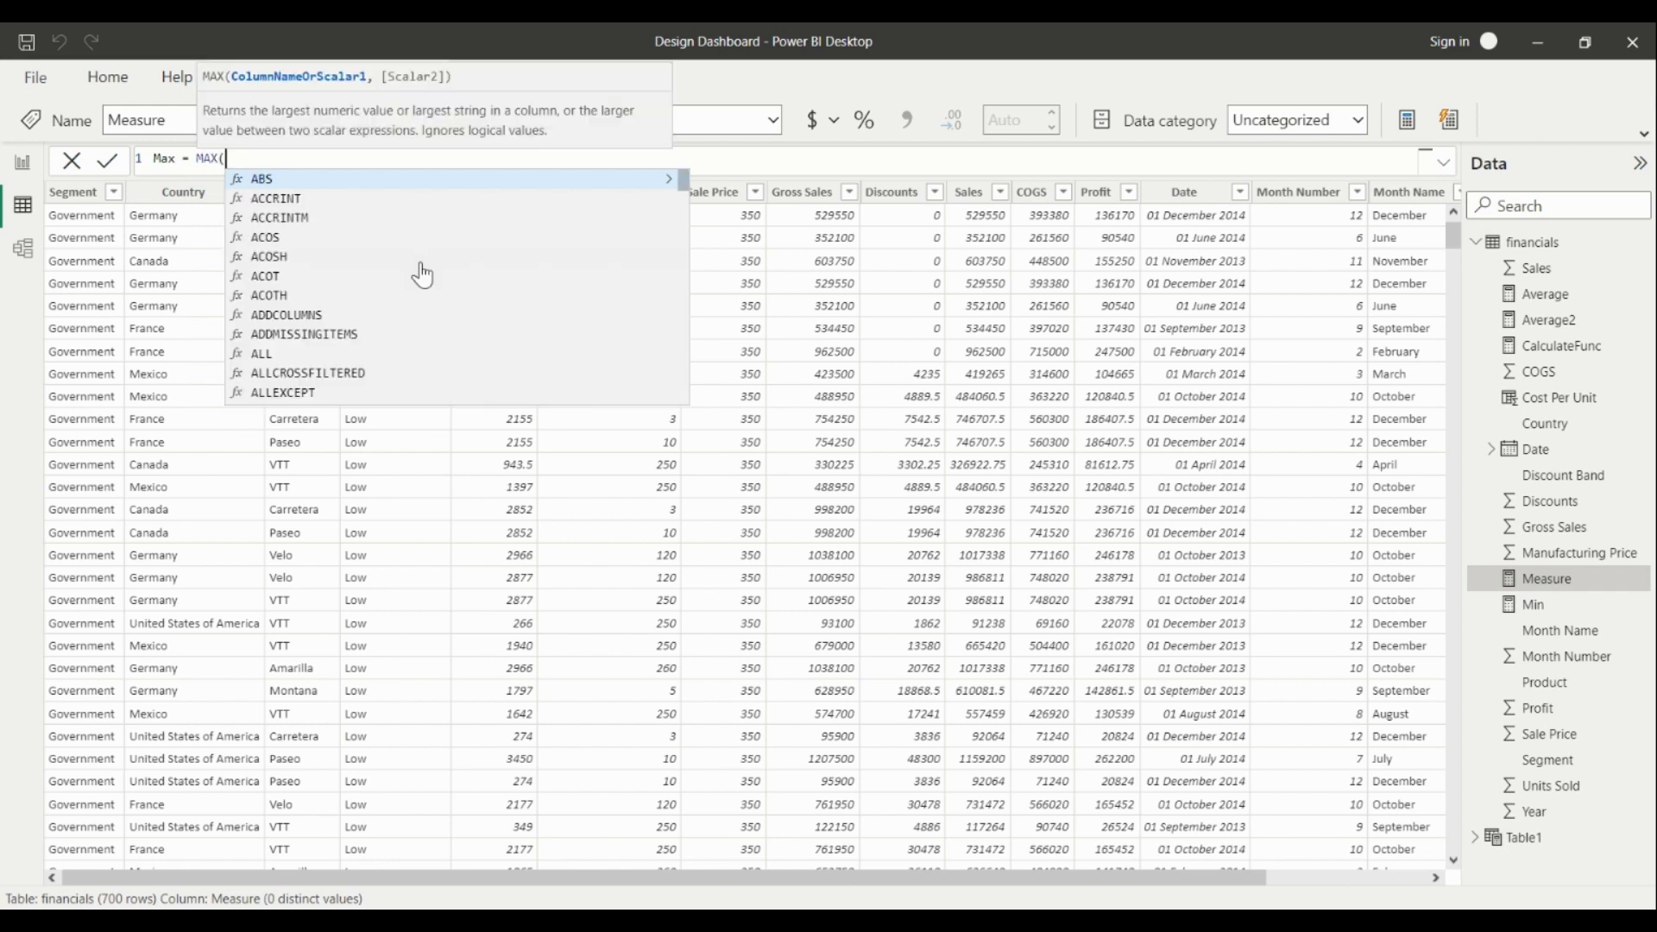
text(sale)
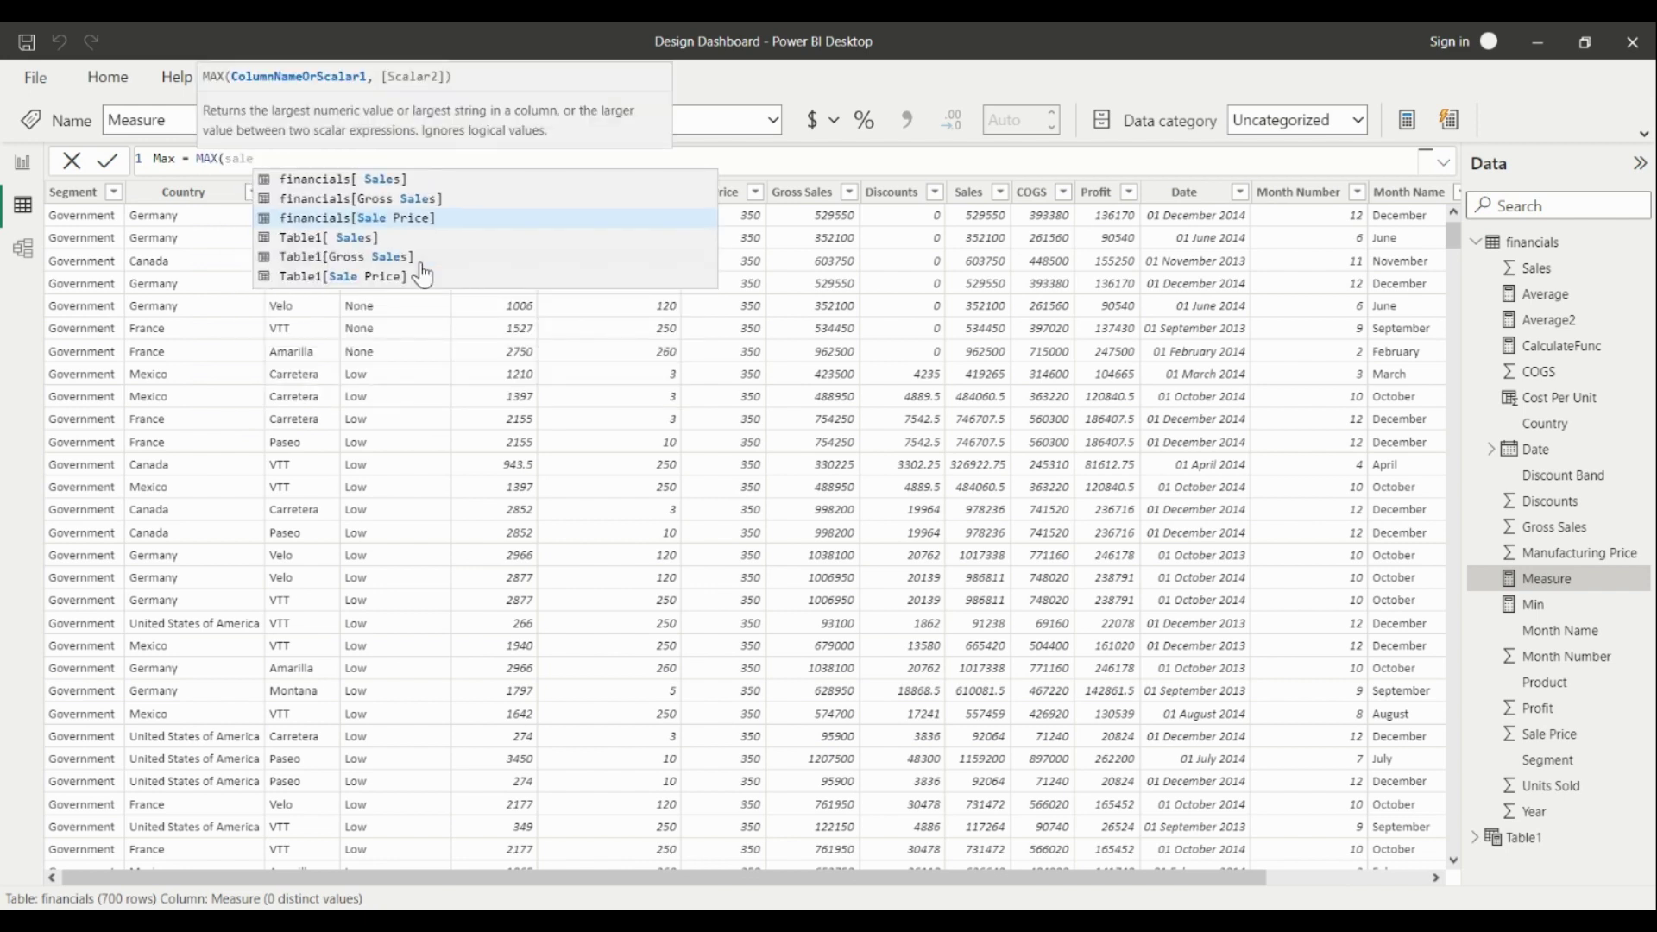
key(Up)
key(Up)
key(Tab)
text())
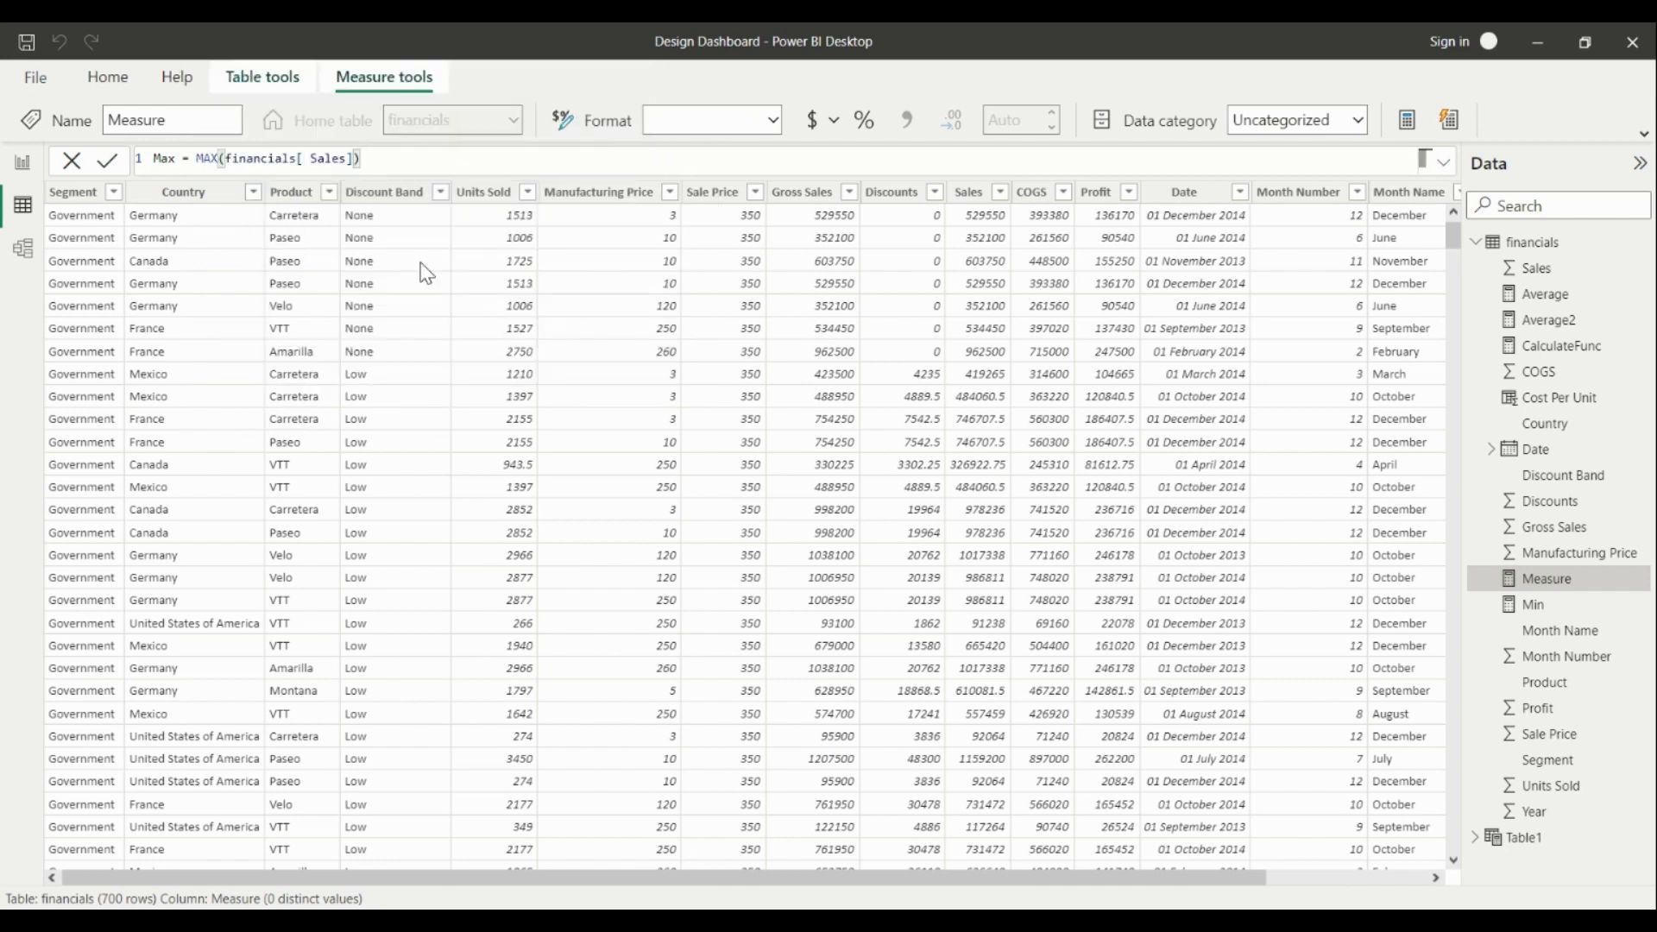
key(Return)
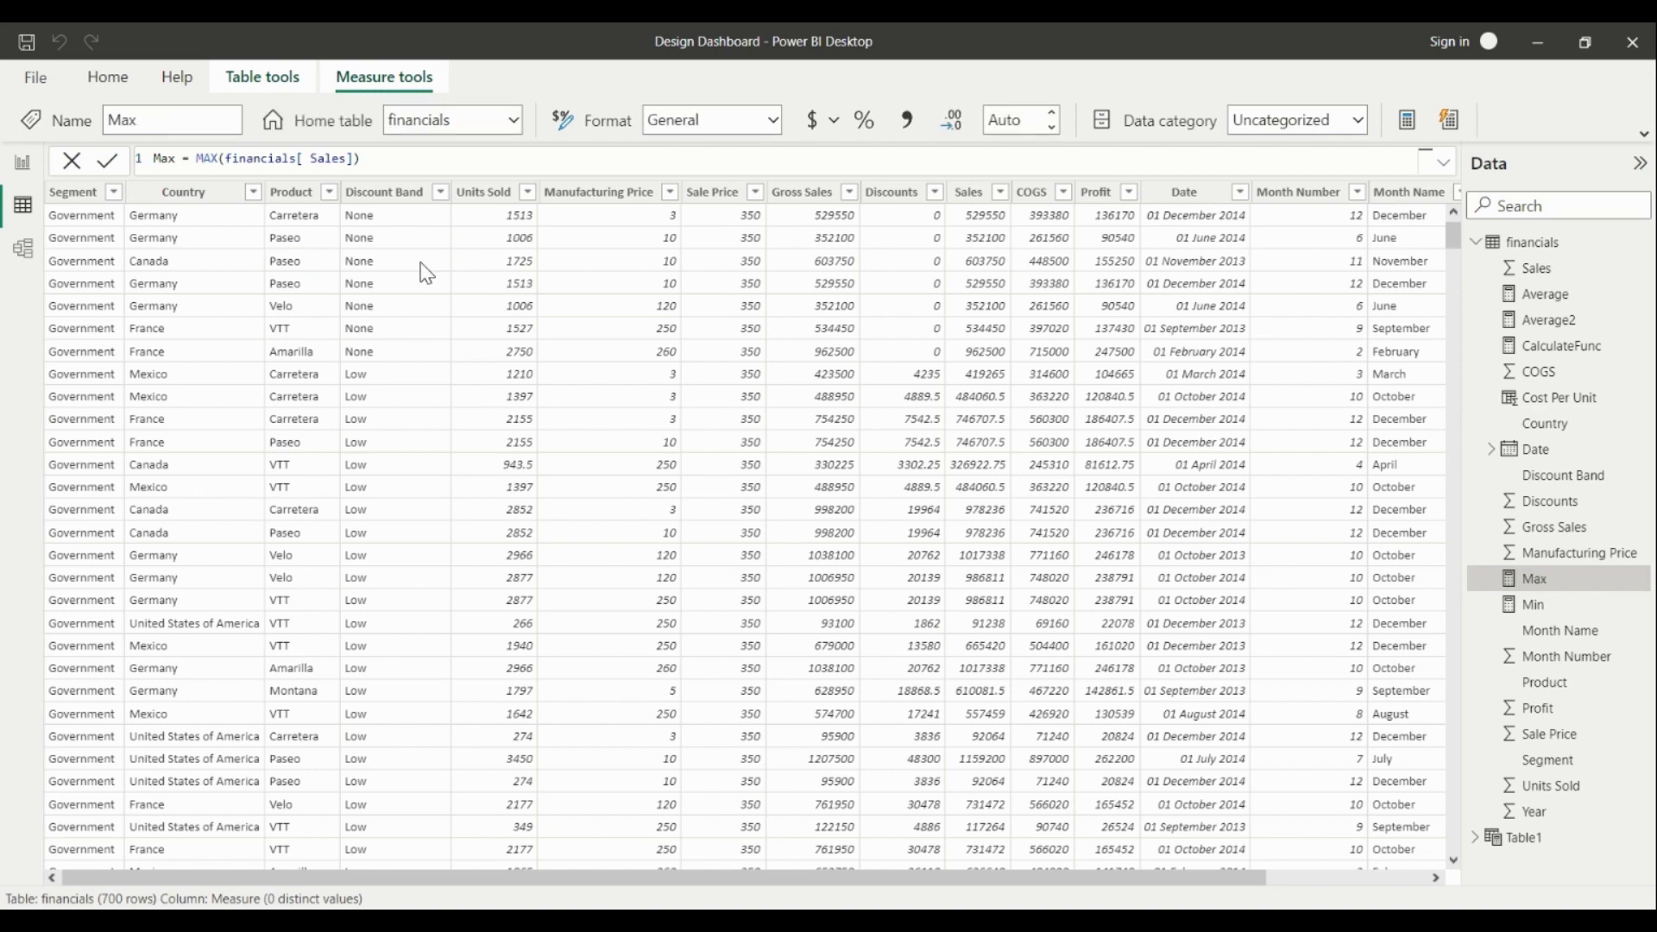
Add a card showing the Max measure below the Min card on Page 2, and review the measure's formula
click(23, 162)
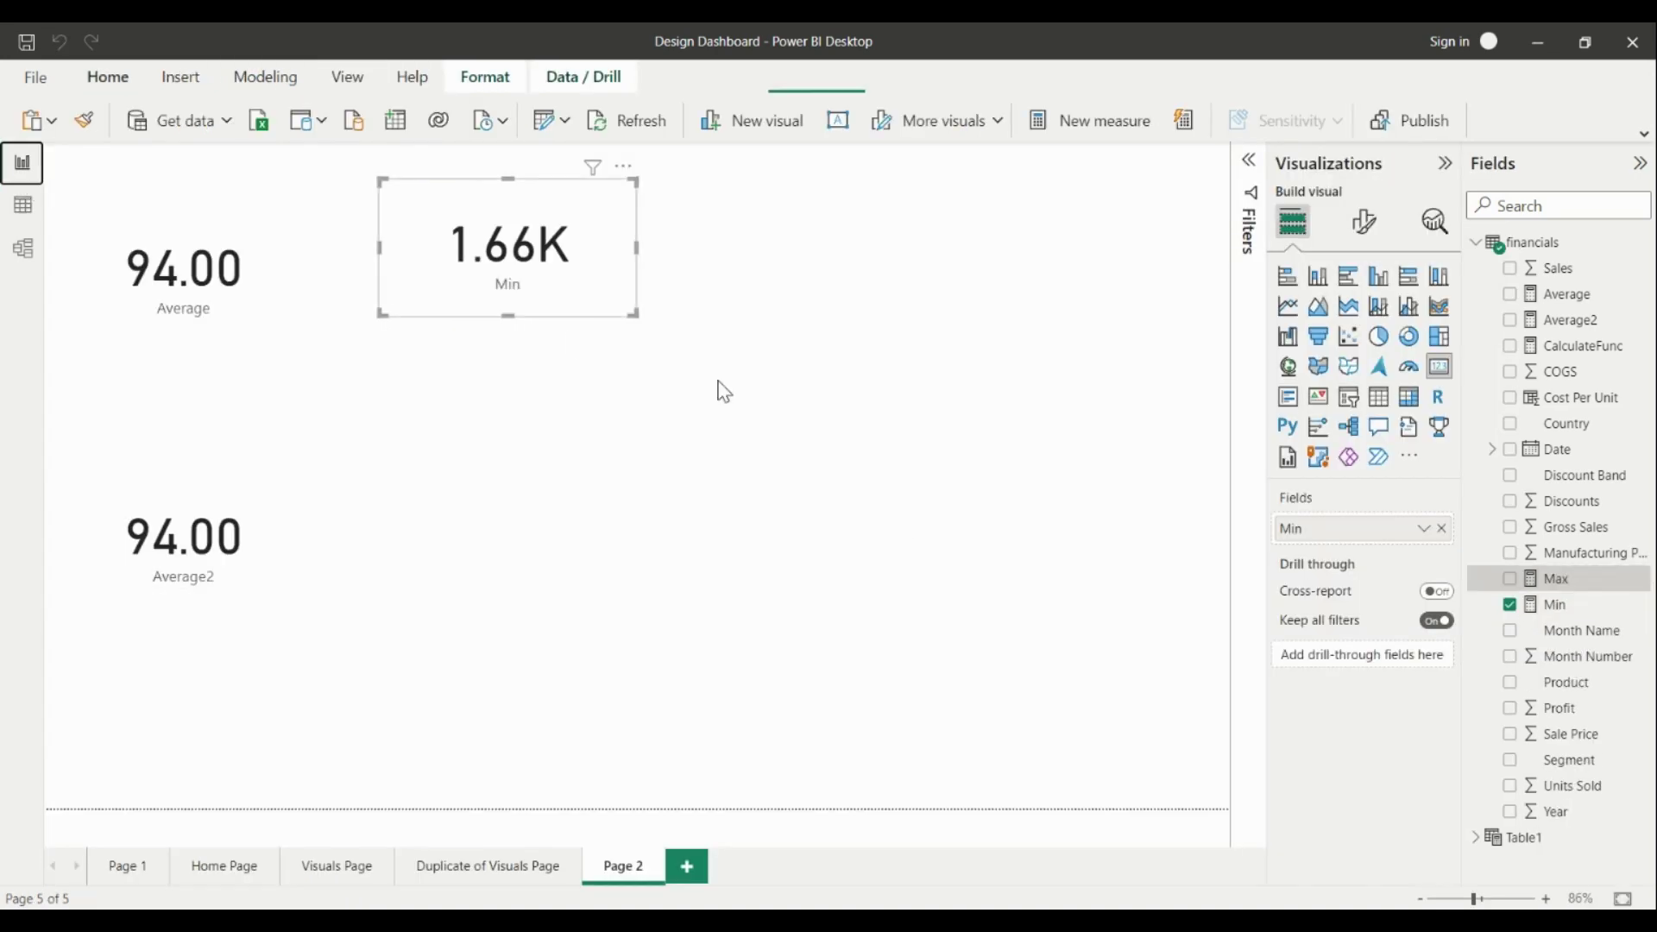
click(1001, 427)
click(1439, 366)
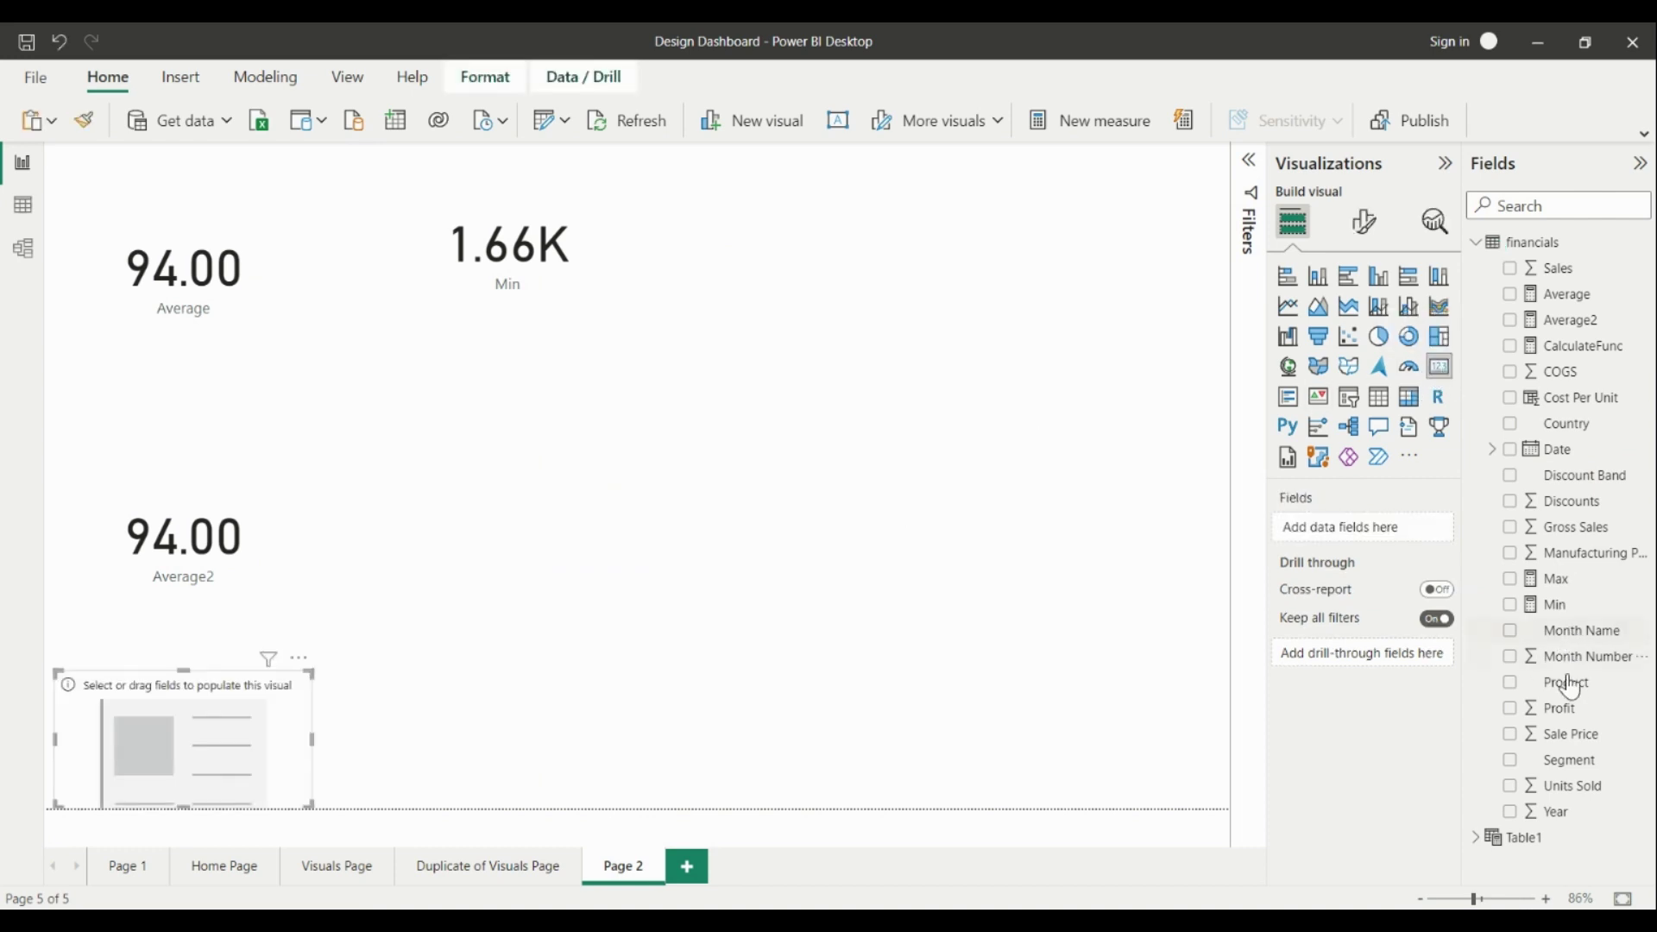
drag(453, 706, 535, 395)
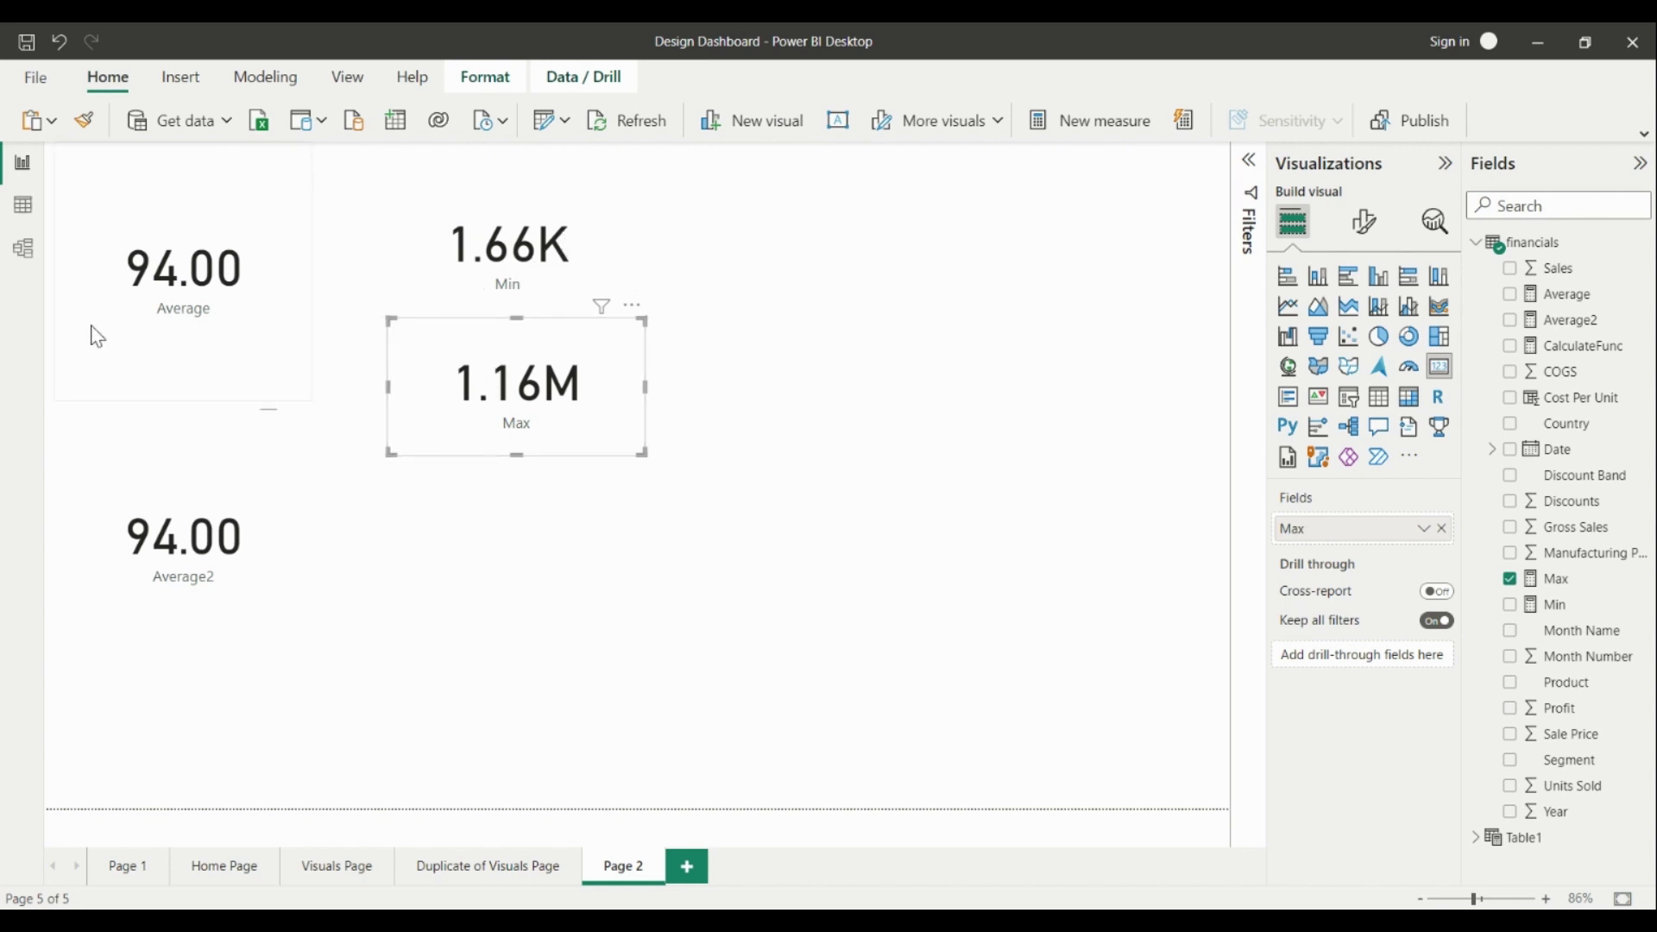
click(35, 207)
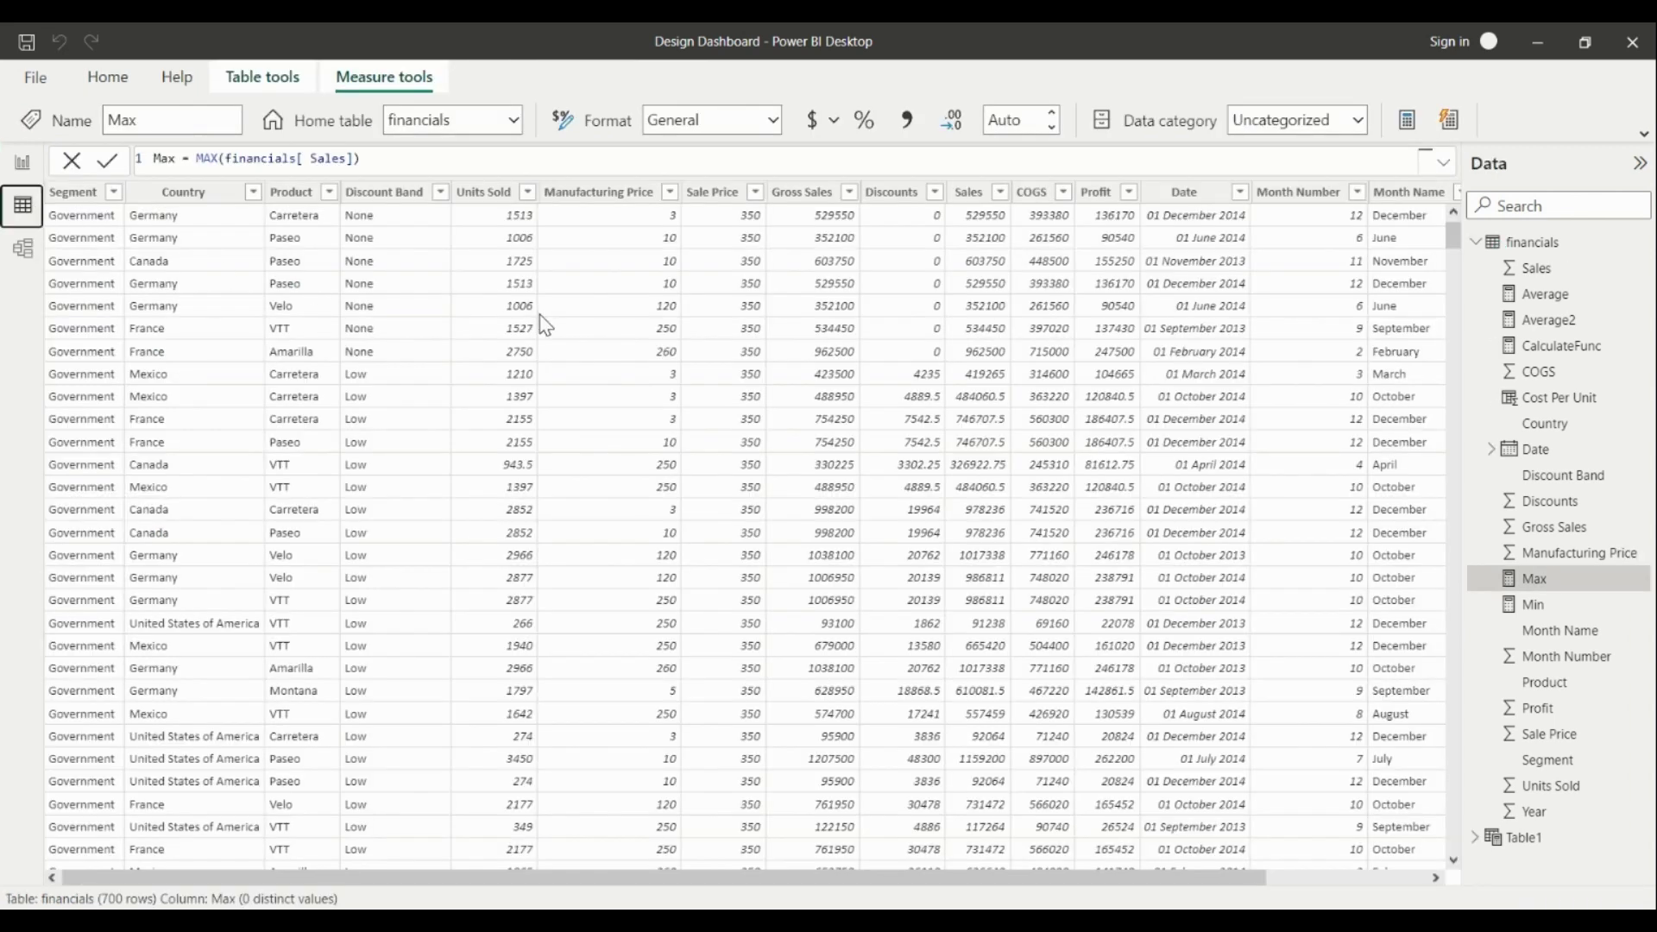
click(23, 162)
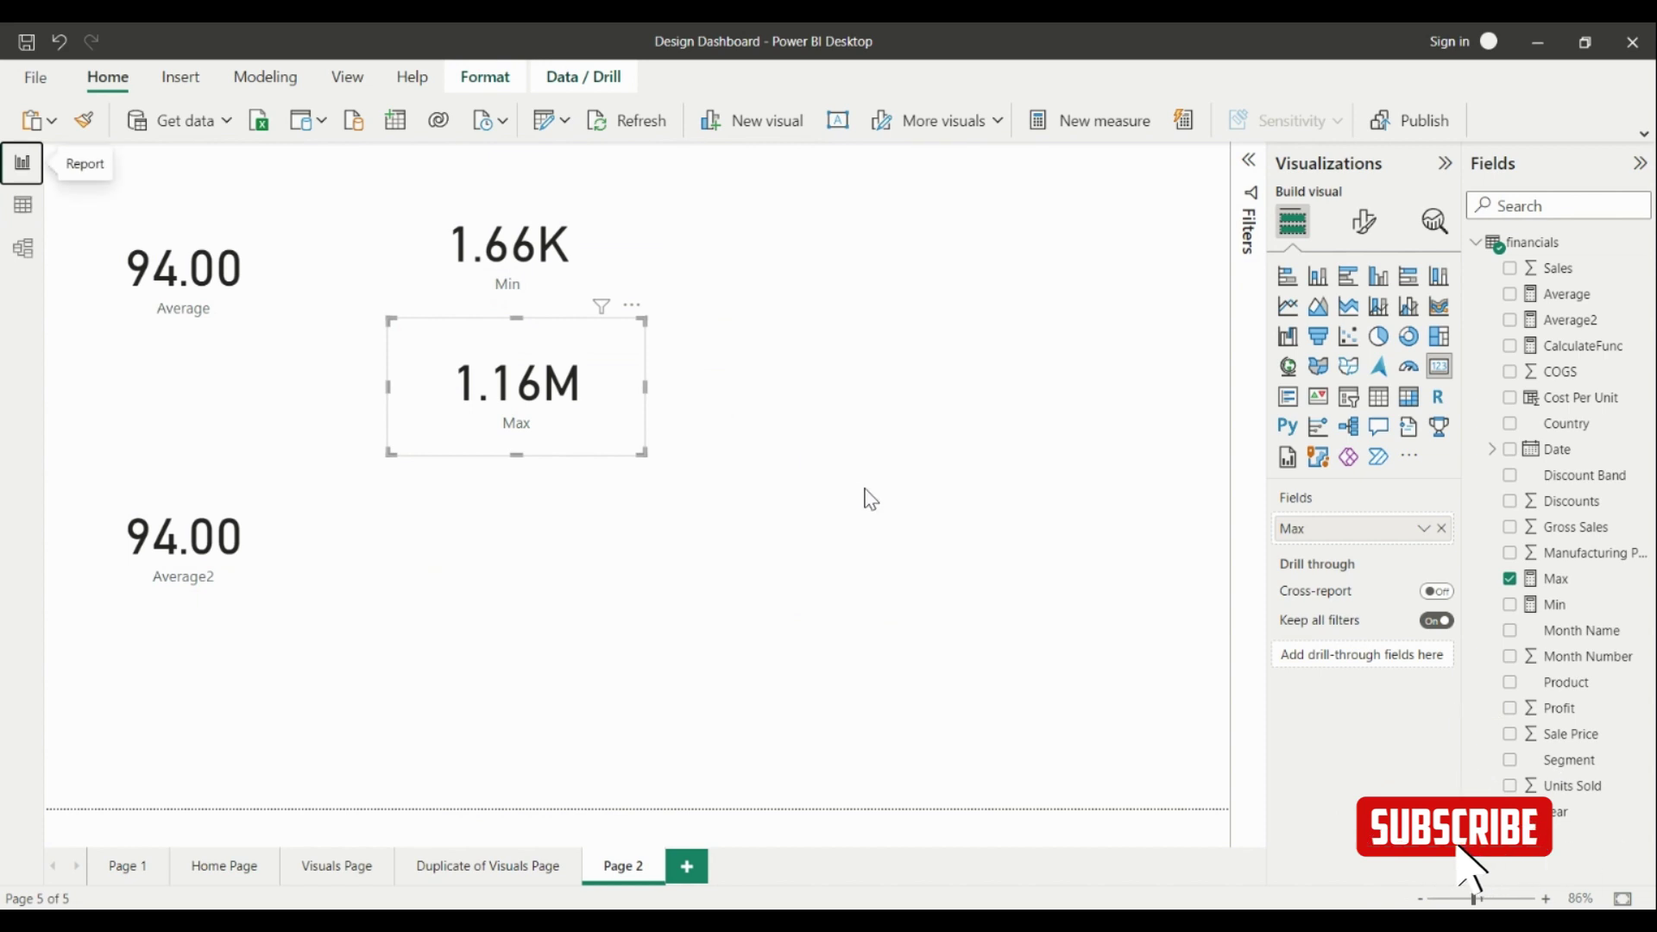